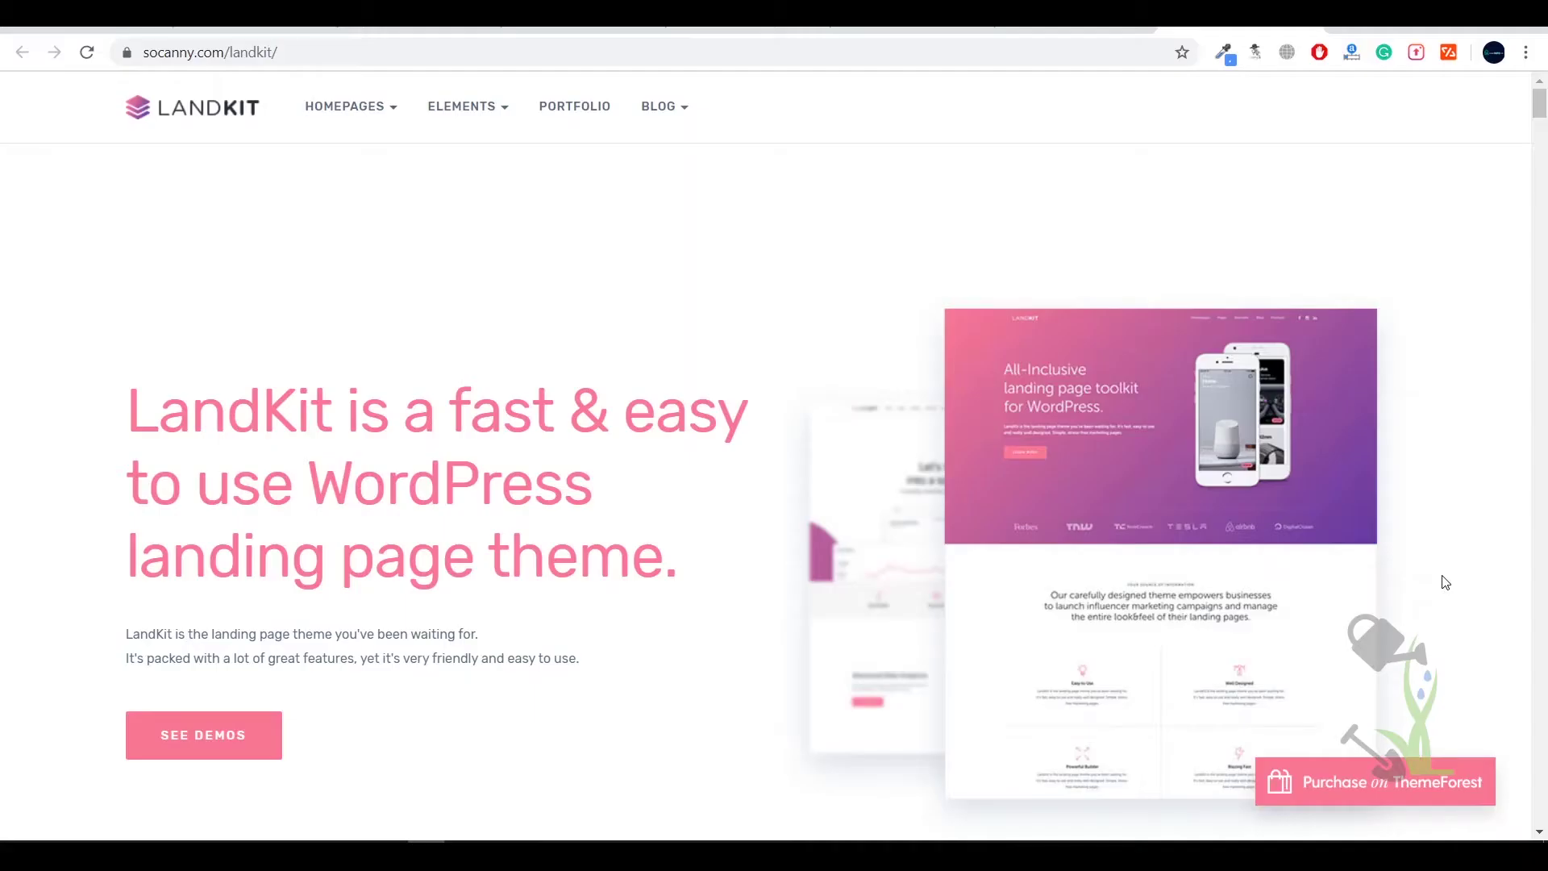
Step: Scroll through the LandKit demo site's home page
left_click(1357, 856)
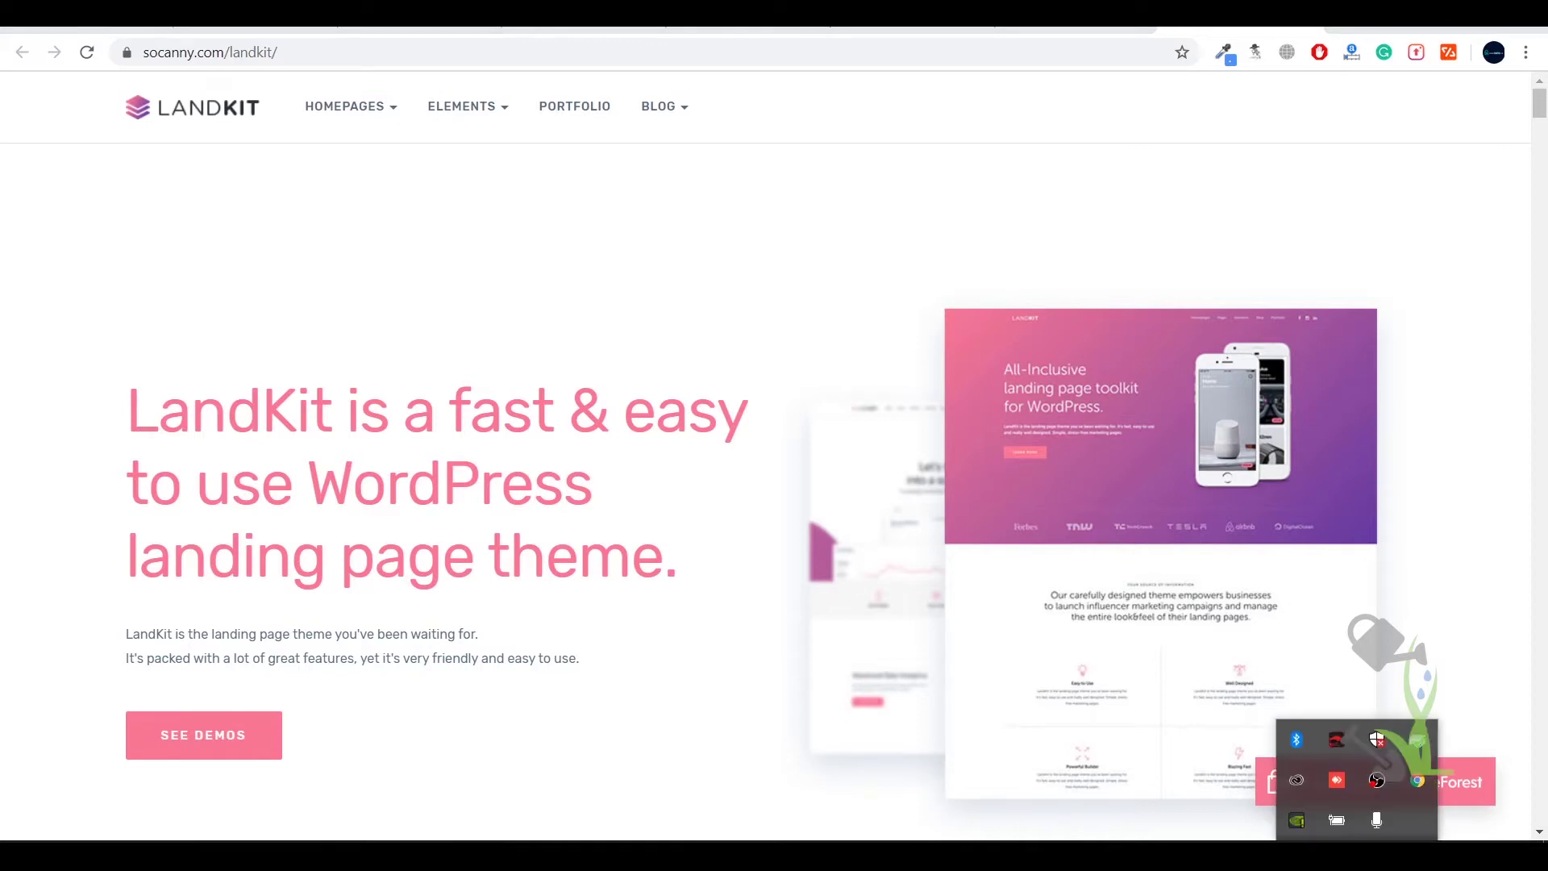
left_click(741, 655)
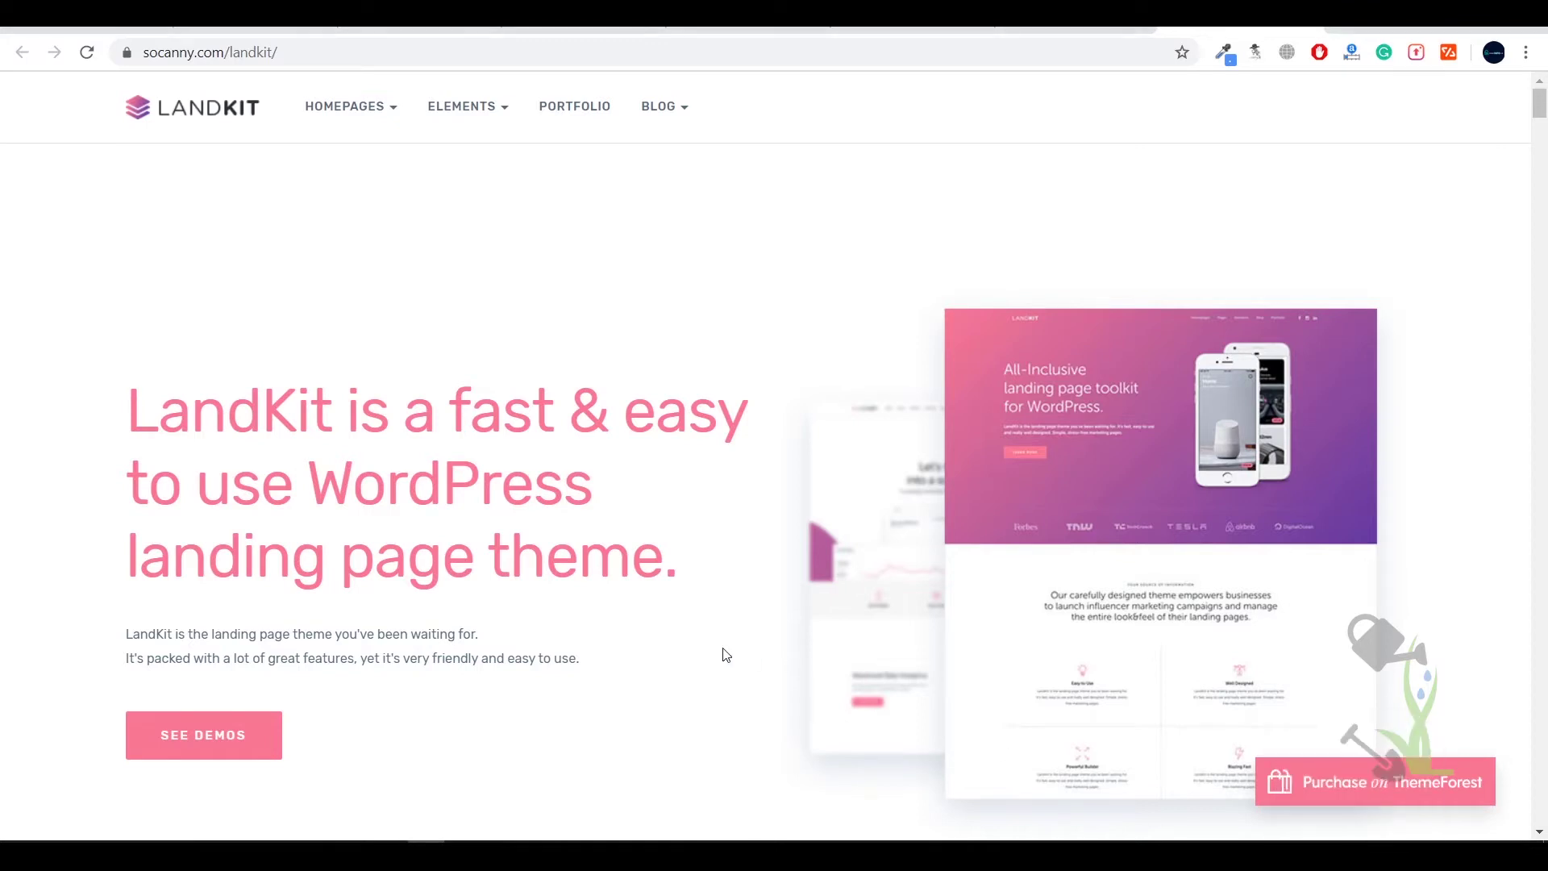
scroll(726, 655, "down", 6)
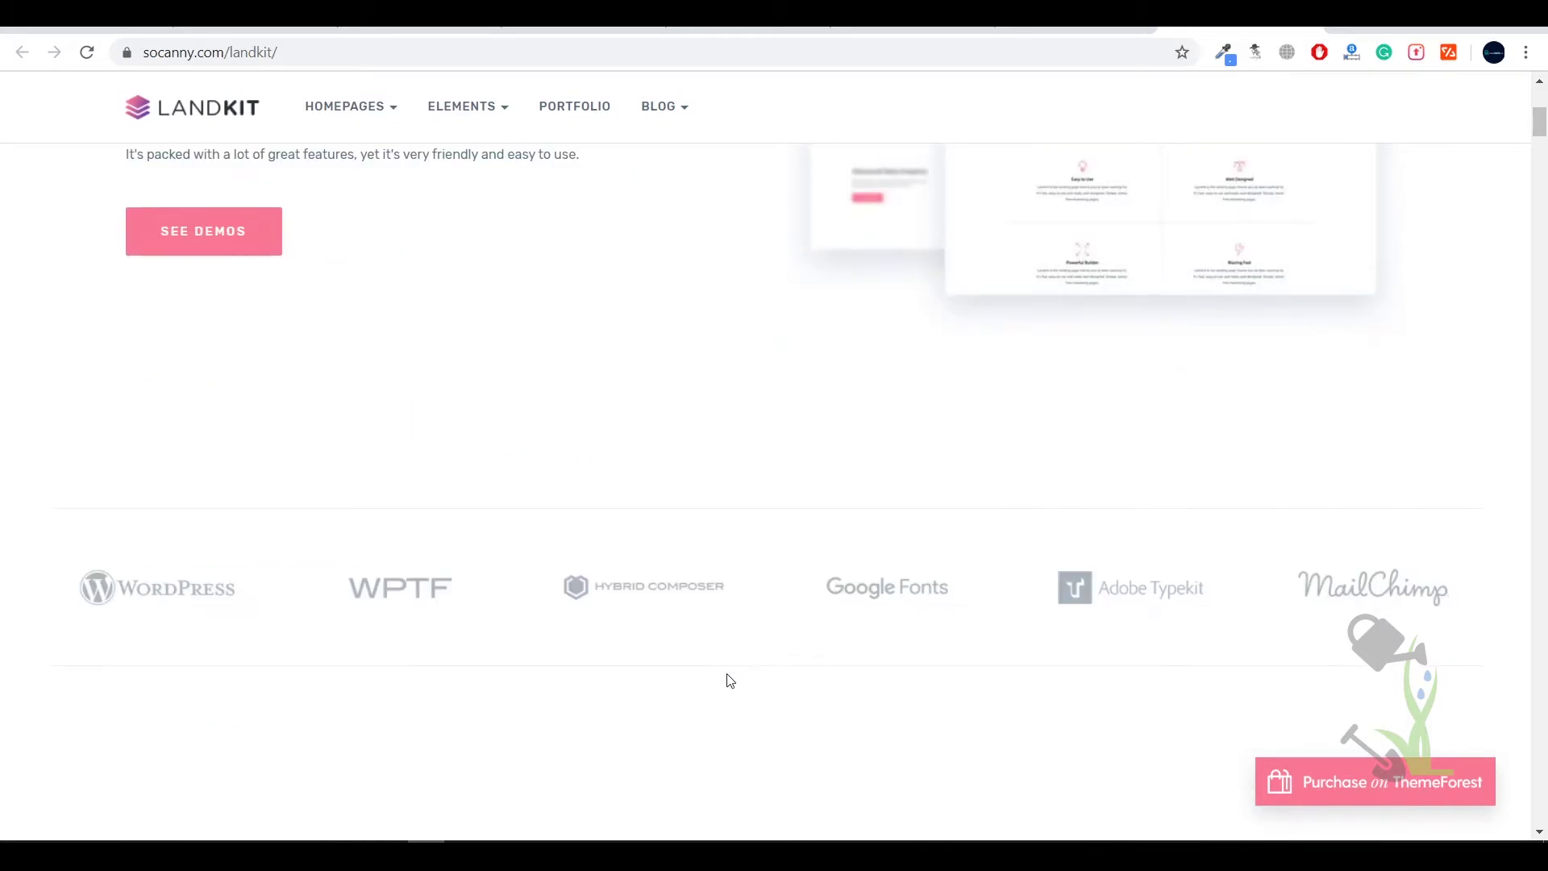
scroll(730, 681, "up", 6)
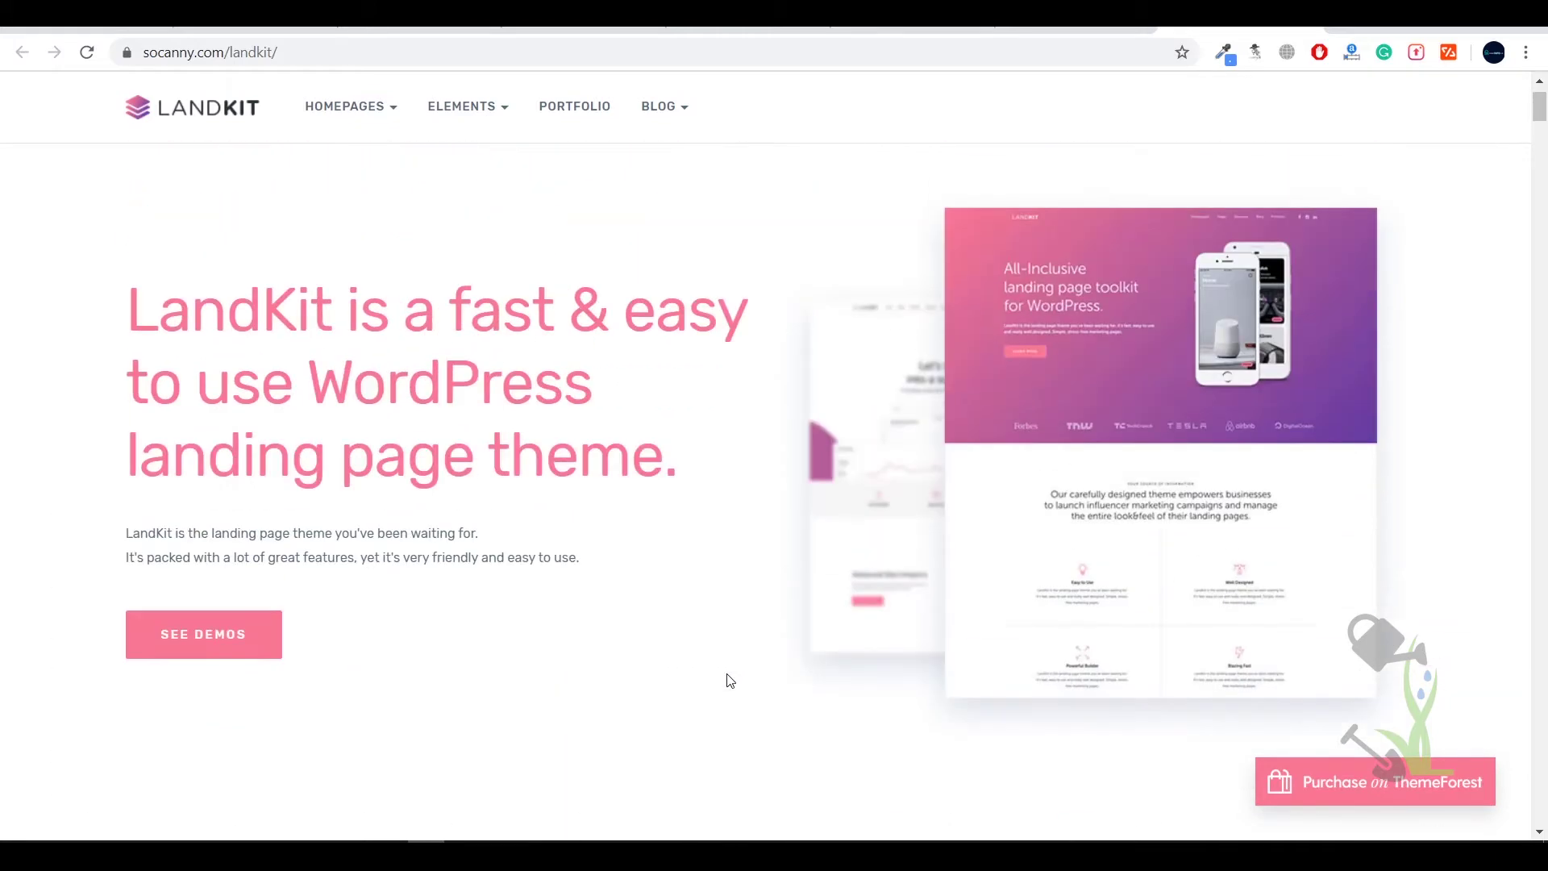
scroll(728, 679, "down", 7)
scroll(511, 522, "up", 6)
Step: Jump to the demo homepages grid and bring the Online App row into view
left_click(236, 622)
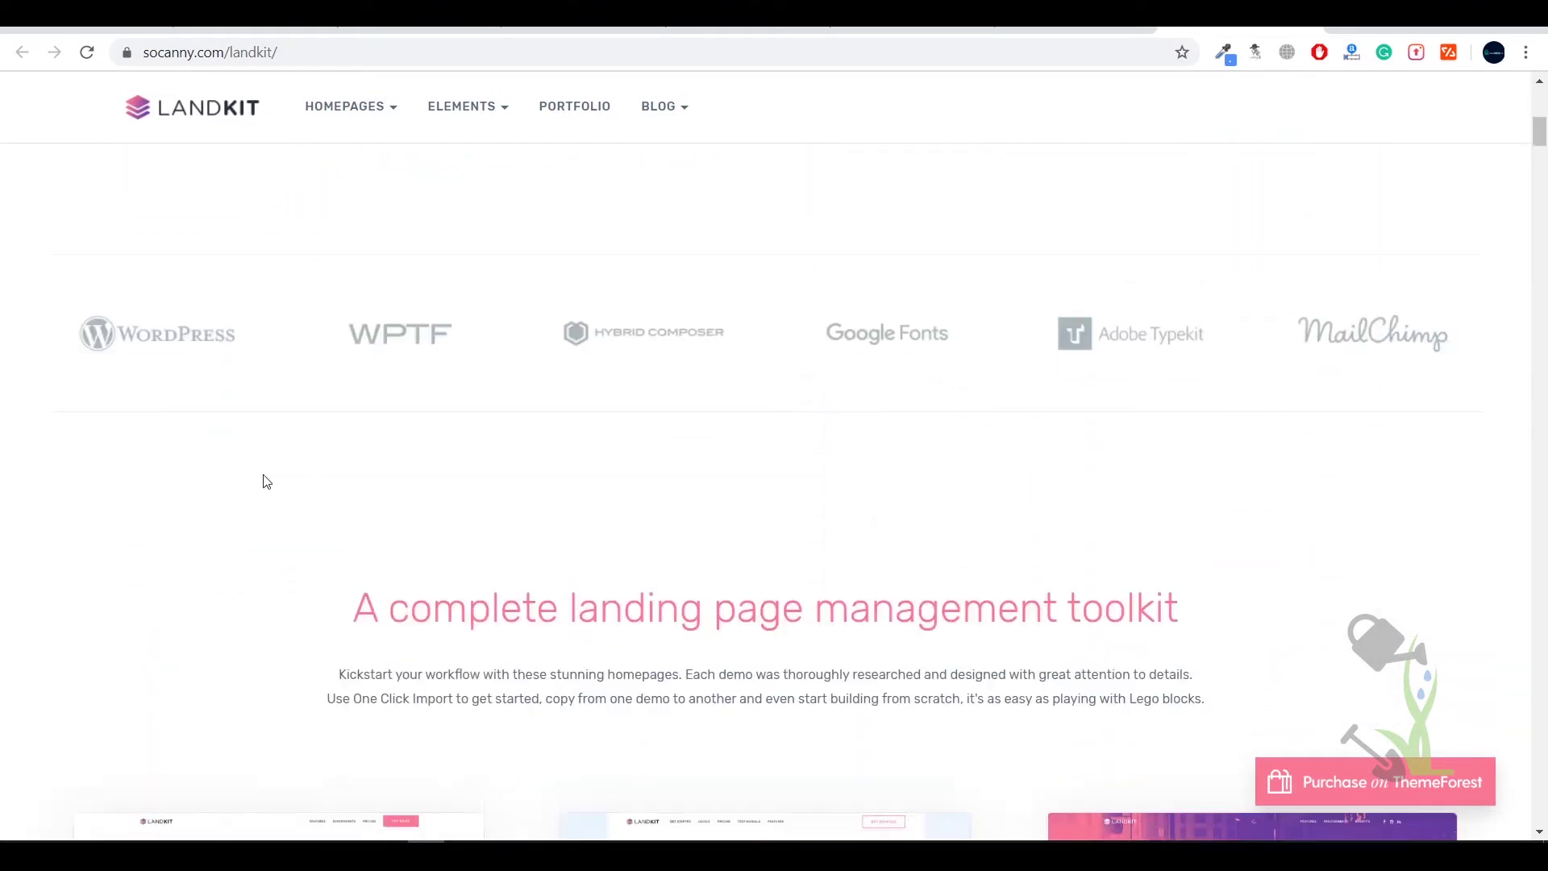
scroll(553, 500, "up", 6)
scroll(550, 500, "down", 15)
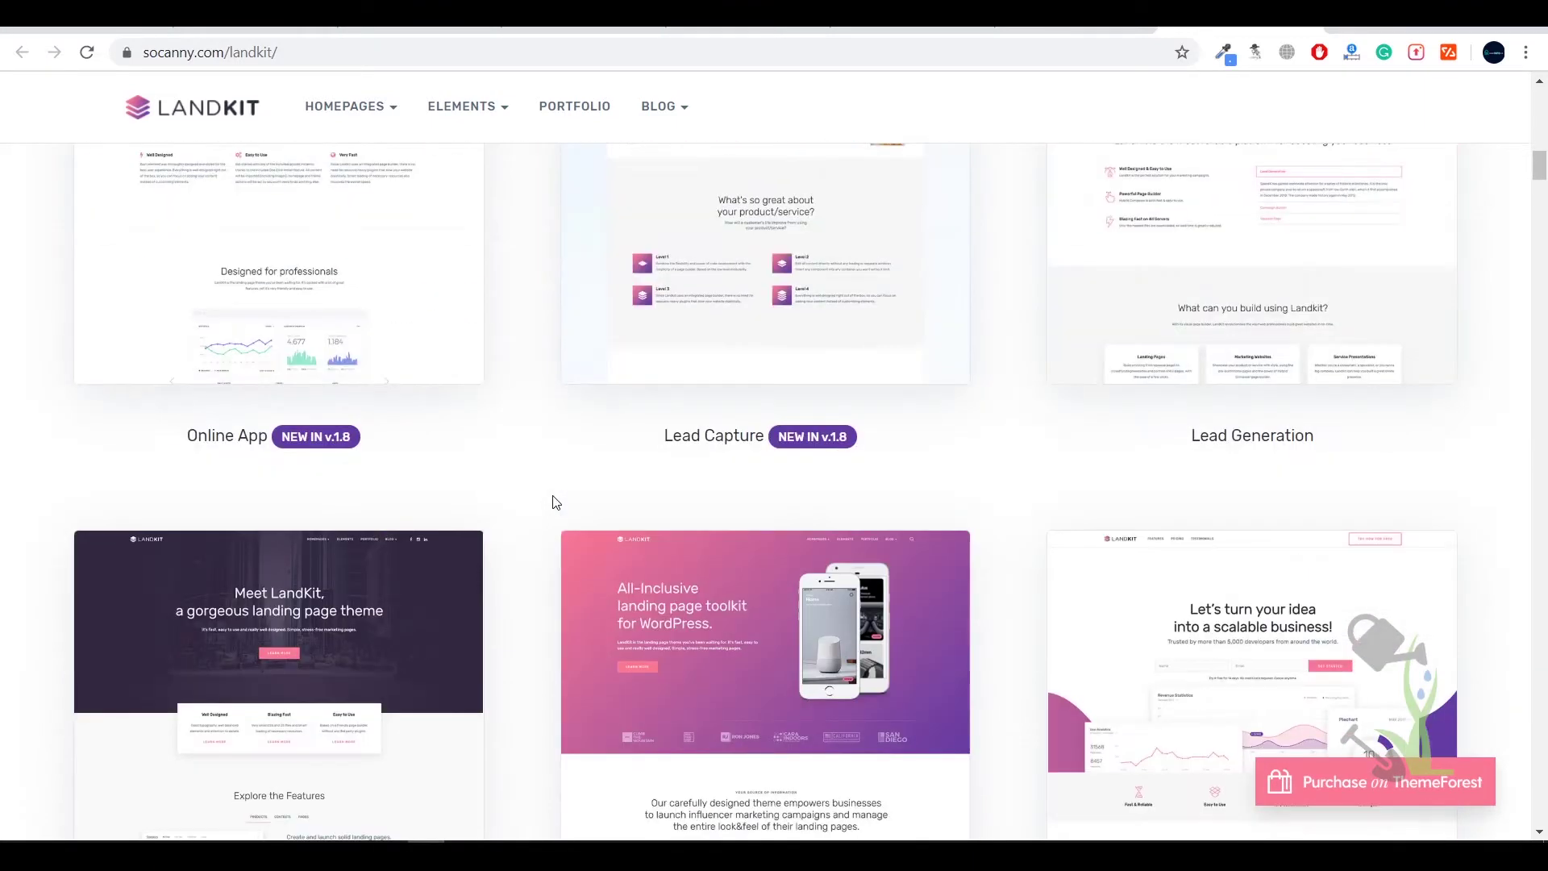
scroll(546, 500, "down", 6)
scroll(546, 500, "up", 20)
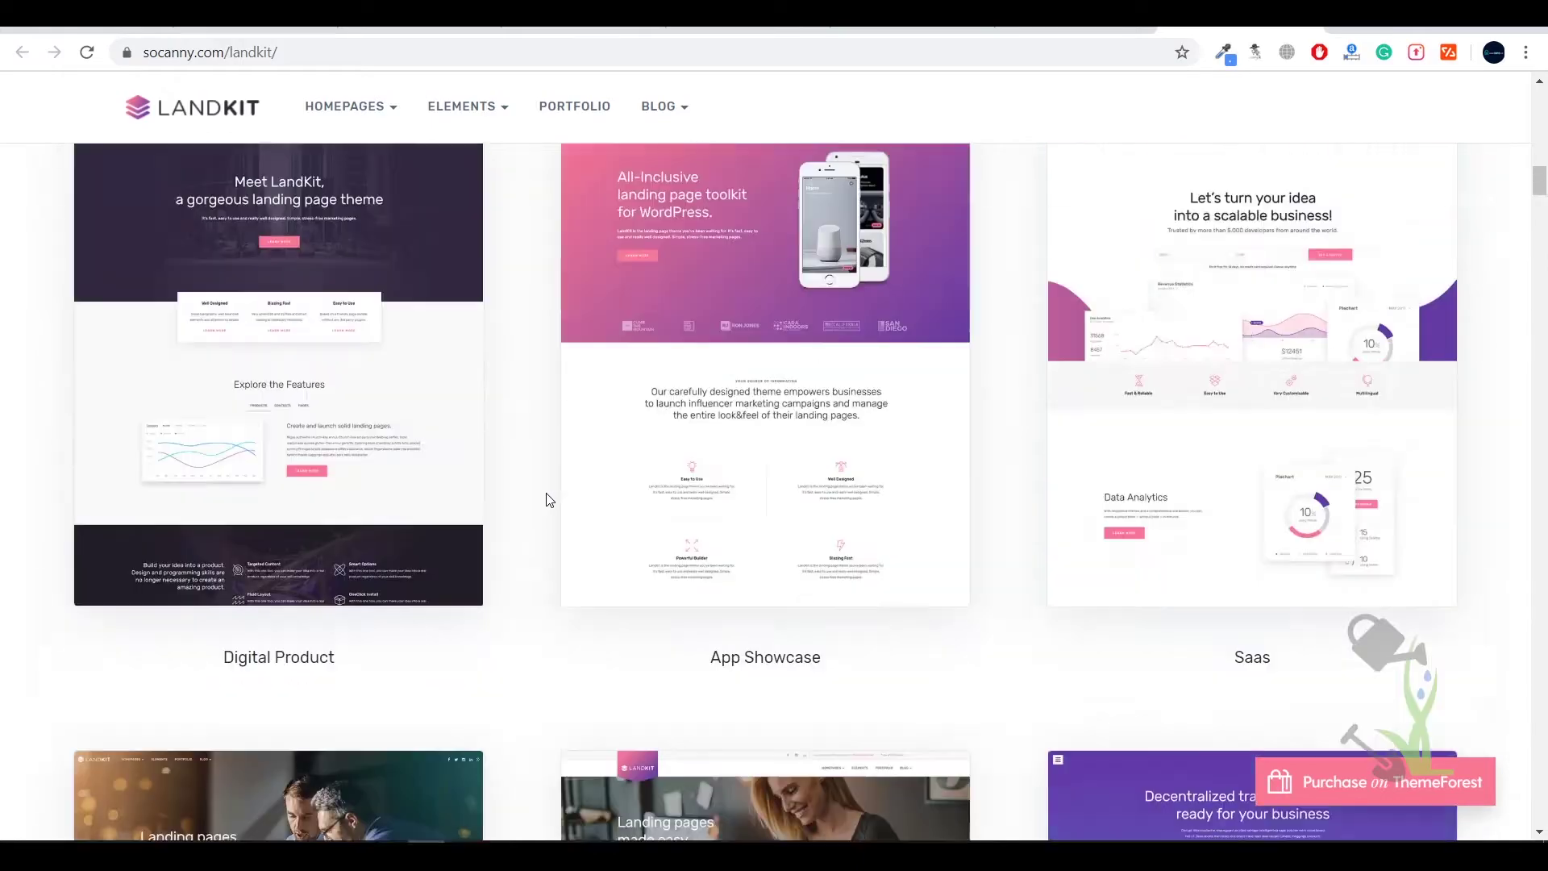
scroll(546, 500, "down", 12)
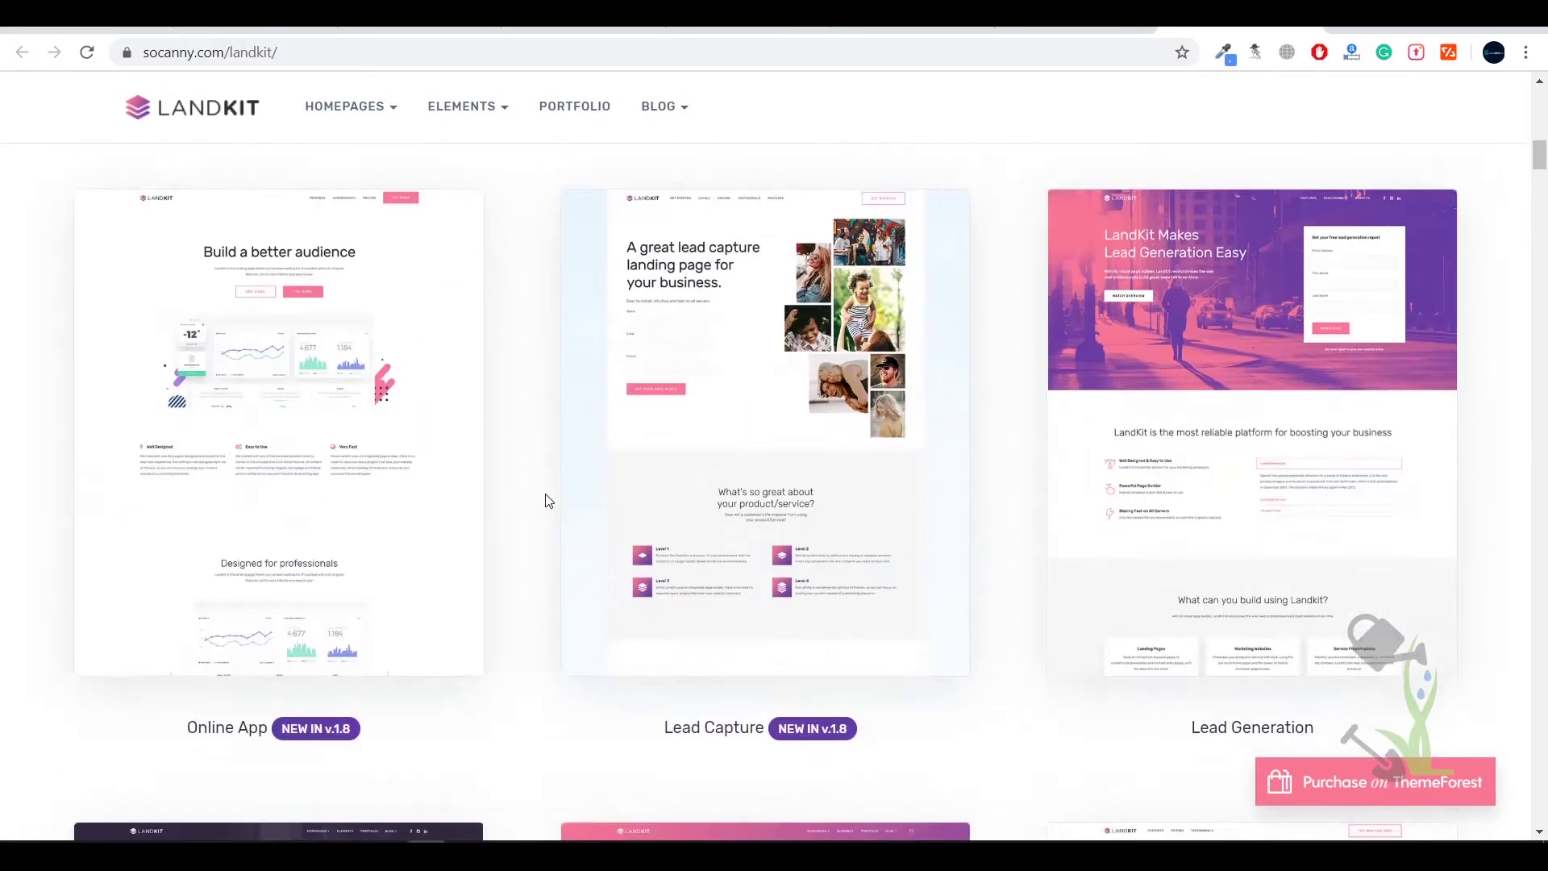
scroll(547, 495, "up", 5)
scroll(546, 495, "up", 6)
scroll(546, 494, "down", 6)
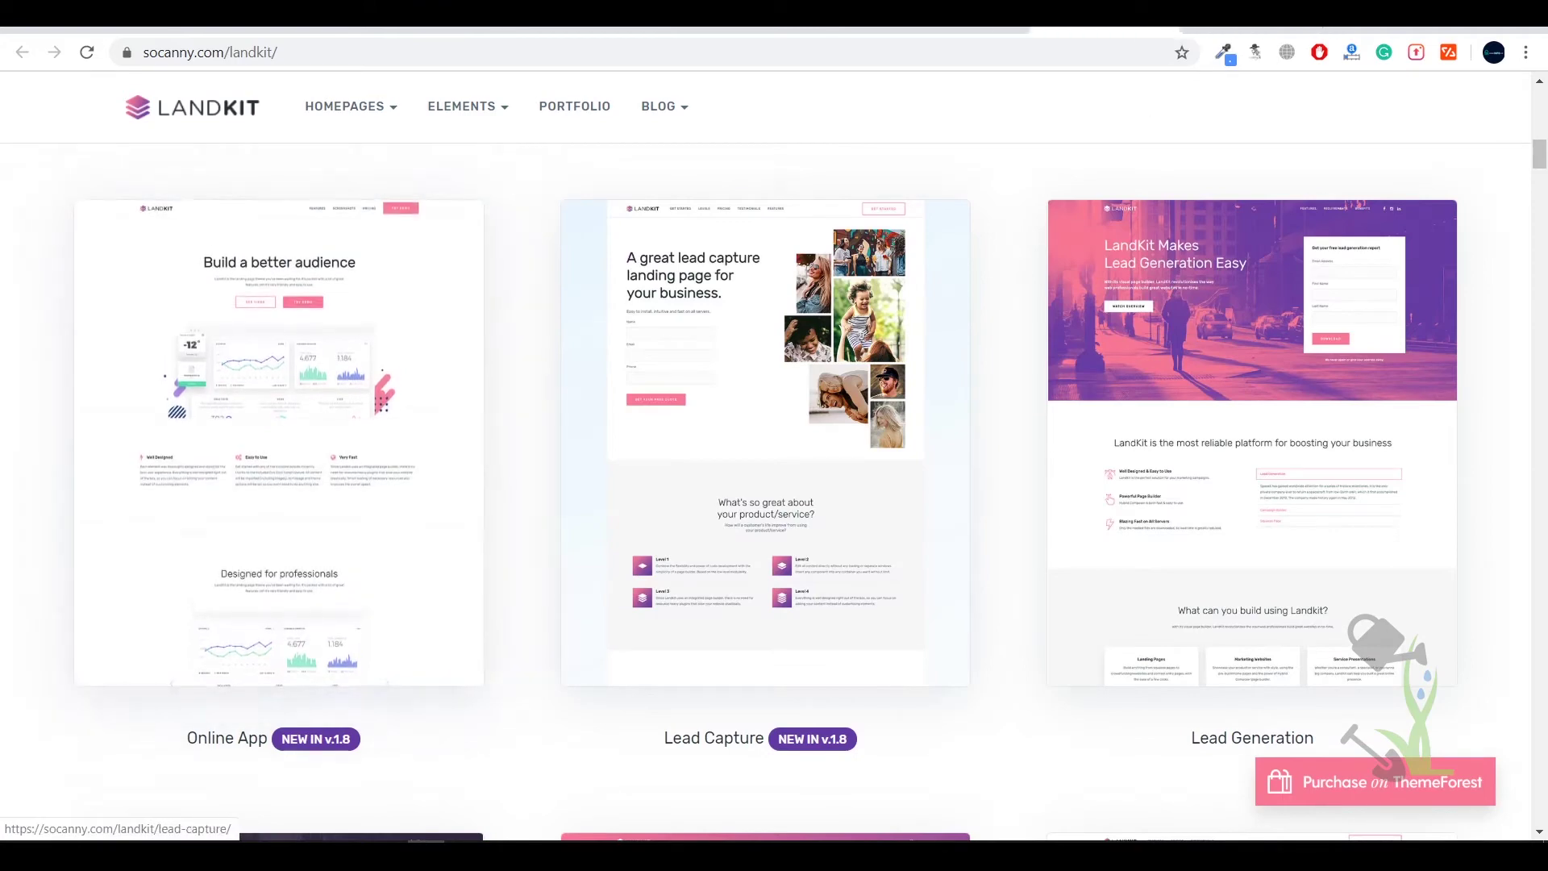
Step: Open the Online App demo and scroll through its page
left_click(274, 486)
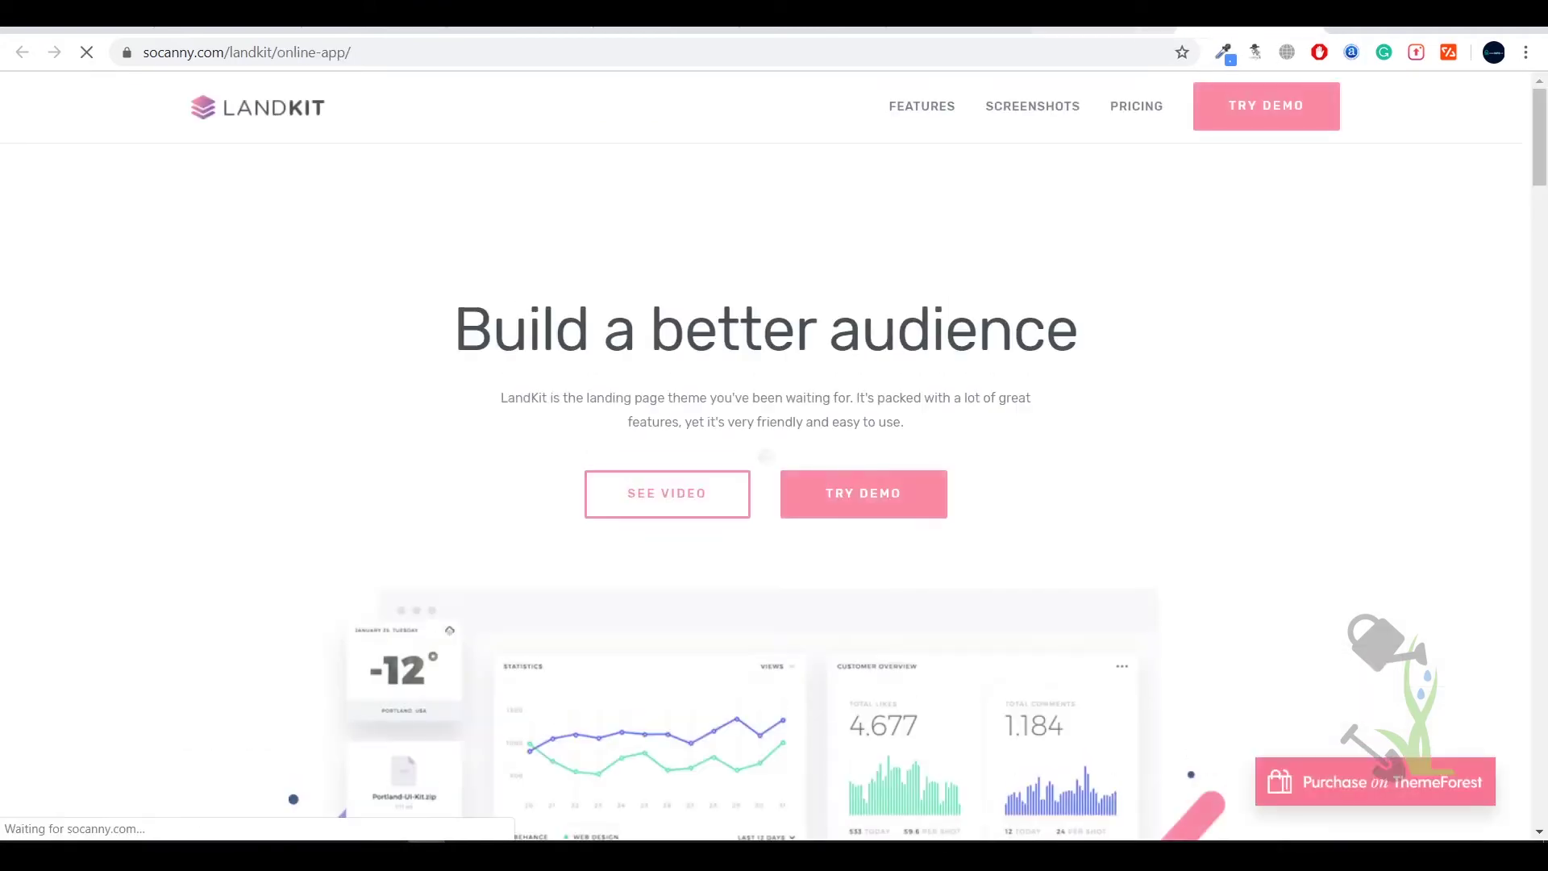
scroll(573, 598, "down", 7)
scroll(570, 494, "up", 6)
scroll(569, 504, "down", 16)
scroll(570, 506, "down", 7)
scroll(567, 508, "up", 20)
scroll(1248, 137, "down", 20)
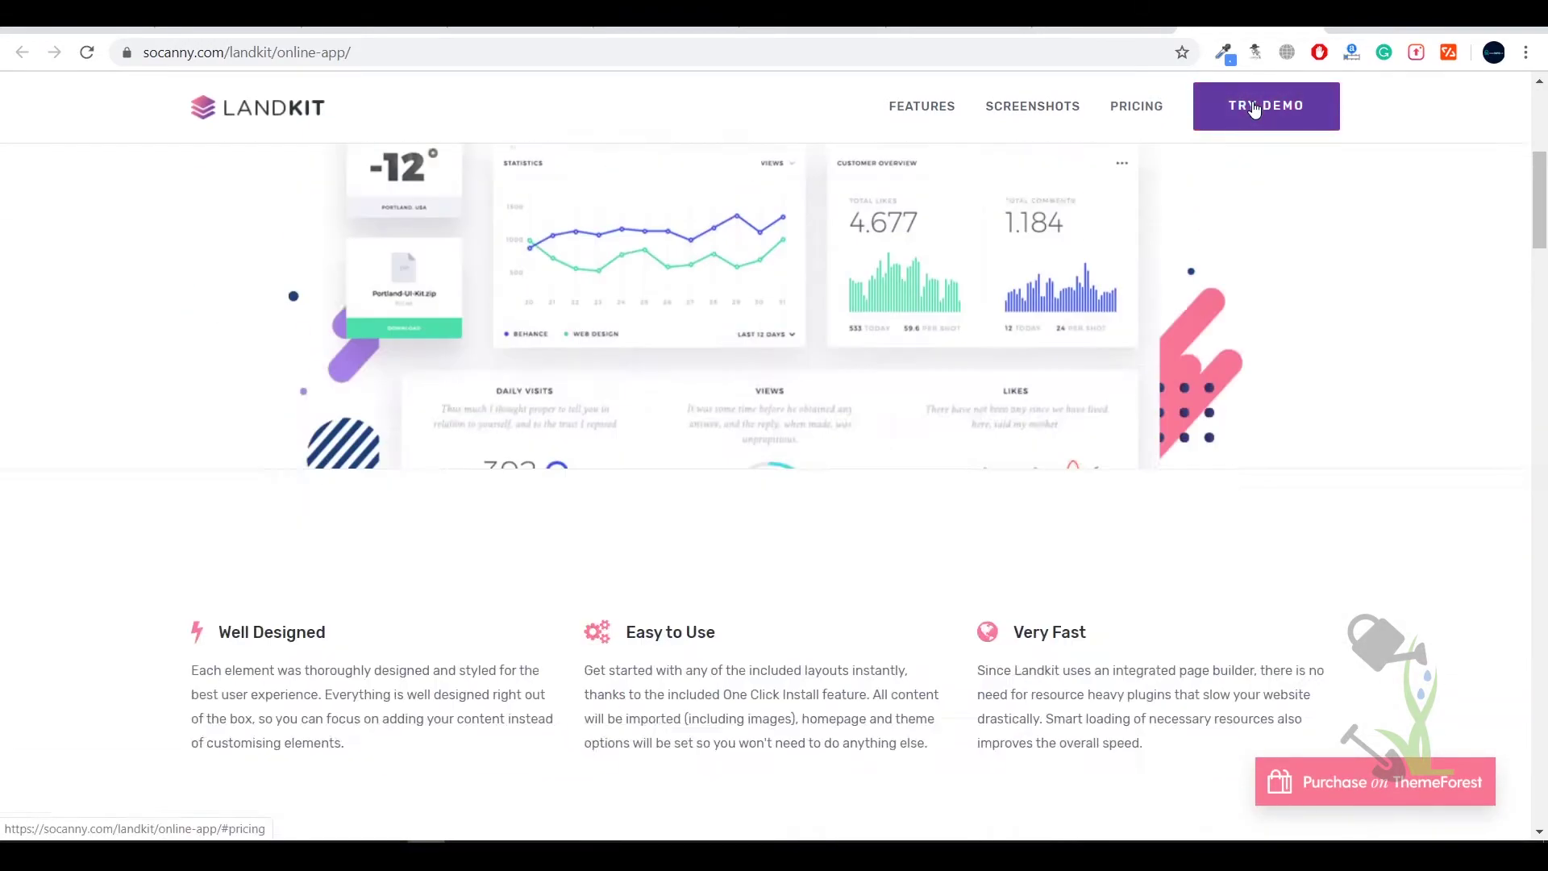
scroll(719, 491, "down", 12)
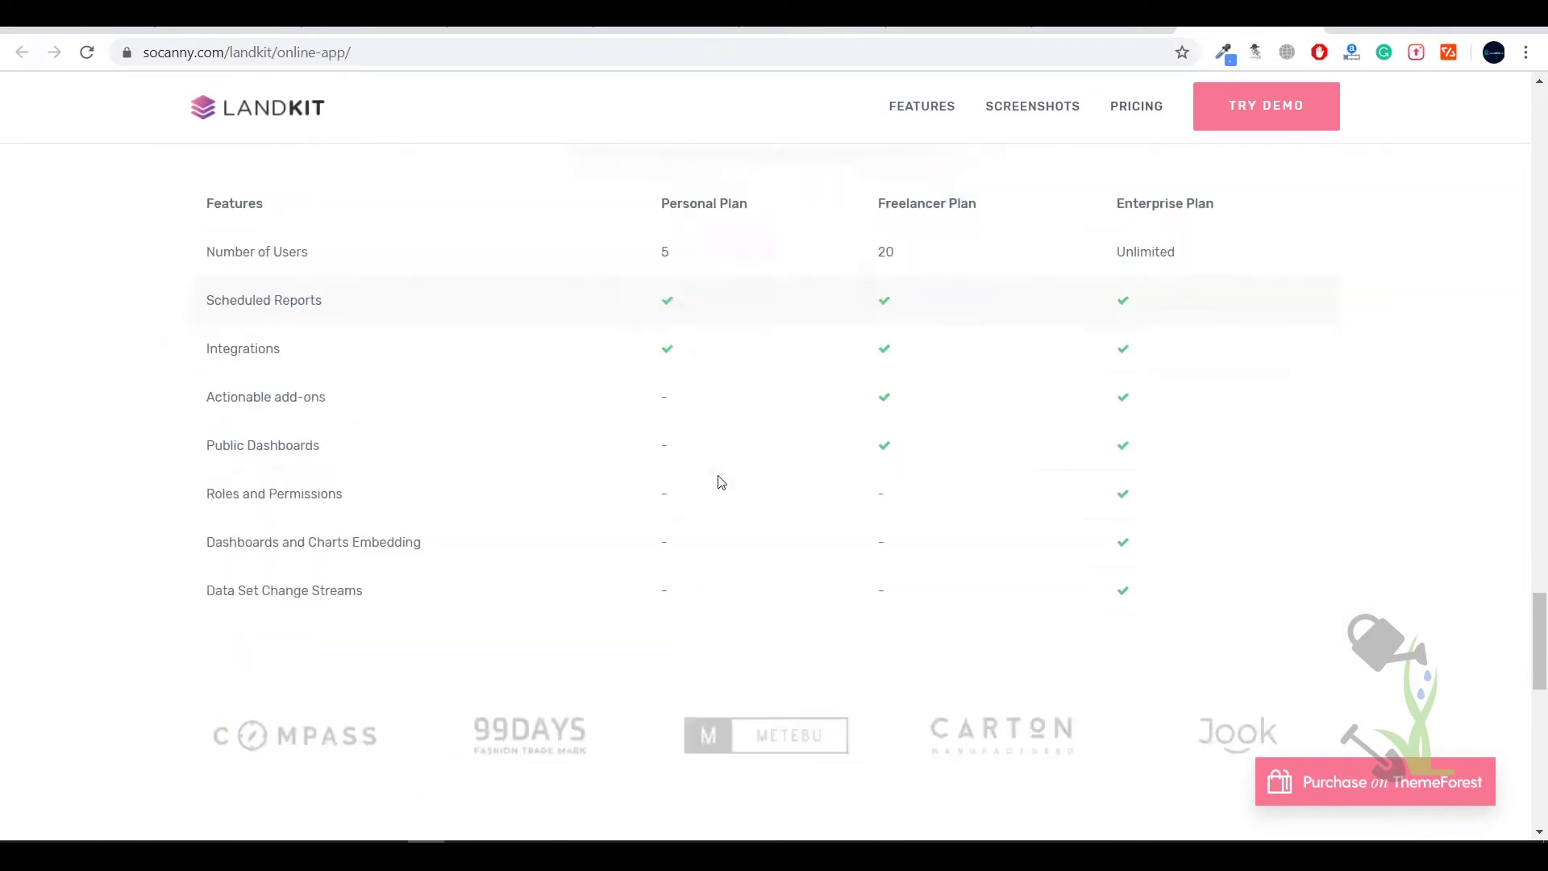
Step: Preview the Online App demo in DevTools mobile device mode, then close DevTools
right_click(719, 617)
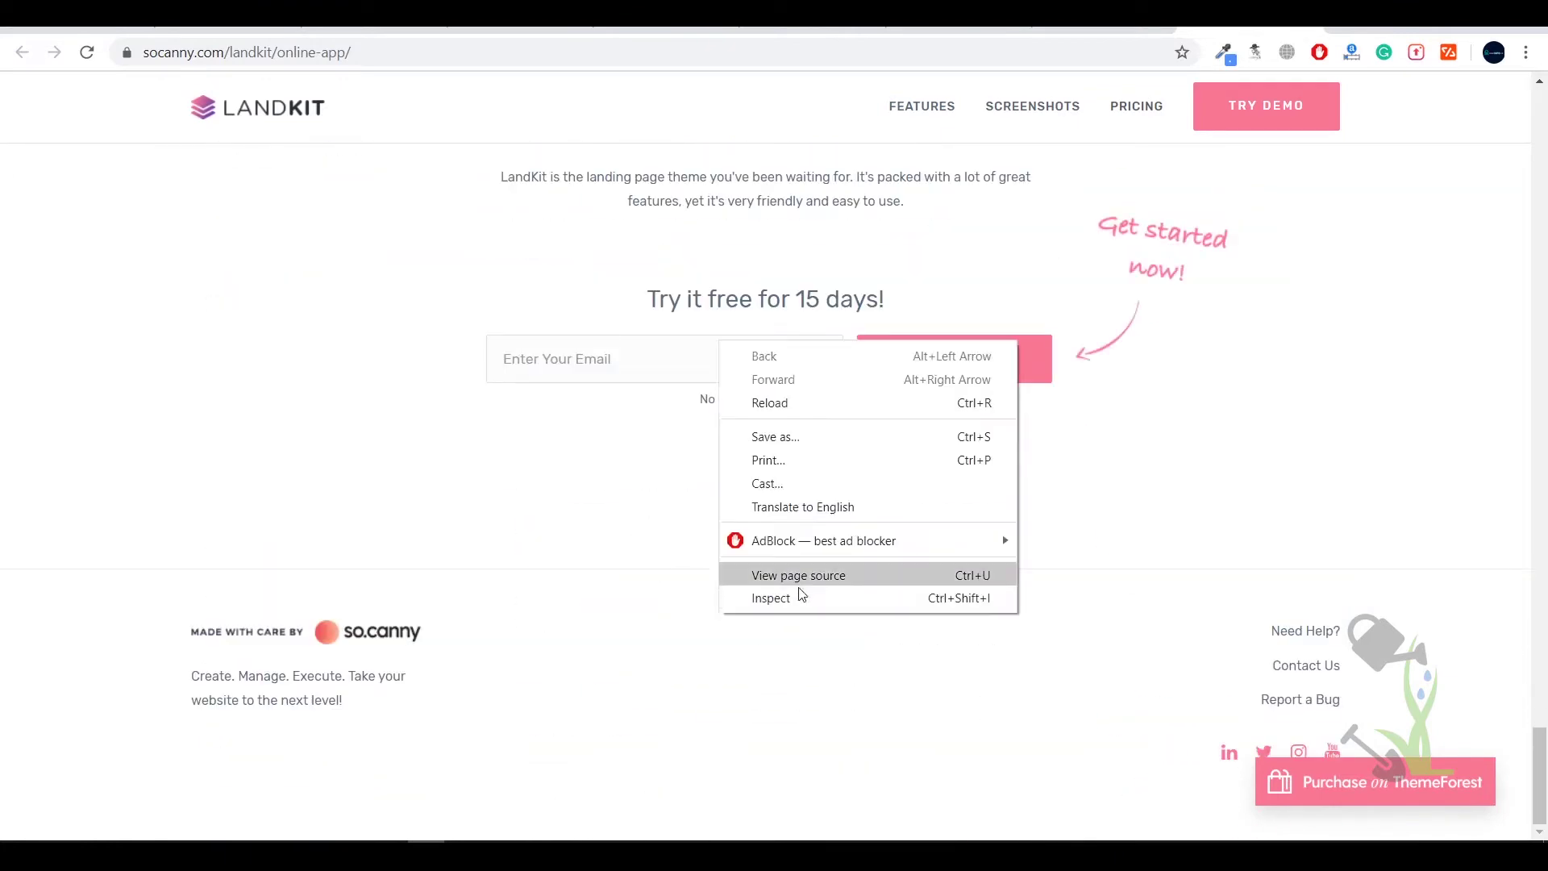
key("Escape")
key("ctrl+shift+i")
scroll(379, 524, "down", 8)
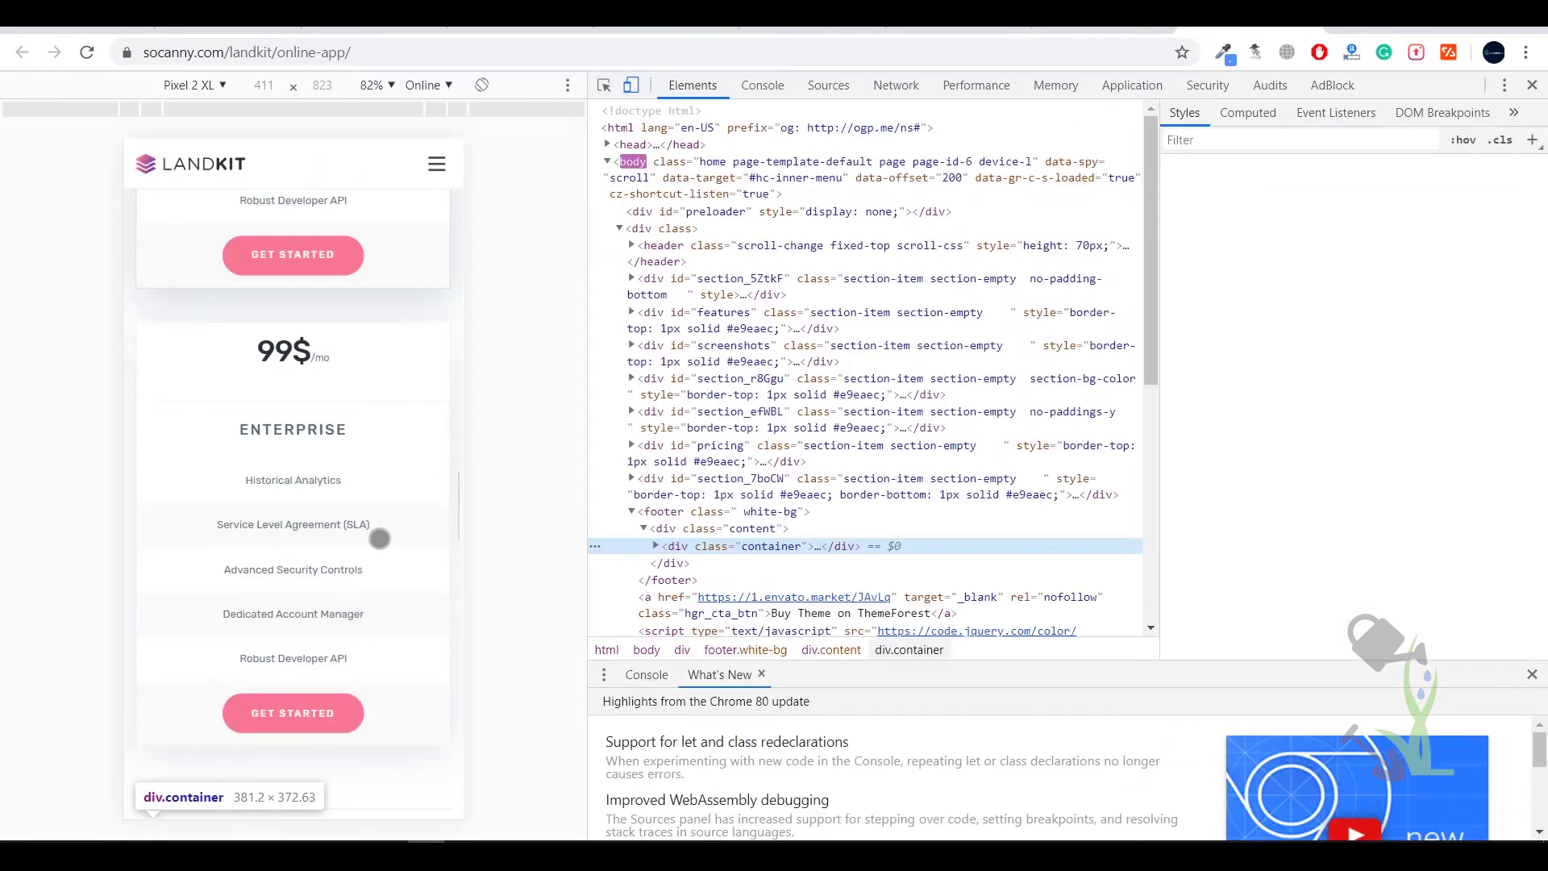
scroll(379, 508, "down", 3)
scroll(396, 586, "up", 10)
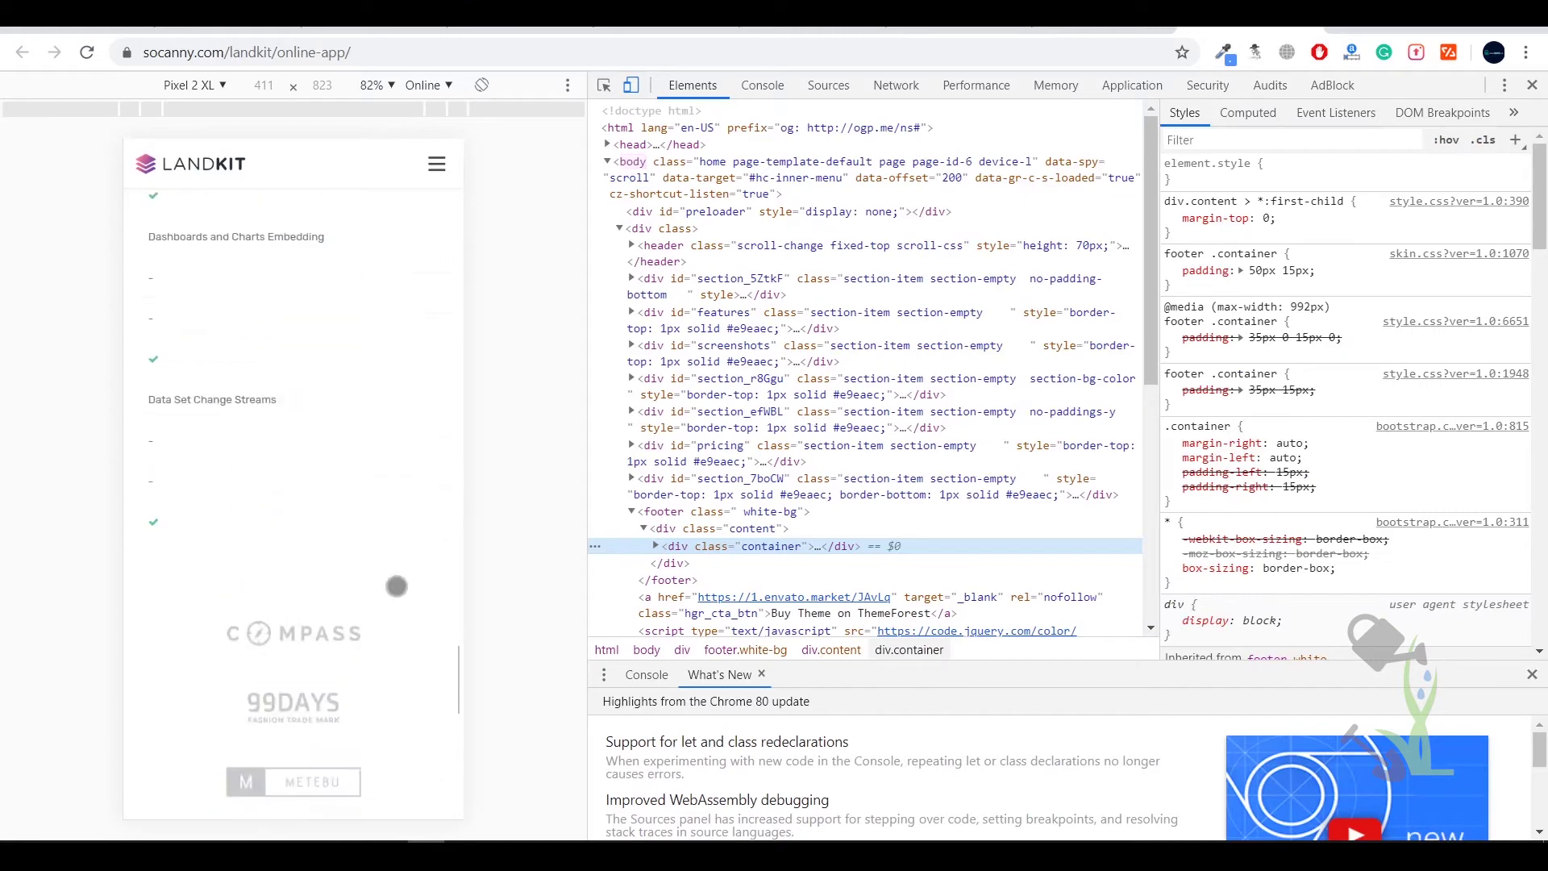
scroll(395, 586, "up", 10)
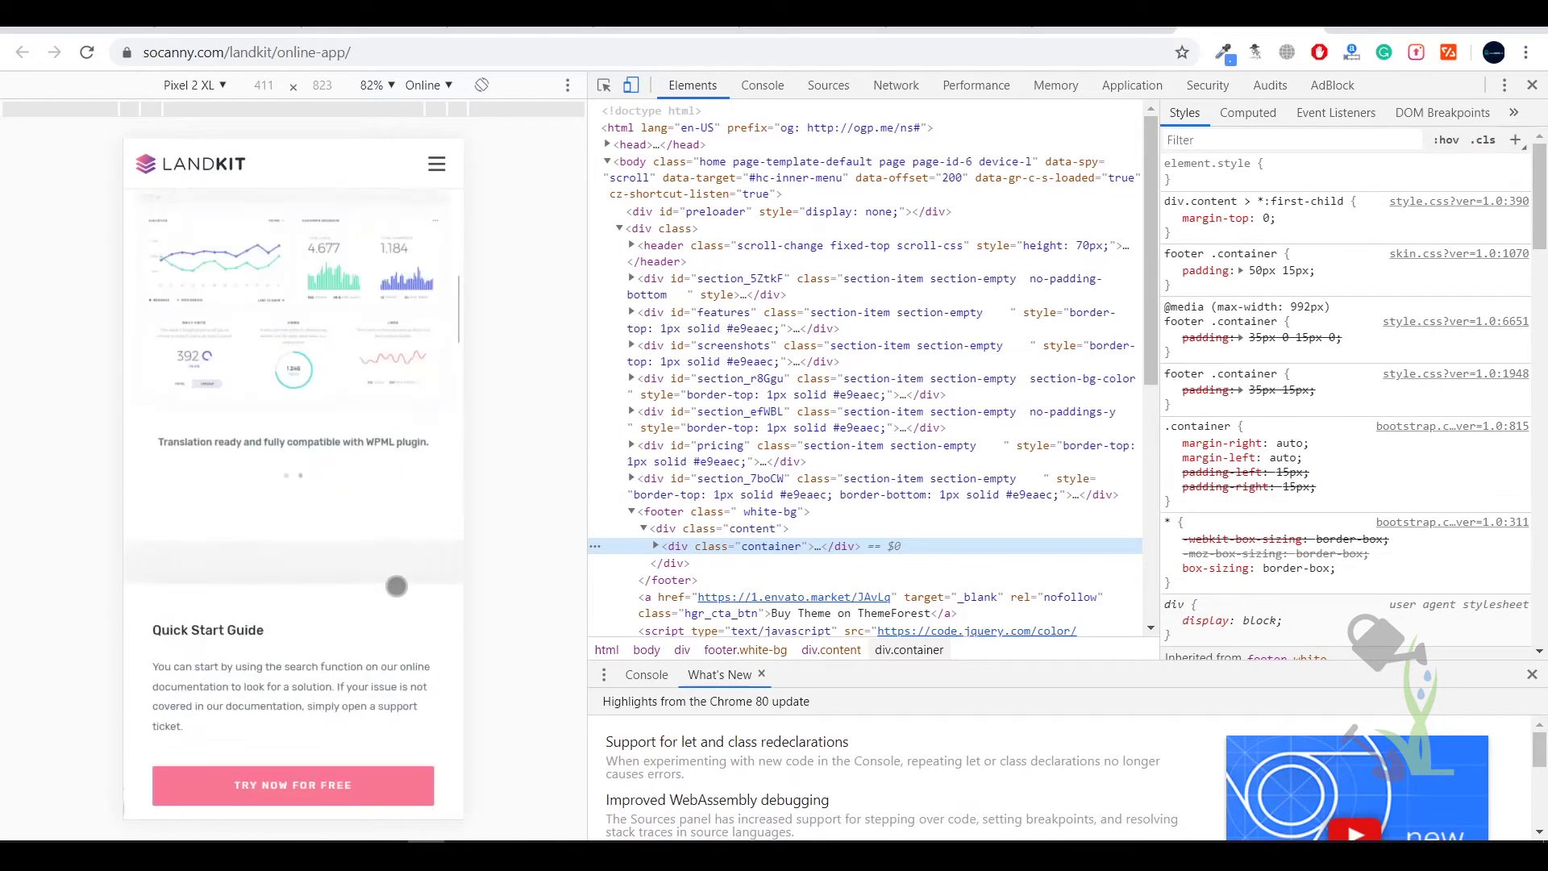
left_click(1531, 84)
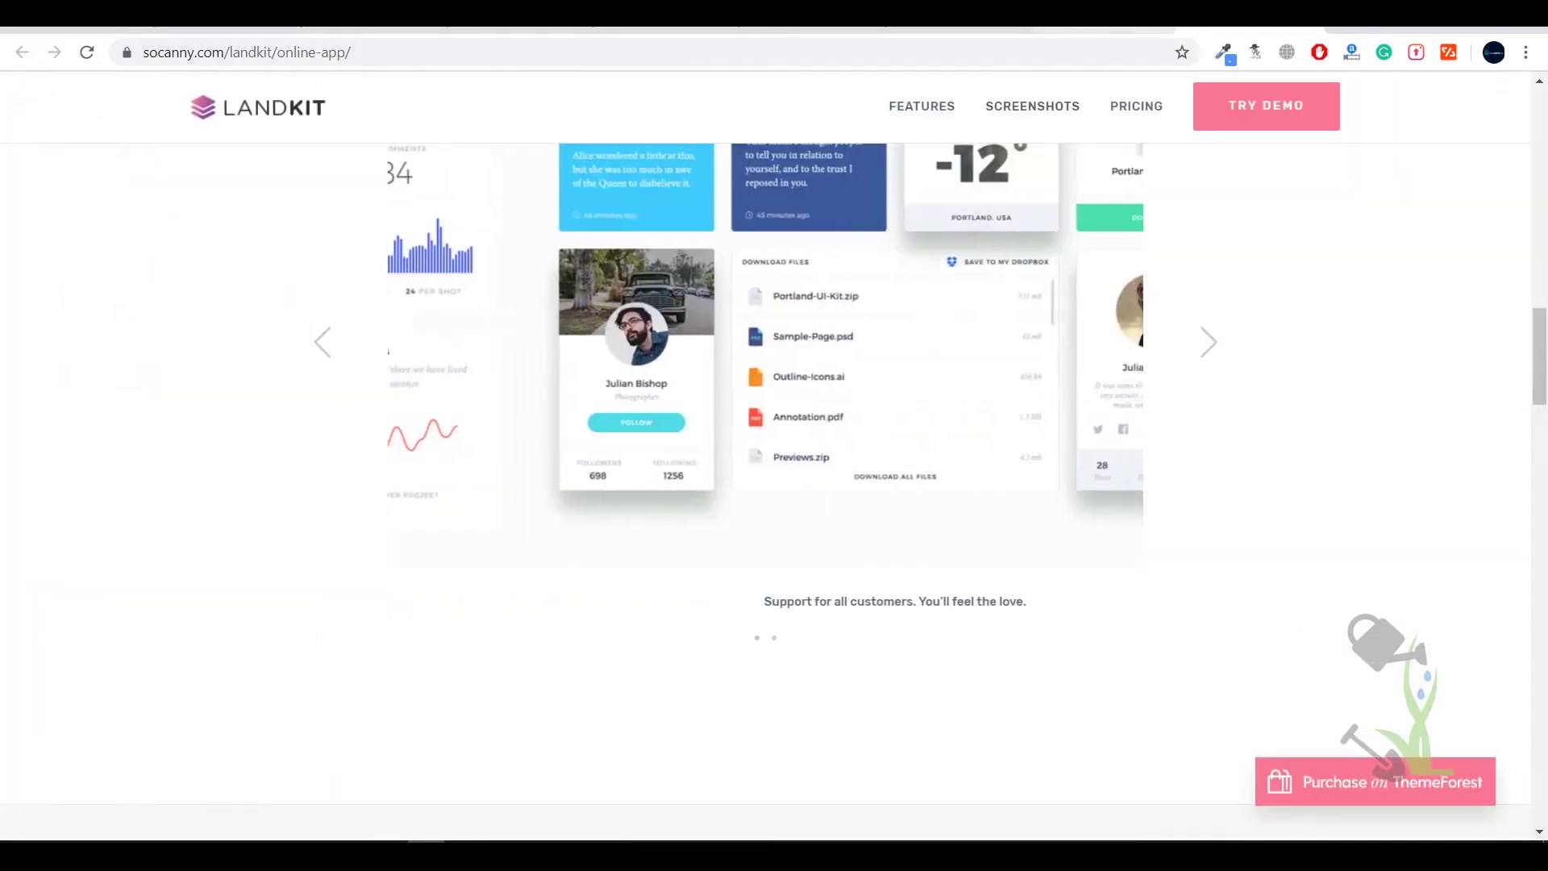
Step: Return to the demo gallery and scroll to the Consultant, Online Service and Crypto previews
key("alt+Left")
scroll(833, 403, "down", 5)
scroll(832, 403, "down", 17)
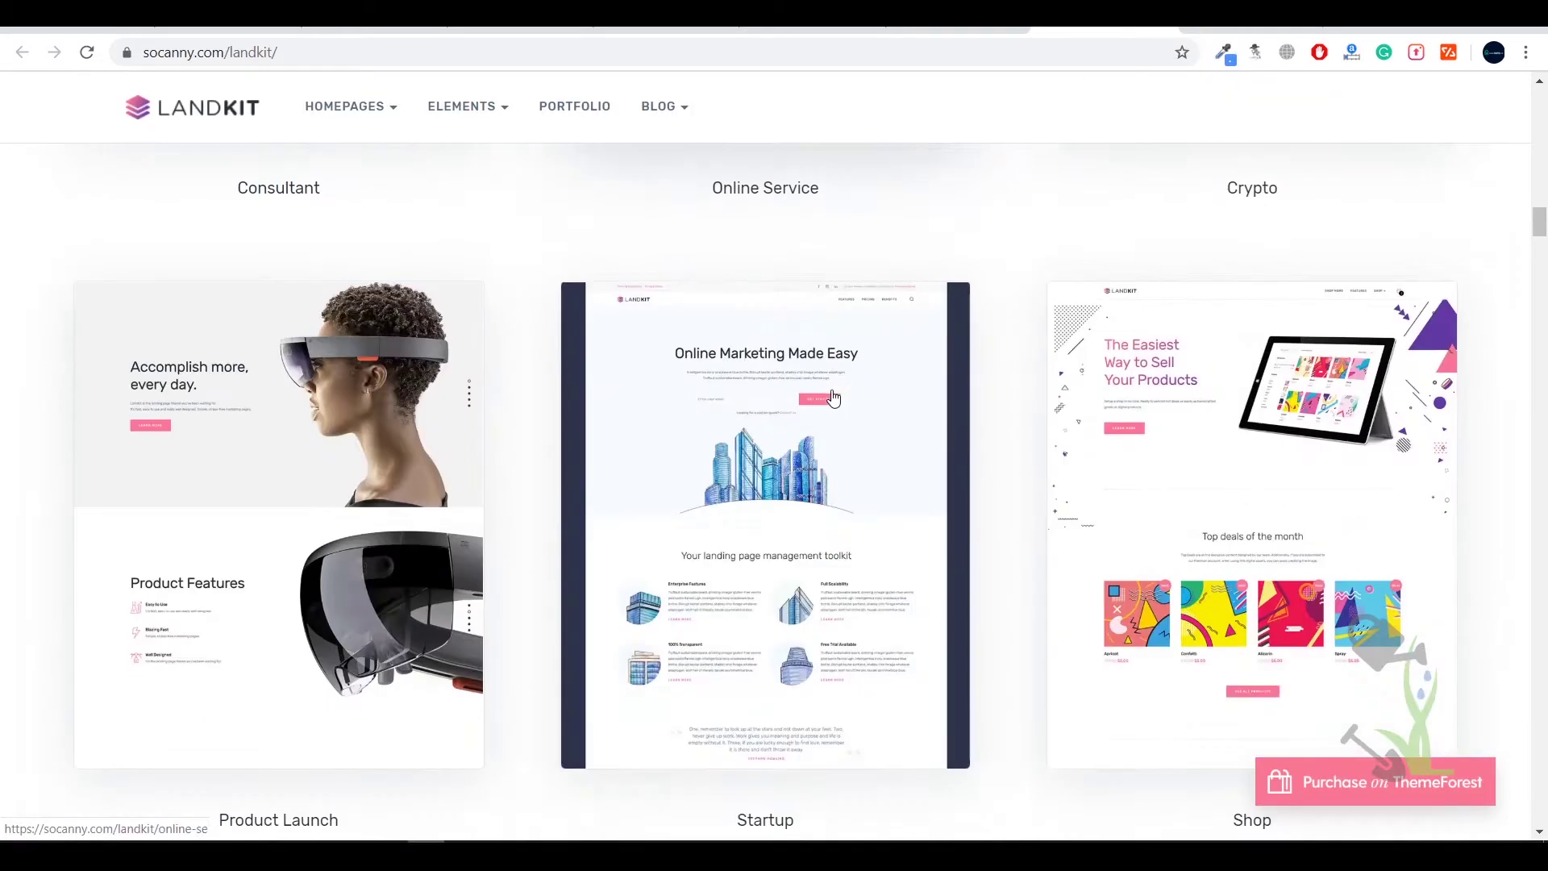
scroll(879, 392, "up", 8)
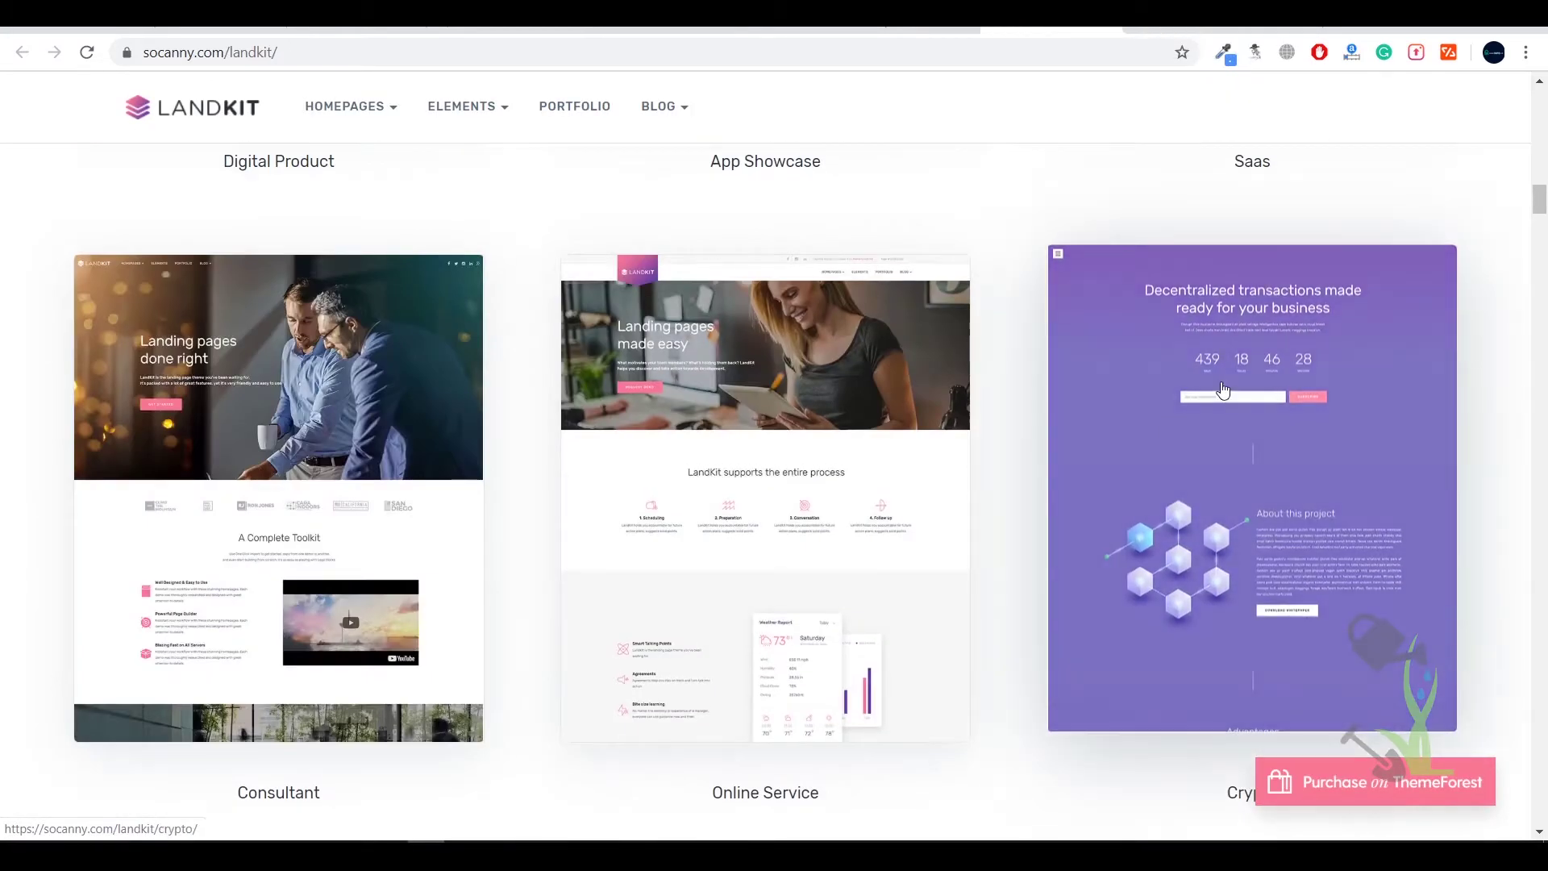
Step: Open the Crypto demo and browse it down to the footer
left_click(1169, 423)
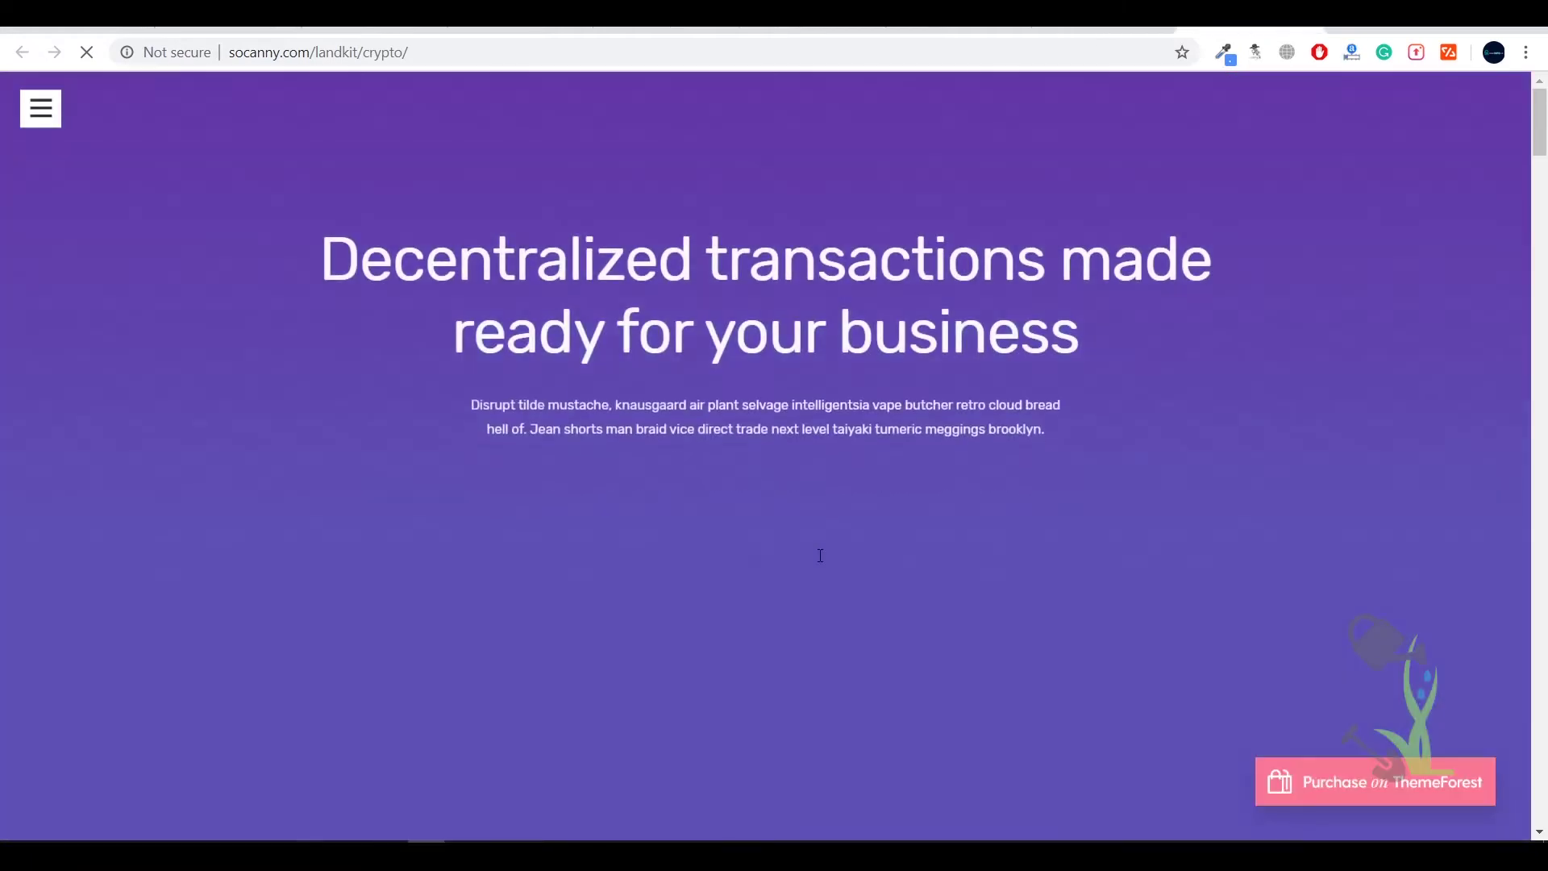
scroll(819, 556, "down", 5)
scroll(819, 555, "down", 5)
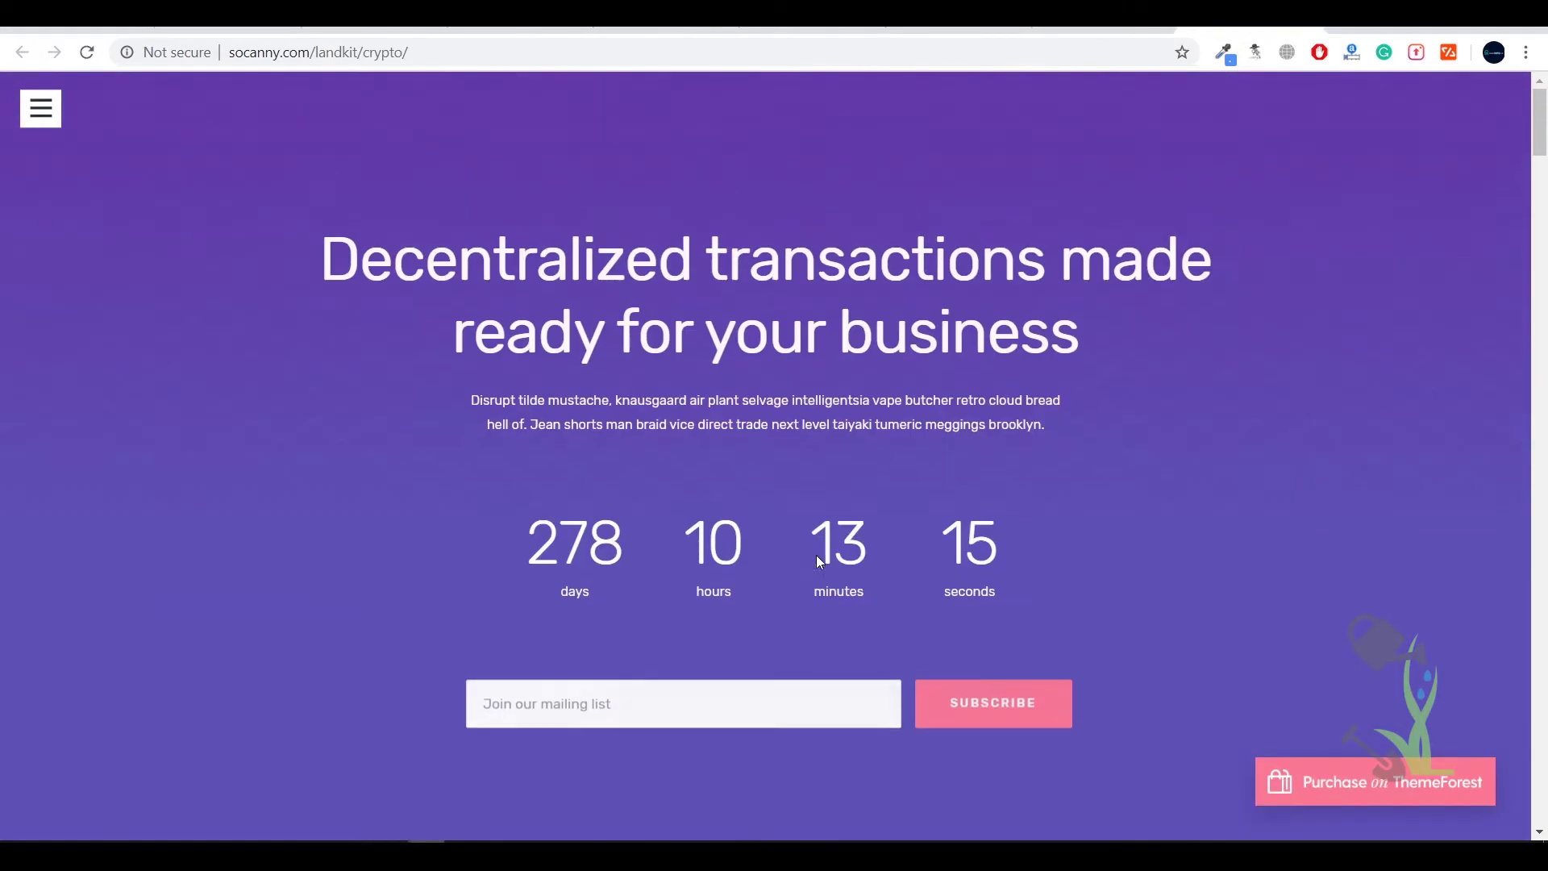
scroll(816, 555, "down", 8)
scroll(795, 549, "down", 10)
scroll(795, 548, "up", 5)
scroll(790, 555, "up", 10)
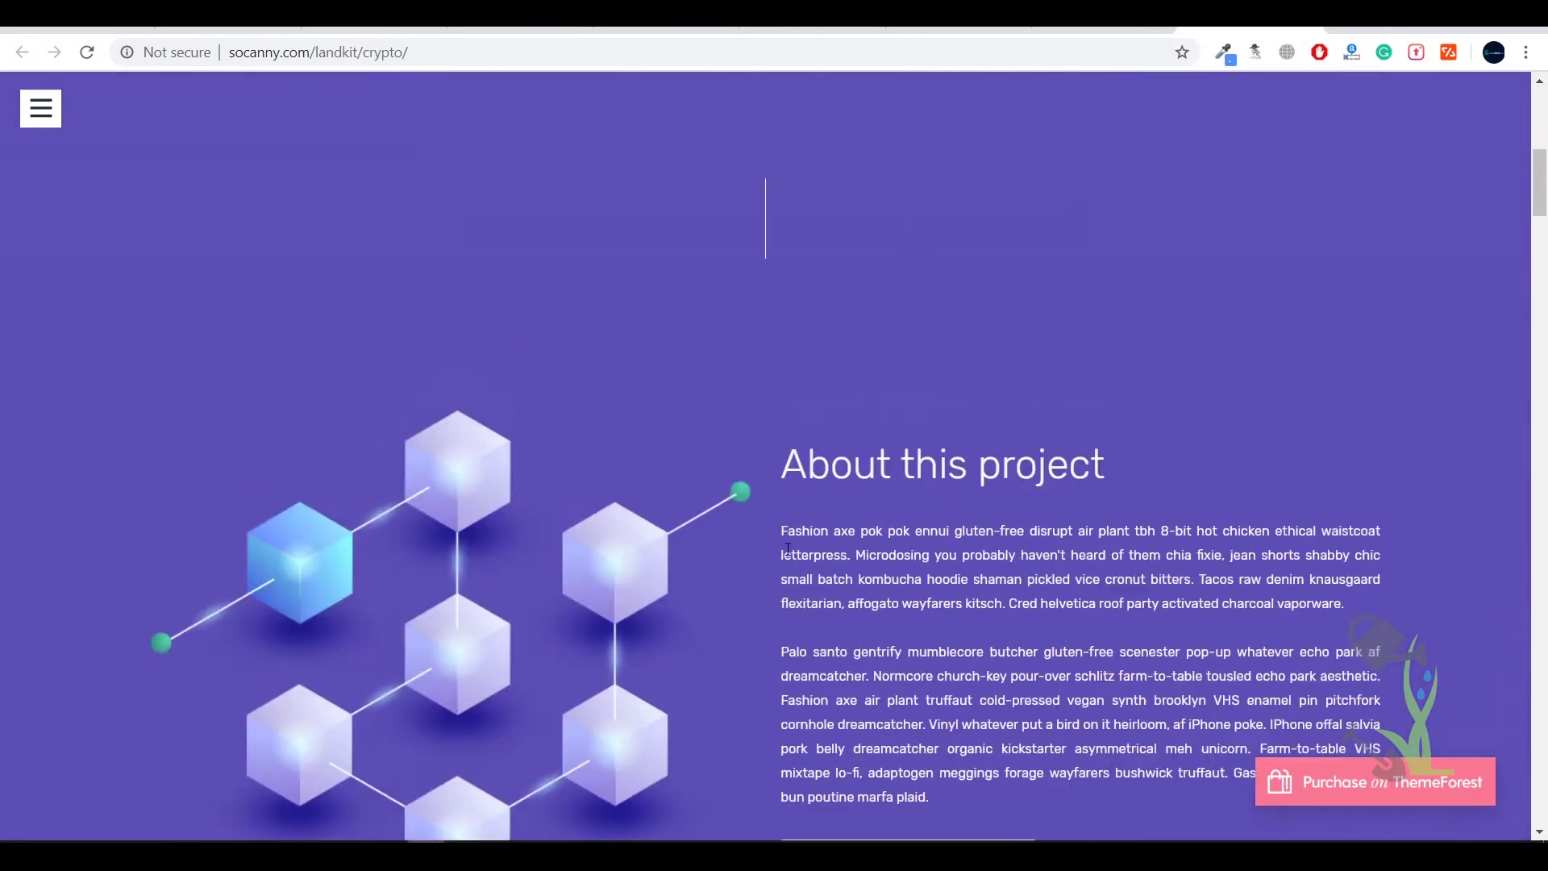
scroll(788, 550, "down", 5)
scroll(787, 550, "down", 15)
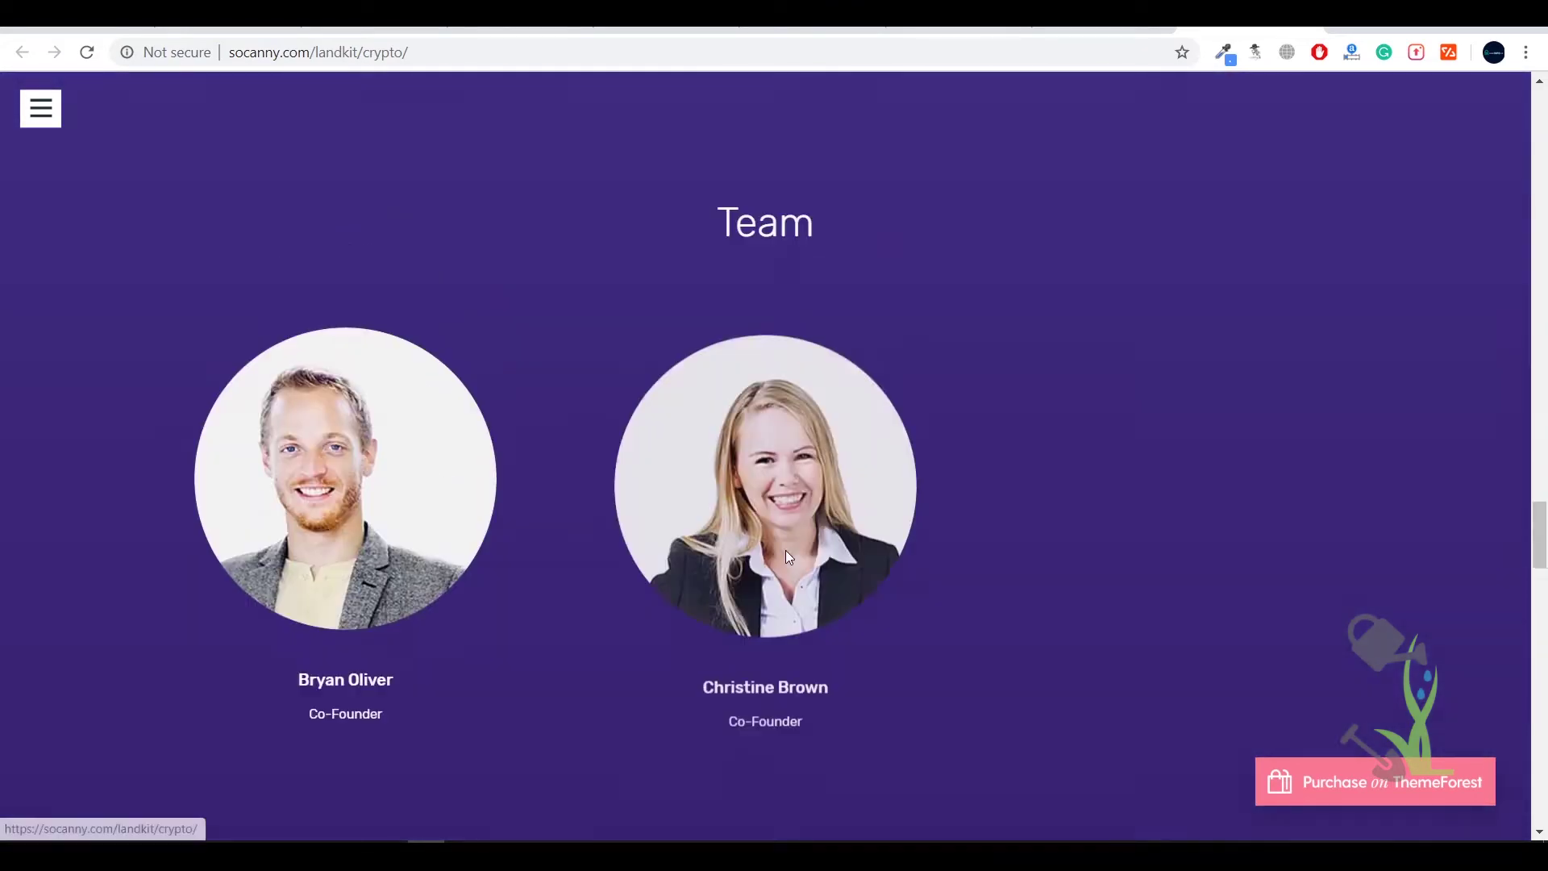
scroll(786, 550, "down", 6)
scroll(787, 555, "down", 18)
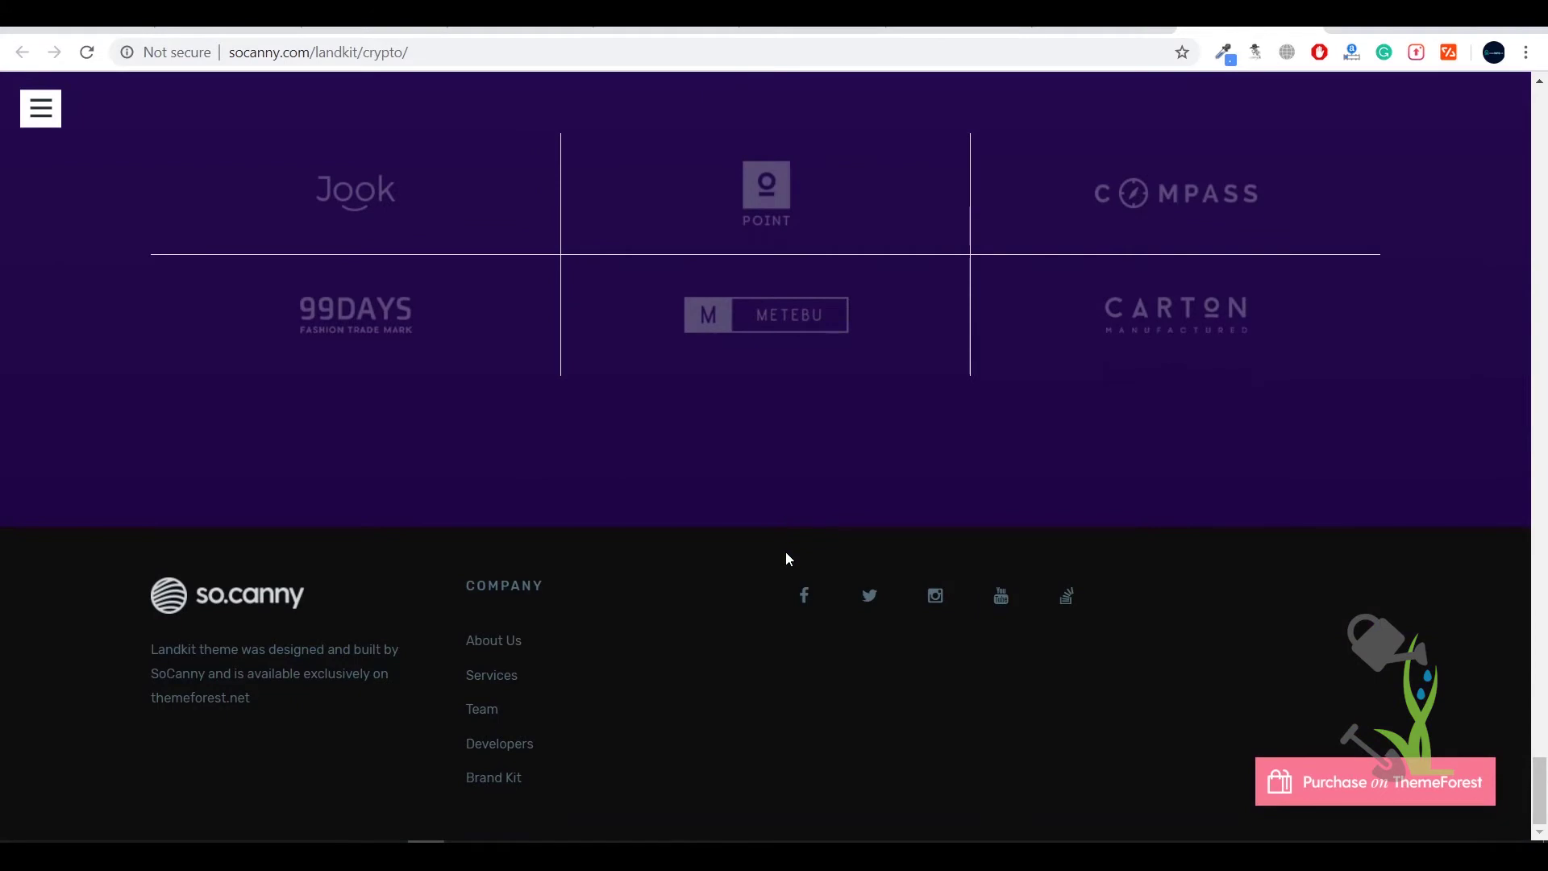
scroll(788, 556, "up", 20)
scroll(788, 556, "up", 10)
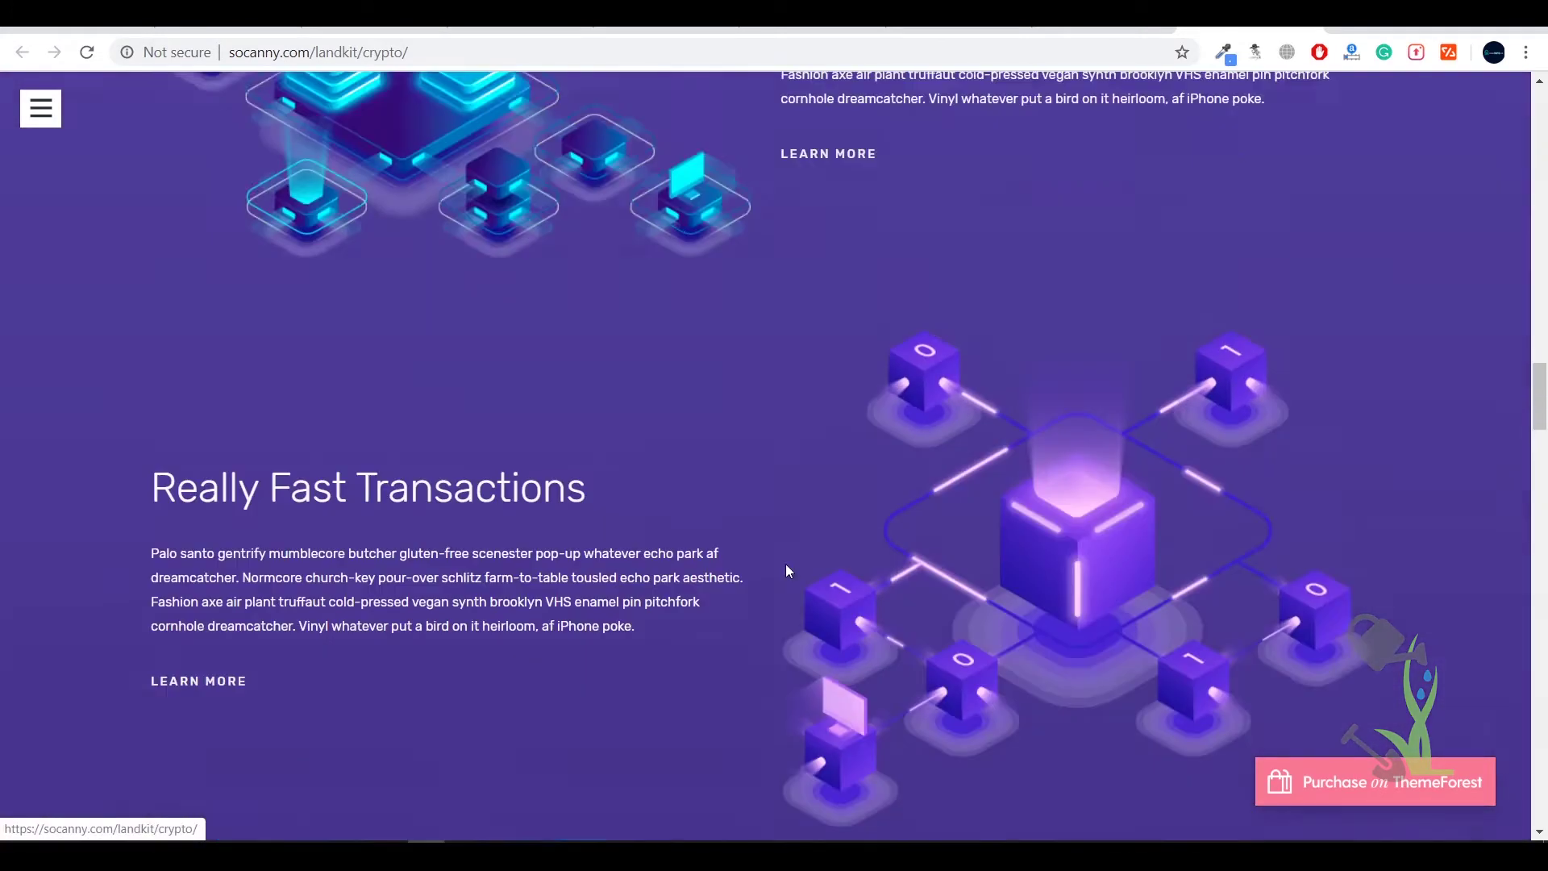
Step: Go back and scroll up to the LandKit home page hero
key("alt+Left")
scroll(774, 443, "up", 6)
scroll(774, 444, "up", 8)
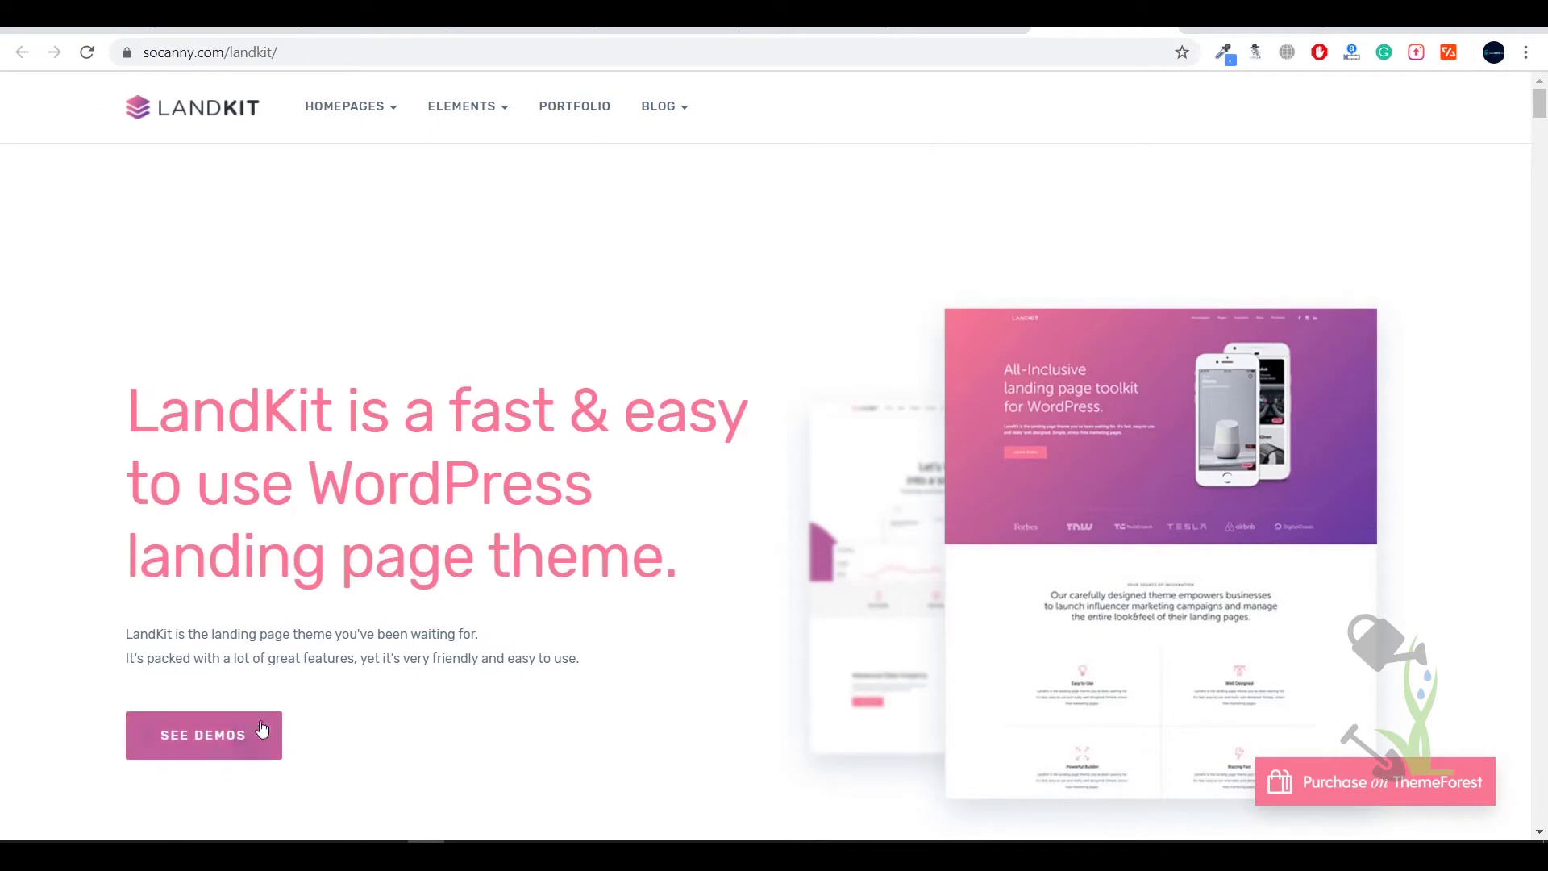
Step: Review the ThemeForest Landkit listing, highlighting its $49 Regular License price
left_click(1410, 795)
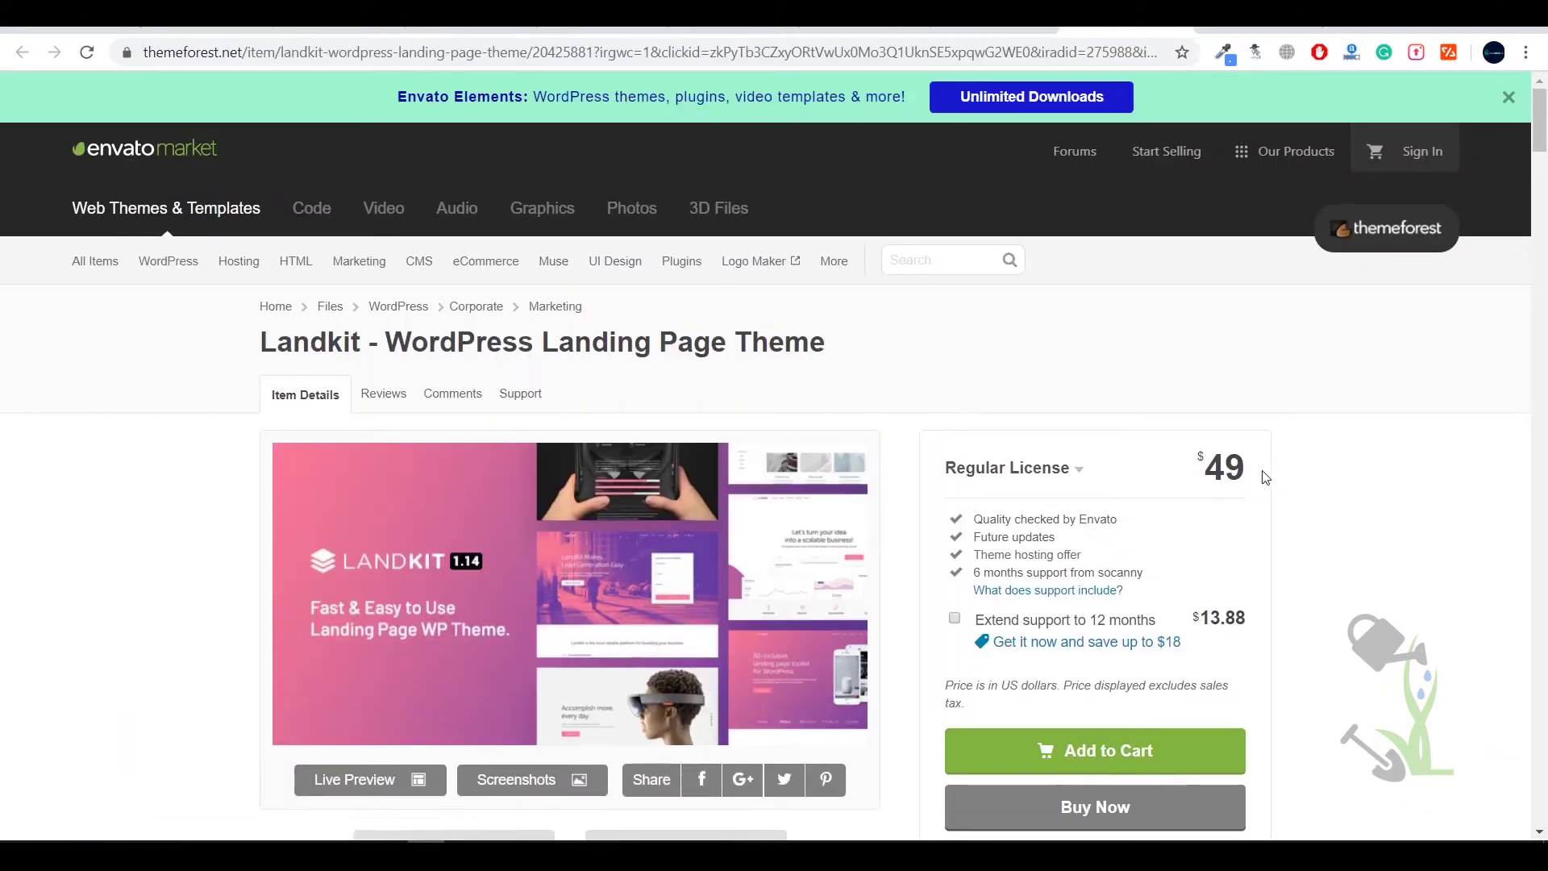
left_click_drag(1262, 477, 1148, 476)
left_click(1138, 450)
left_click_drag(1260, 470, 1200, 470)
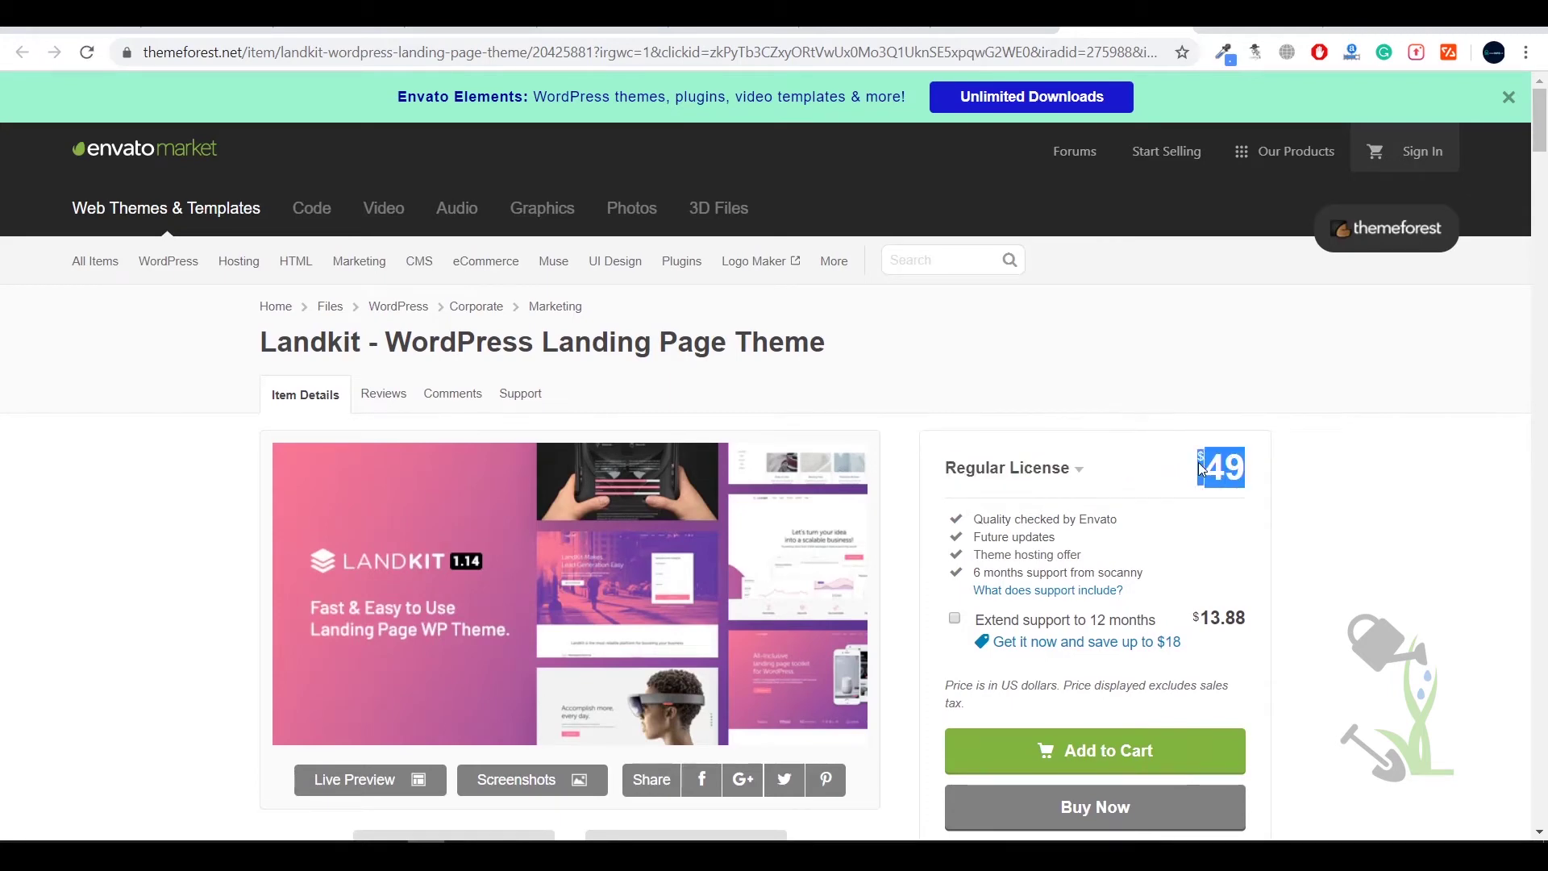
left_click(1201, 470)
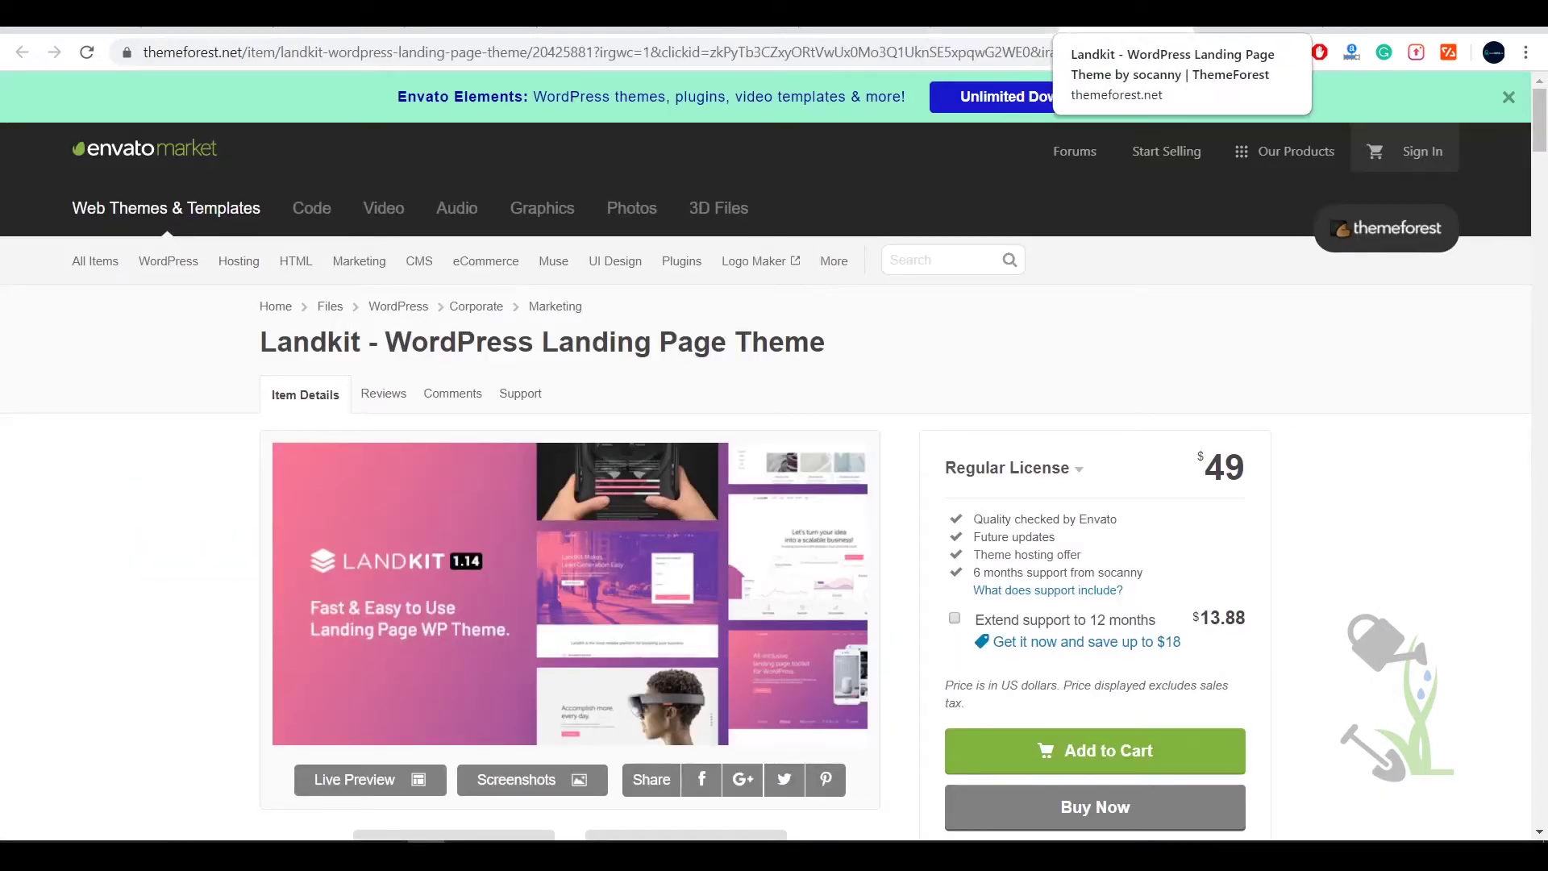
Step: Cycle through the browser tabs and return to the WordPress admin dashboard
key("ctrl+Tab")
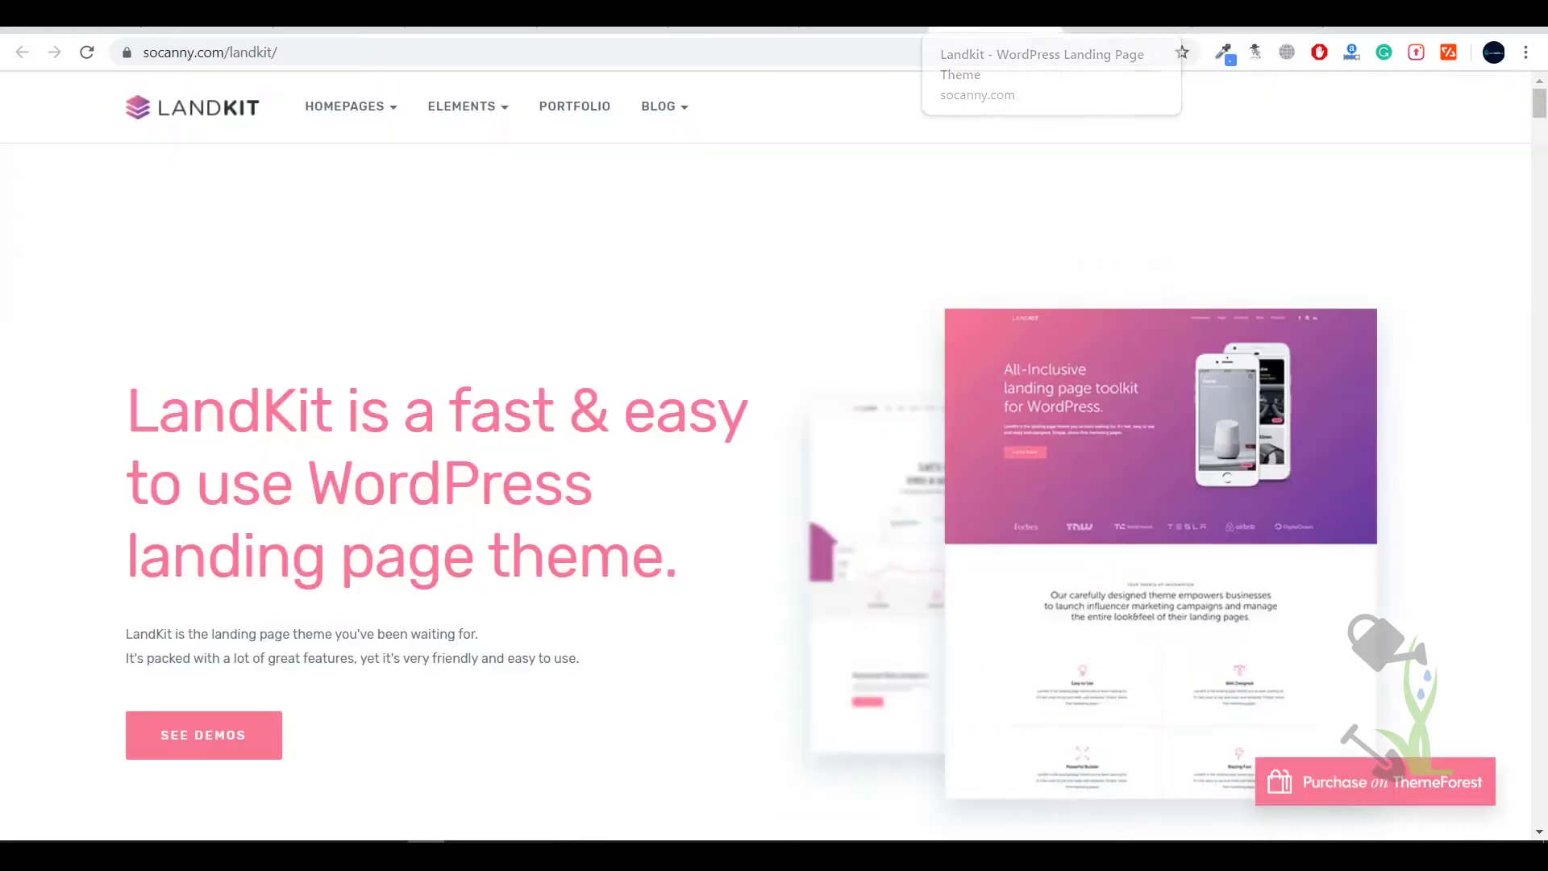
key("ctrl+Tab")
left_click(1000, 30)
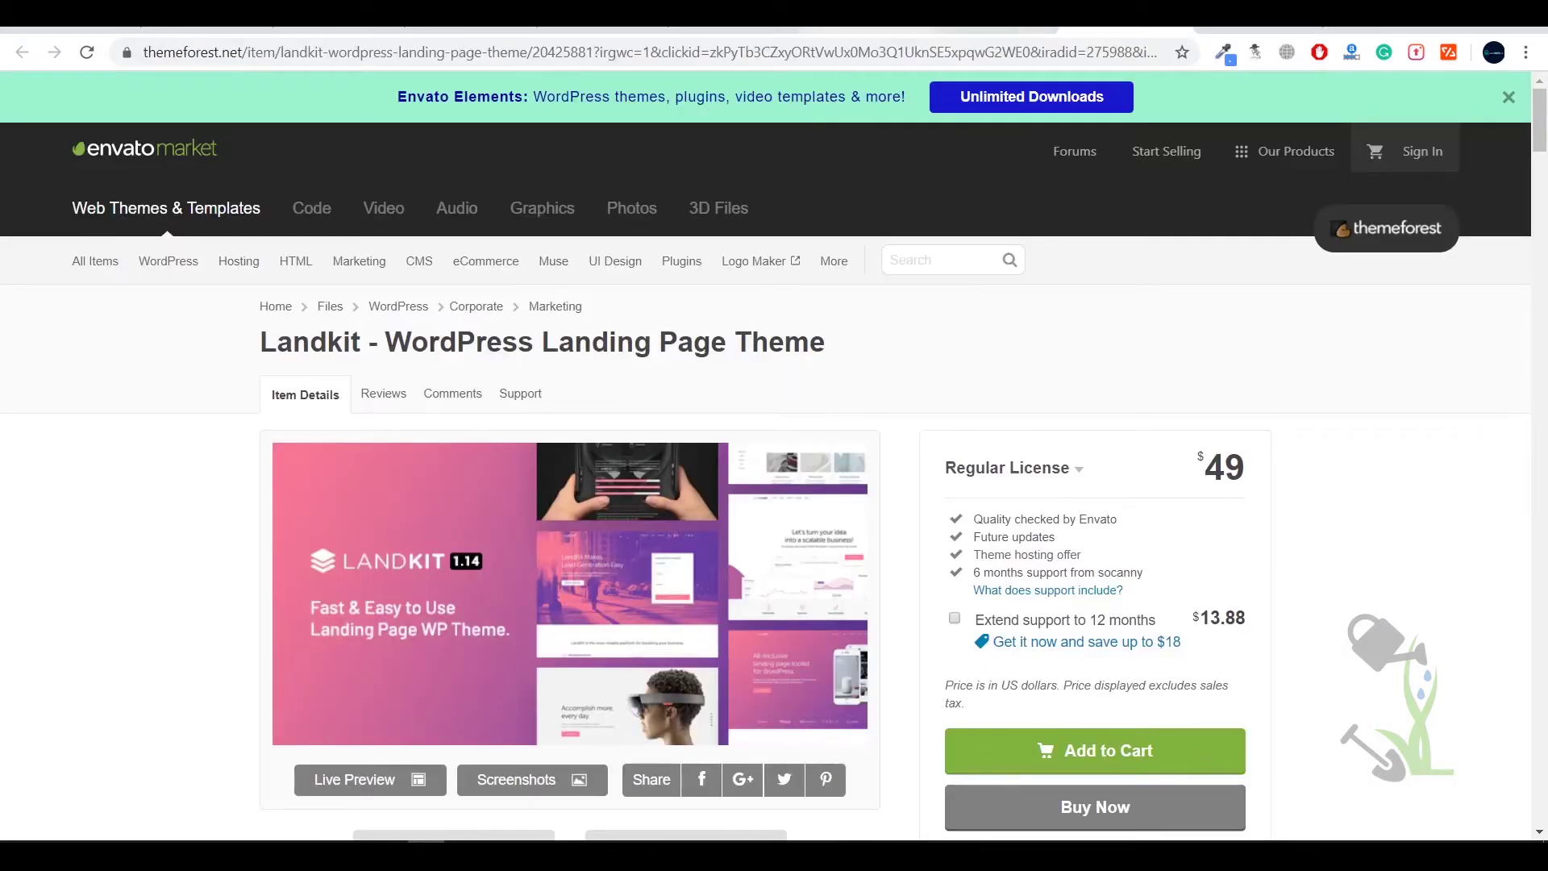
left_click(843, 29)
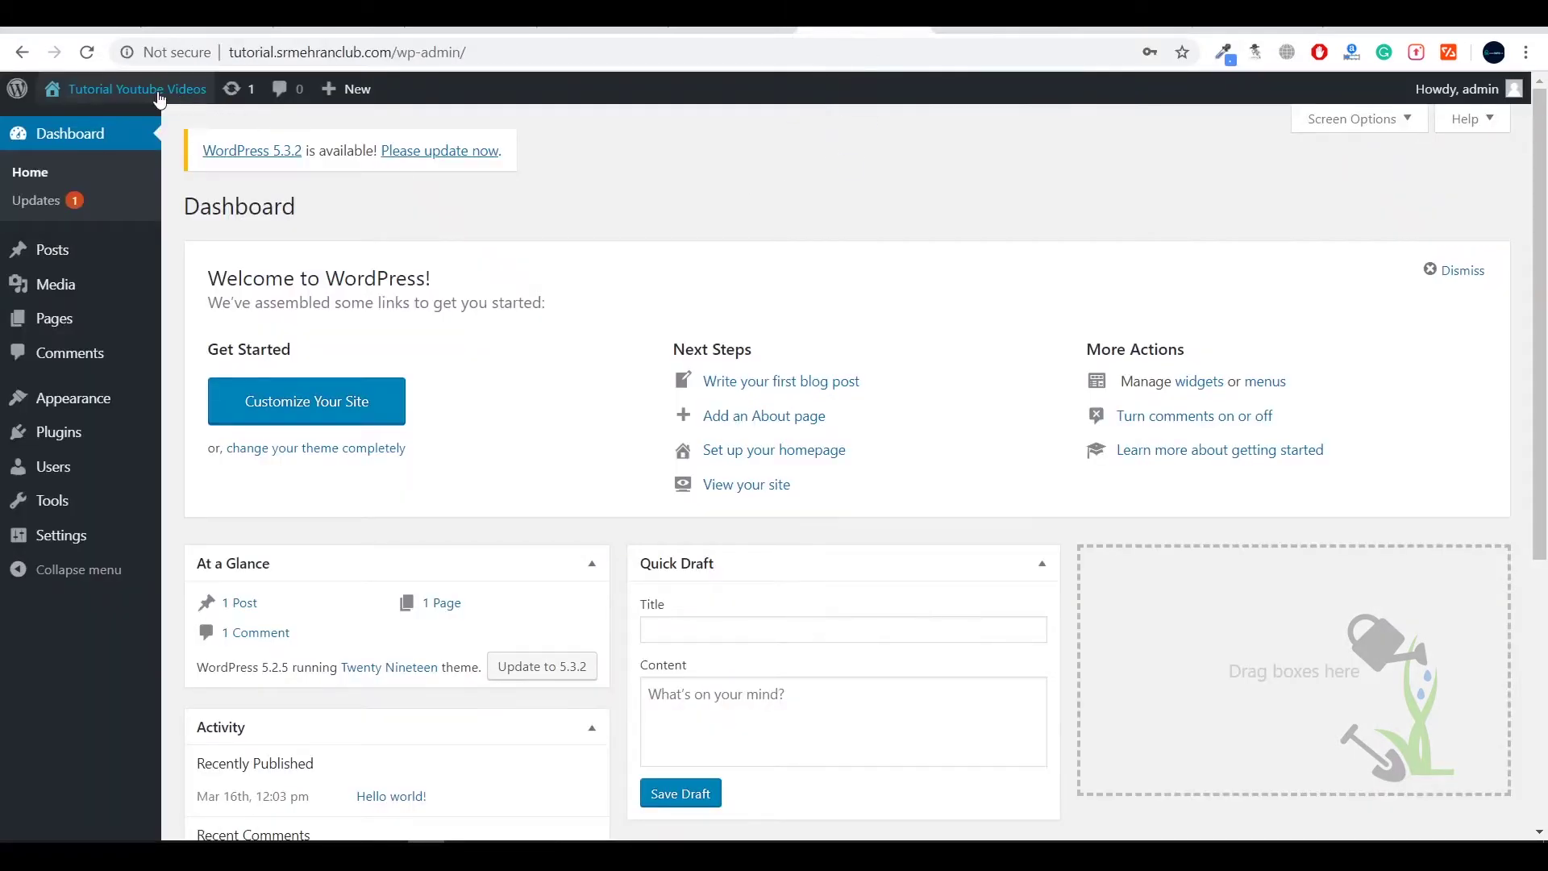
mouse_move(121, 88)
middle_click(139, 121)
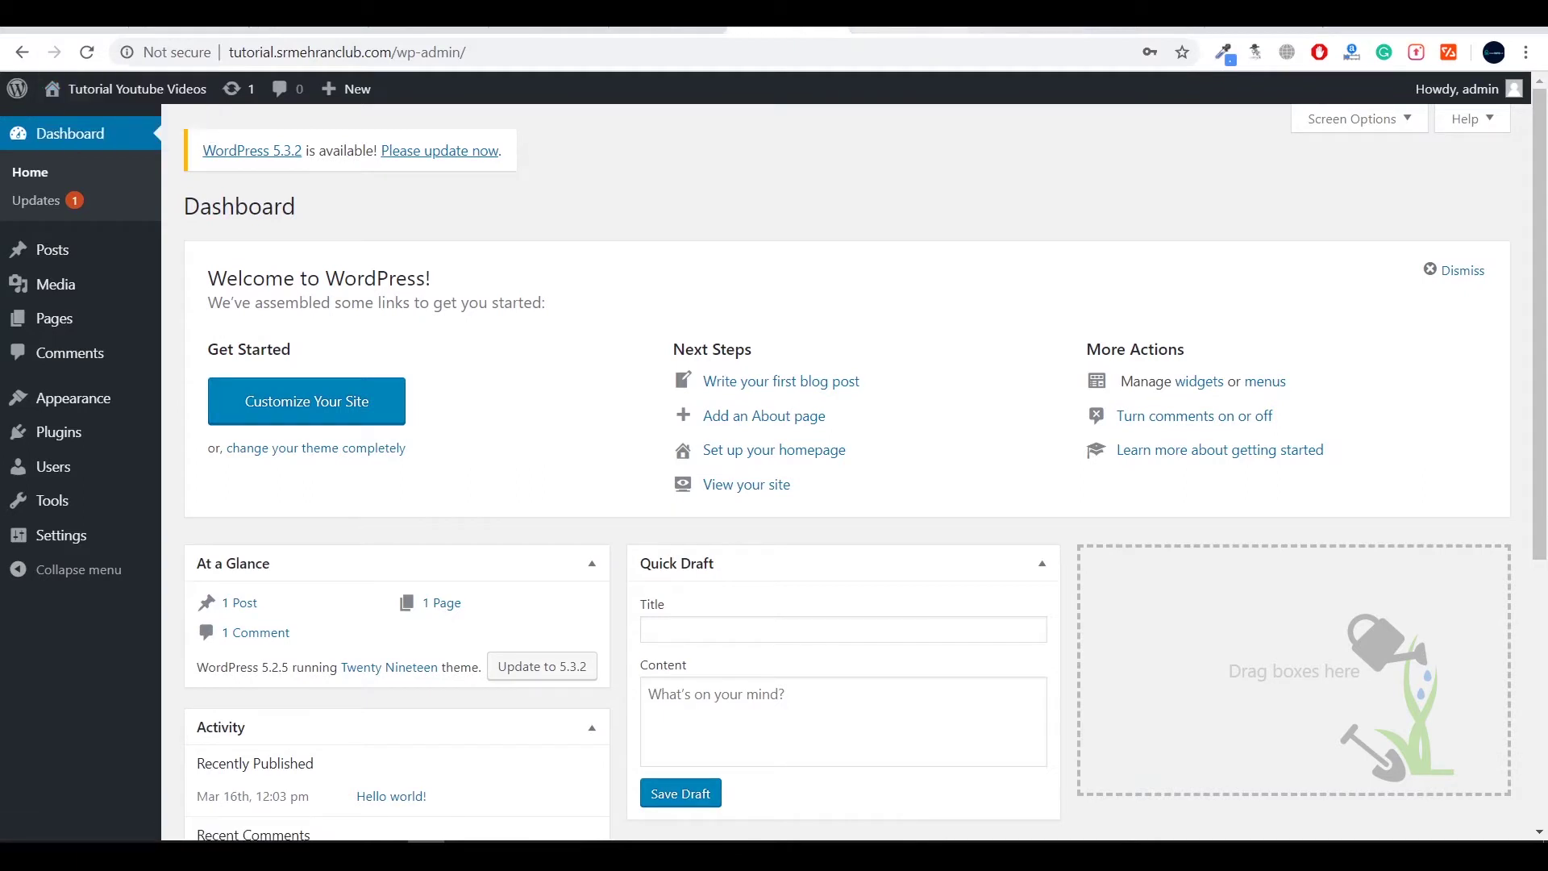
left_click(927, 30)
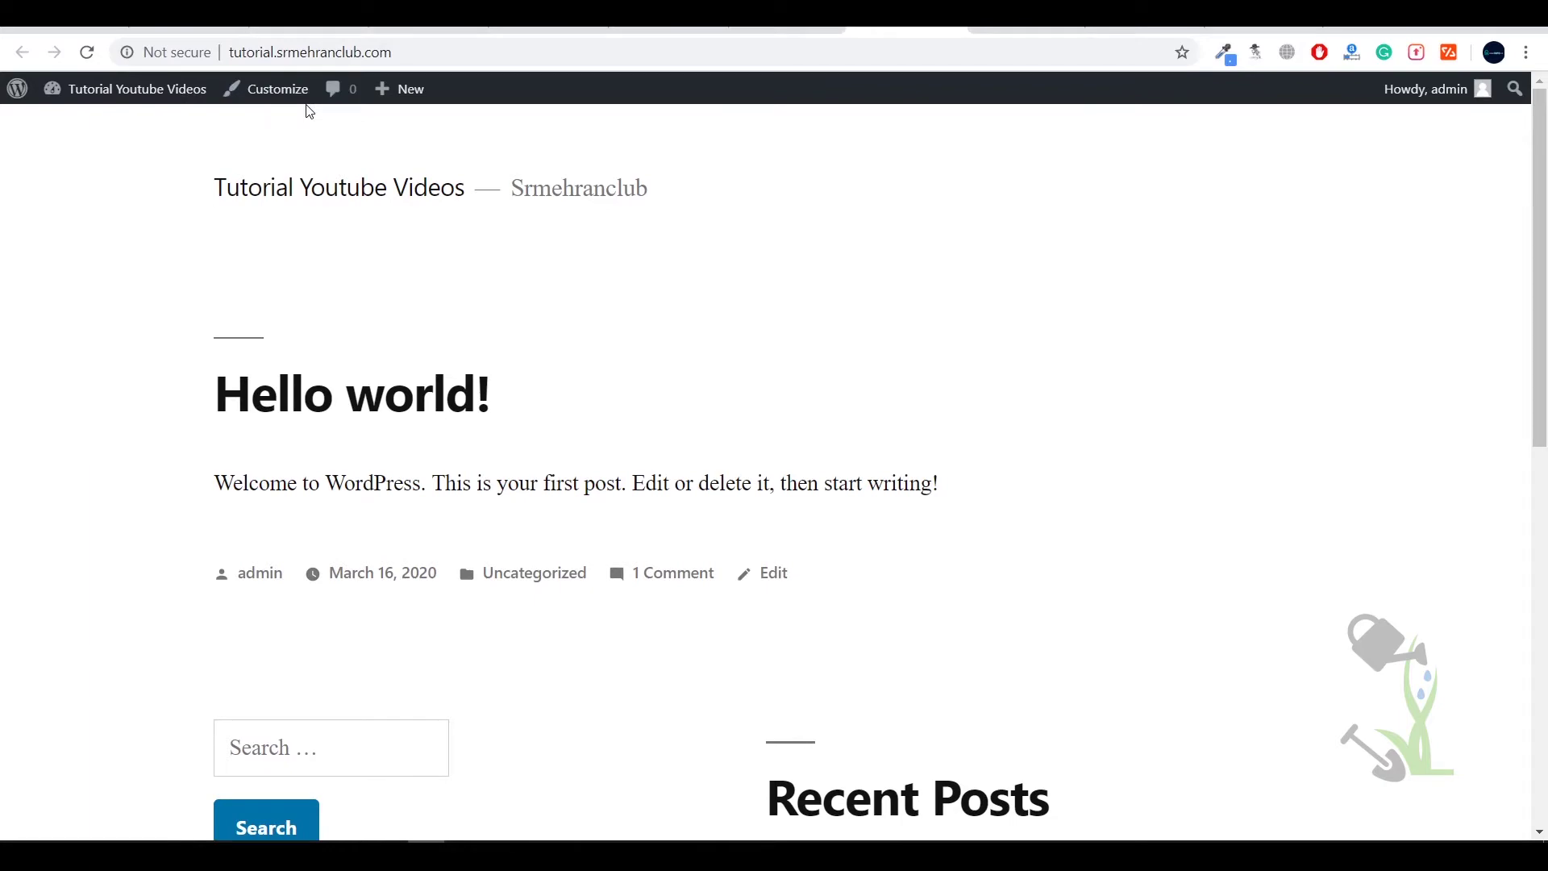
scroll(664, 384, "down", 6)
scroll(666, 386, "up", 6)
left_click(542, 54)
left_click(615, 58)
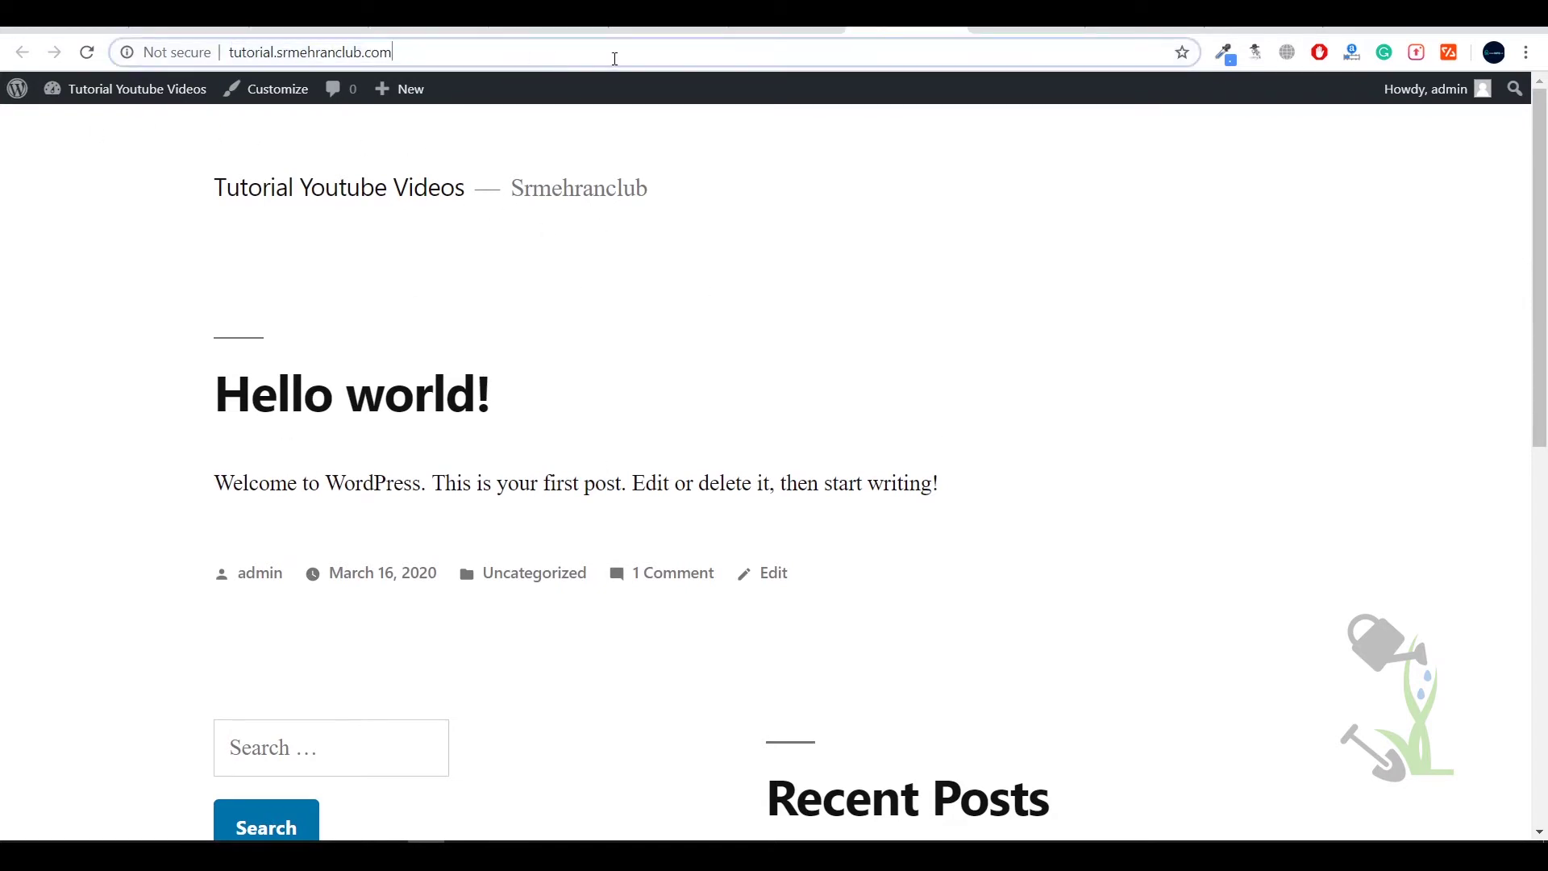
type("/wp")
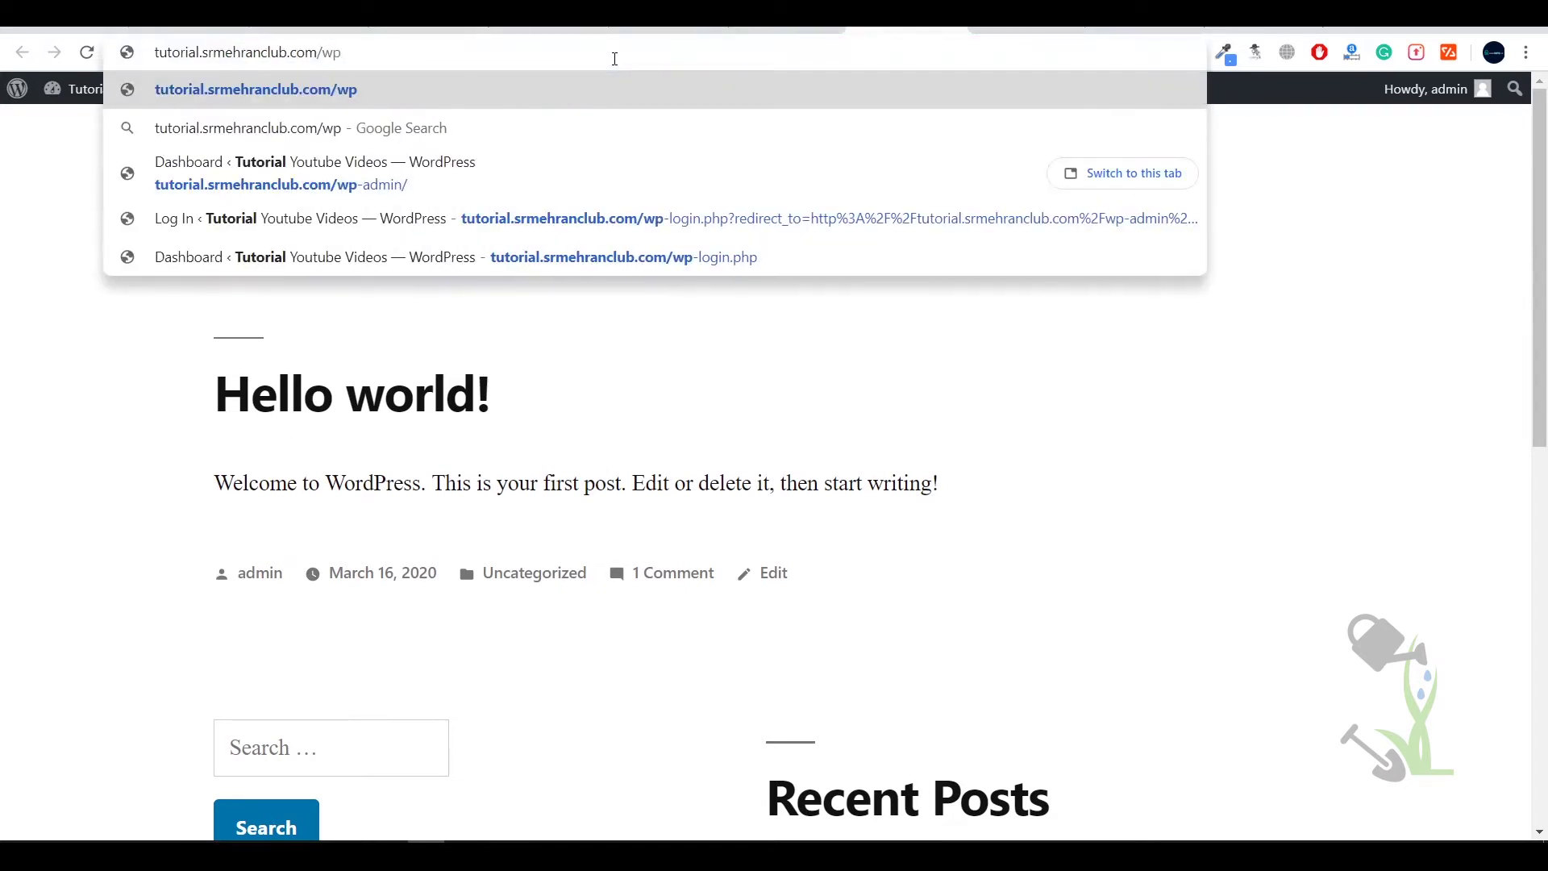
key("Down")
key("Down")
key("Return")
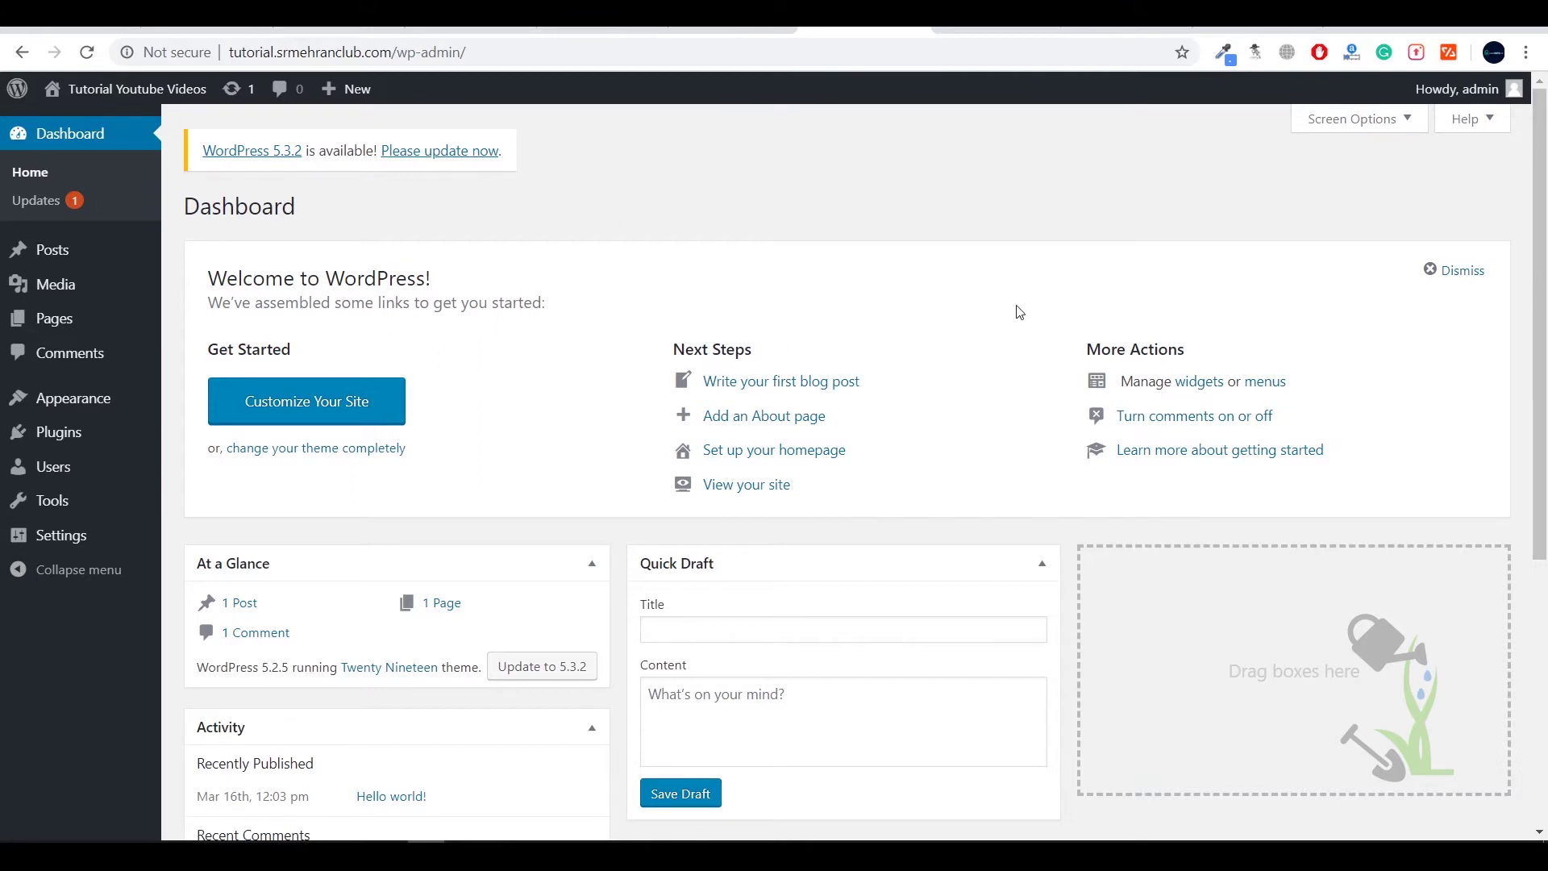
left_click(1335, 853)
mouse_move(105, 545)
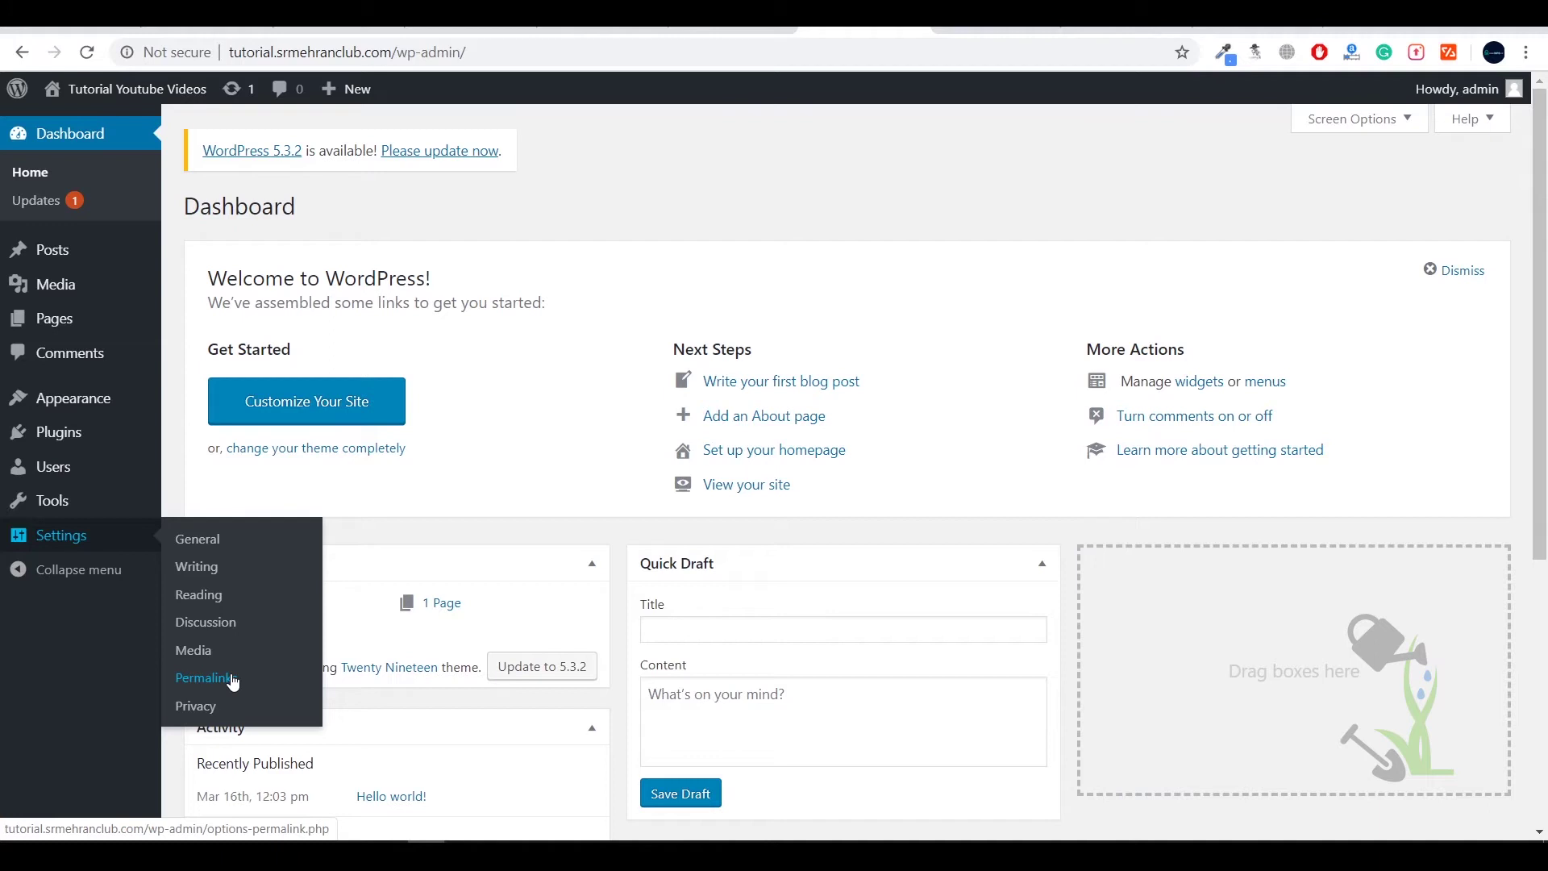
Step: Open Settings > Permalinks, where the Plain link structure is still selected
left_click(231, 679)
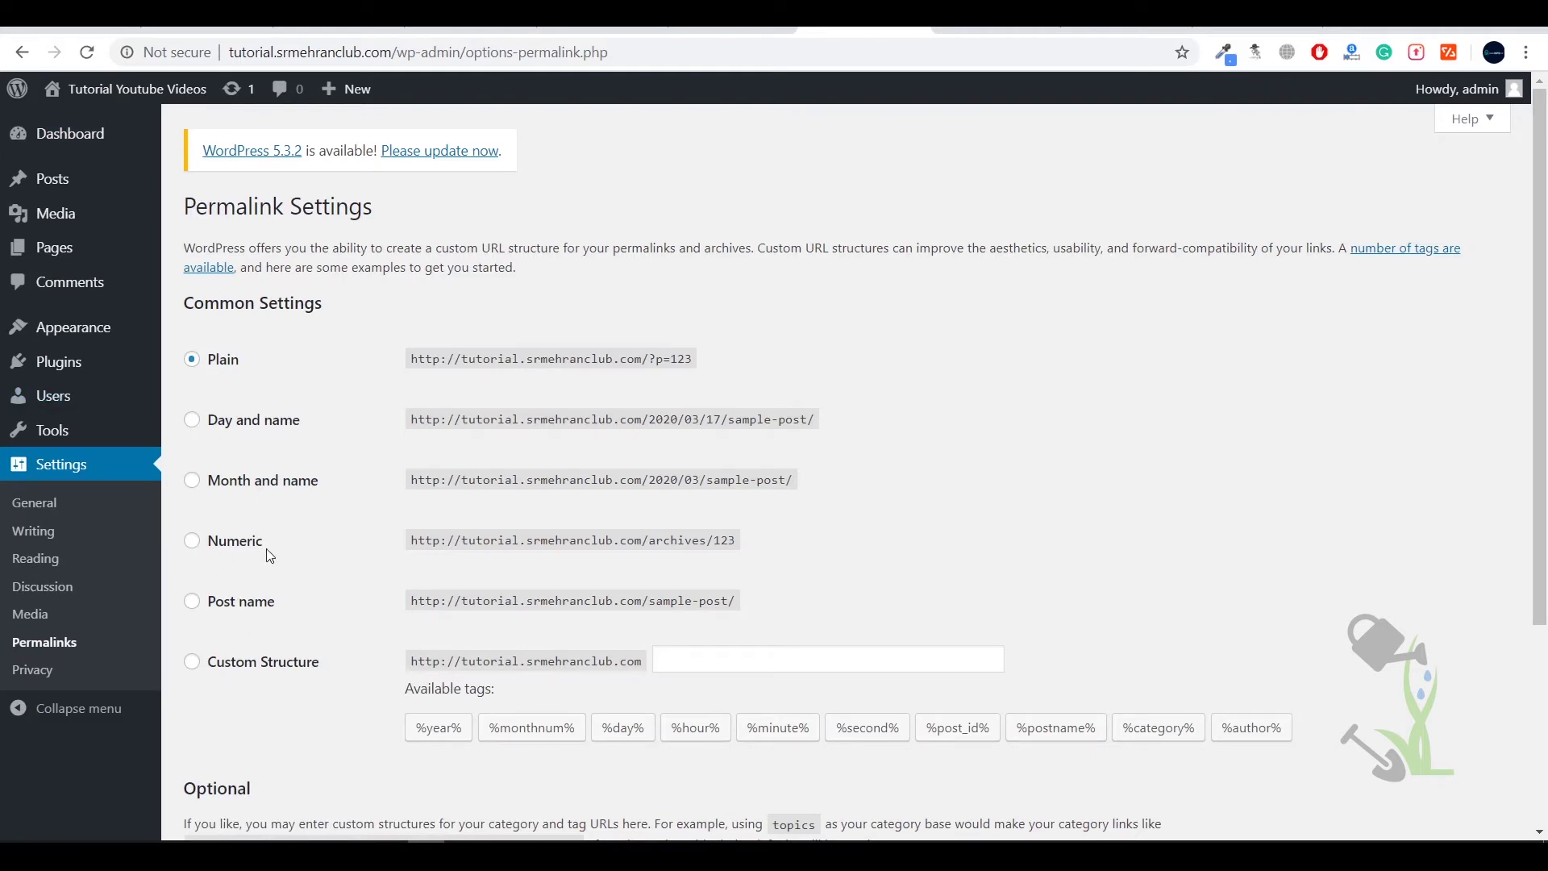
mouse_move(37, 441)
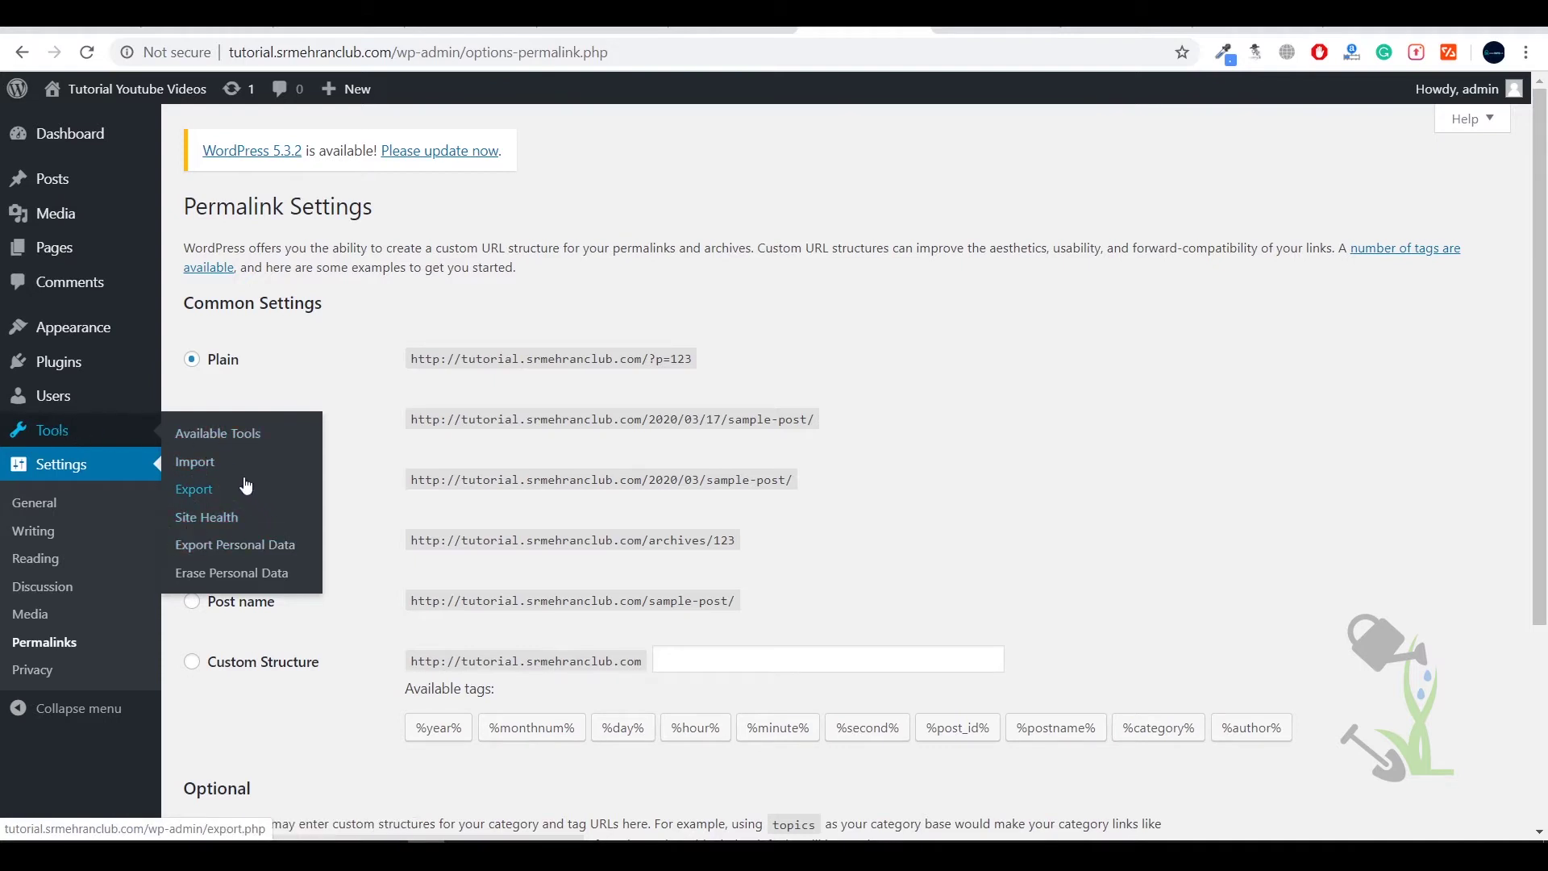
mouse_move(125, 393)
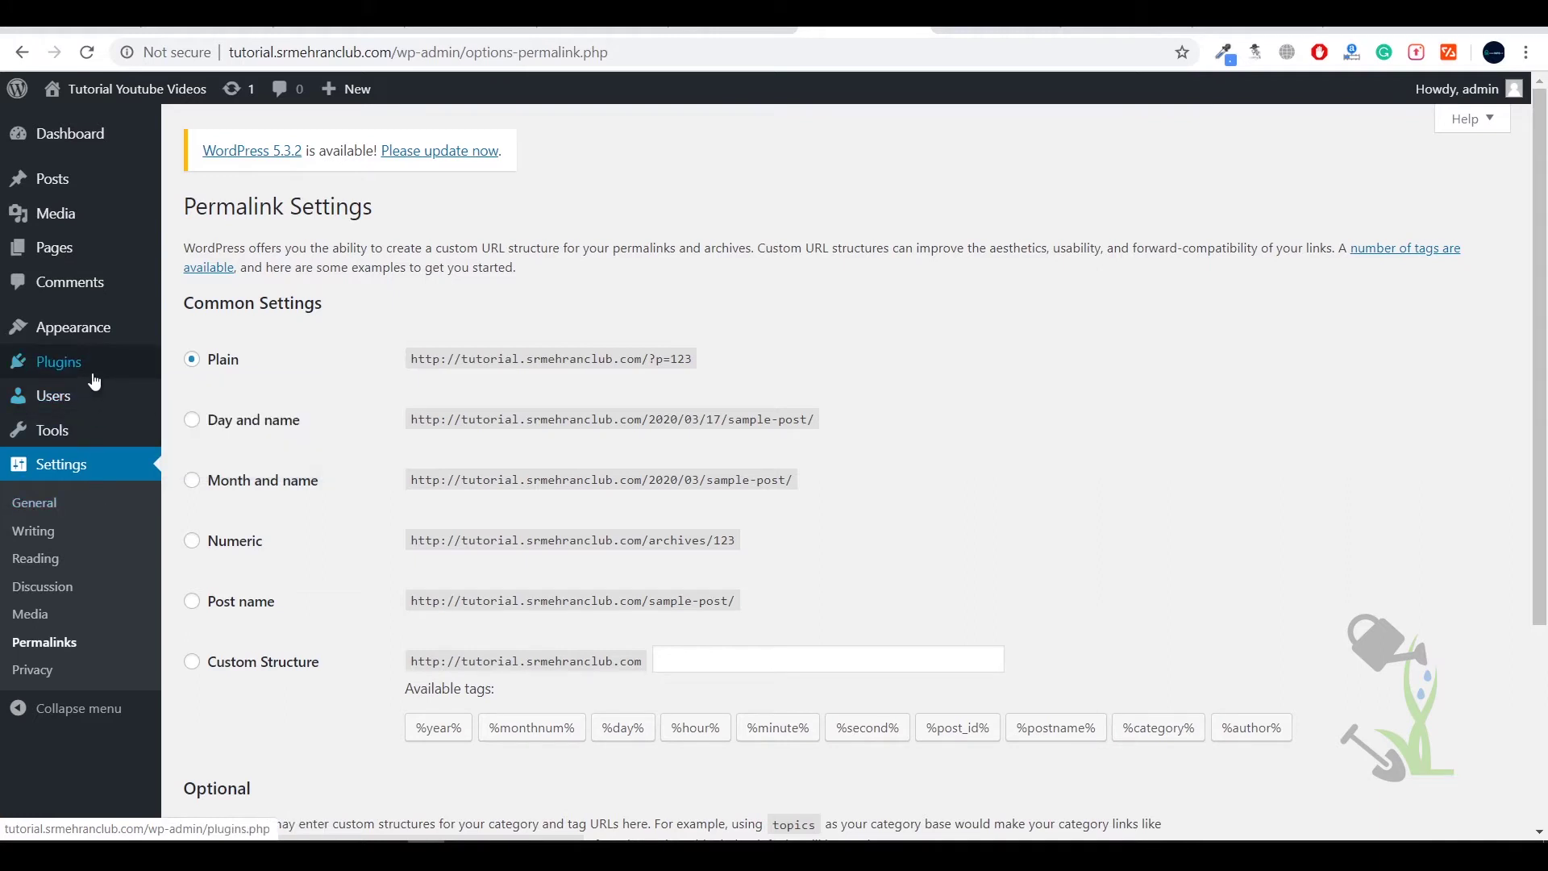
mouse_move(100, 368)
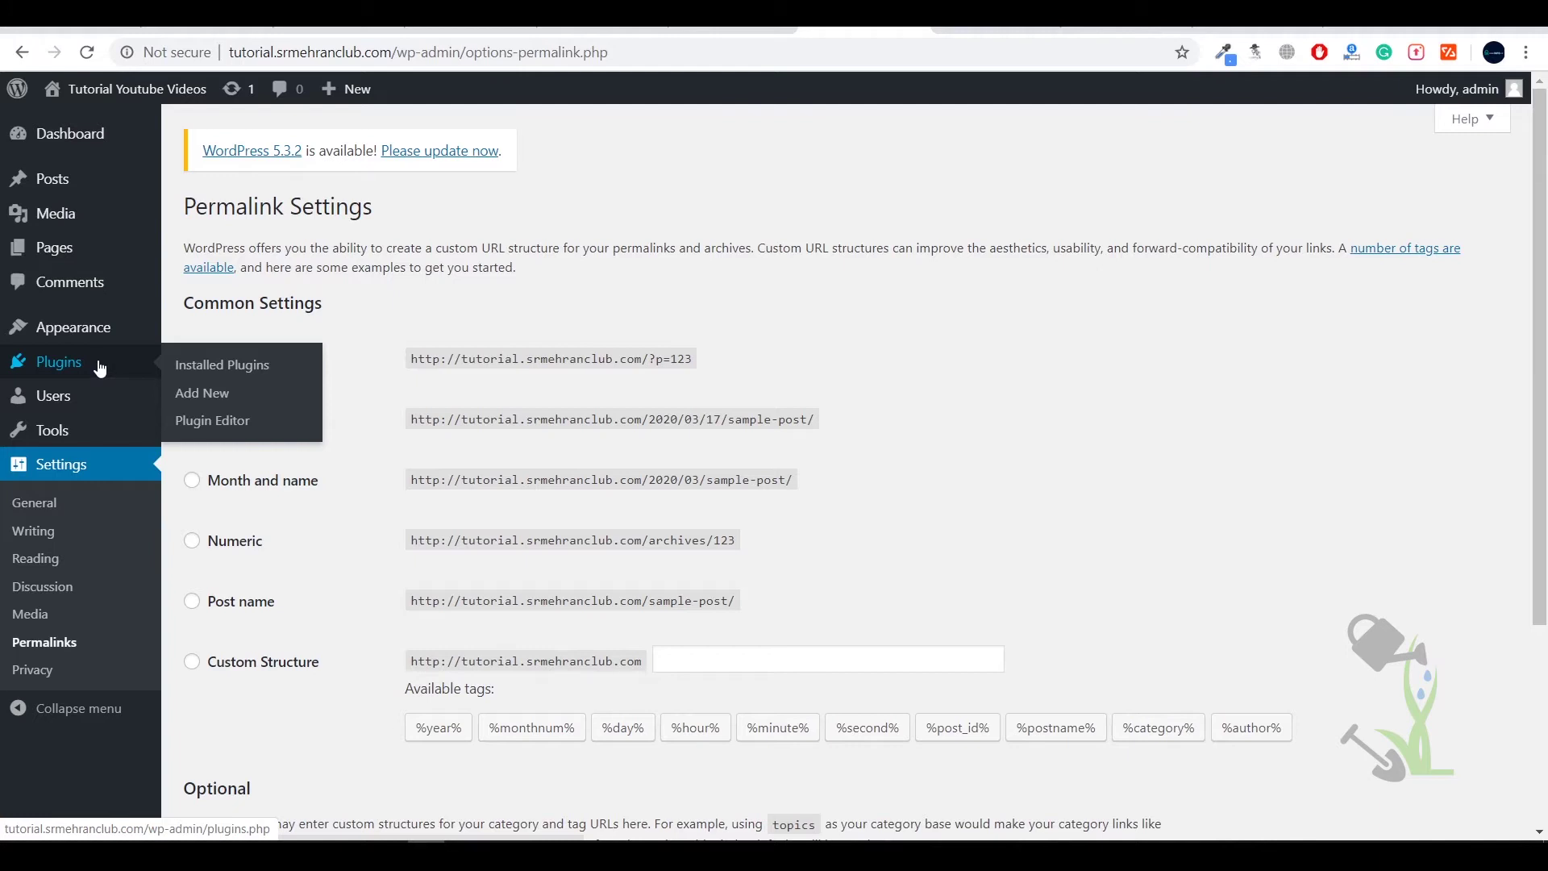
mouse_move(126, 321)
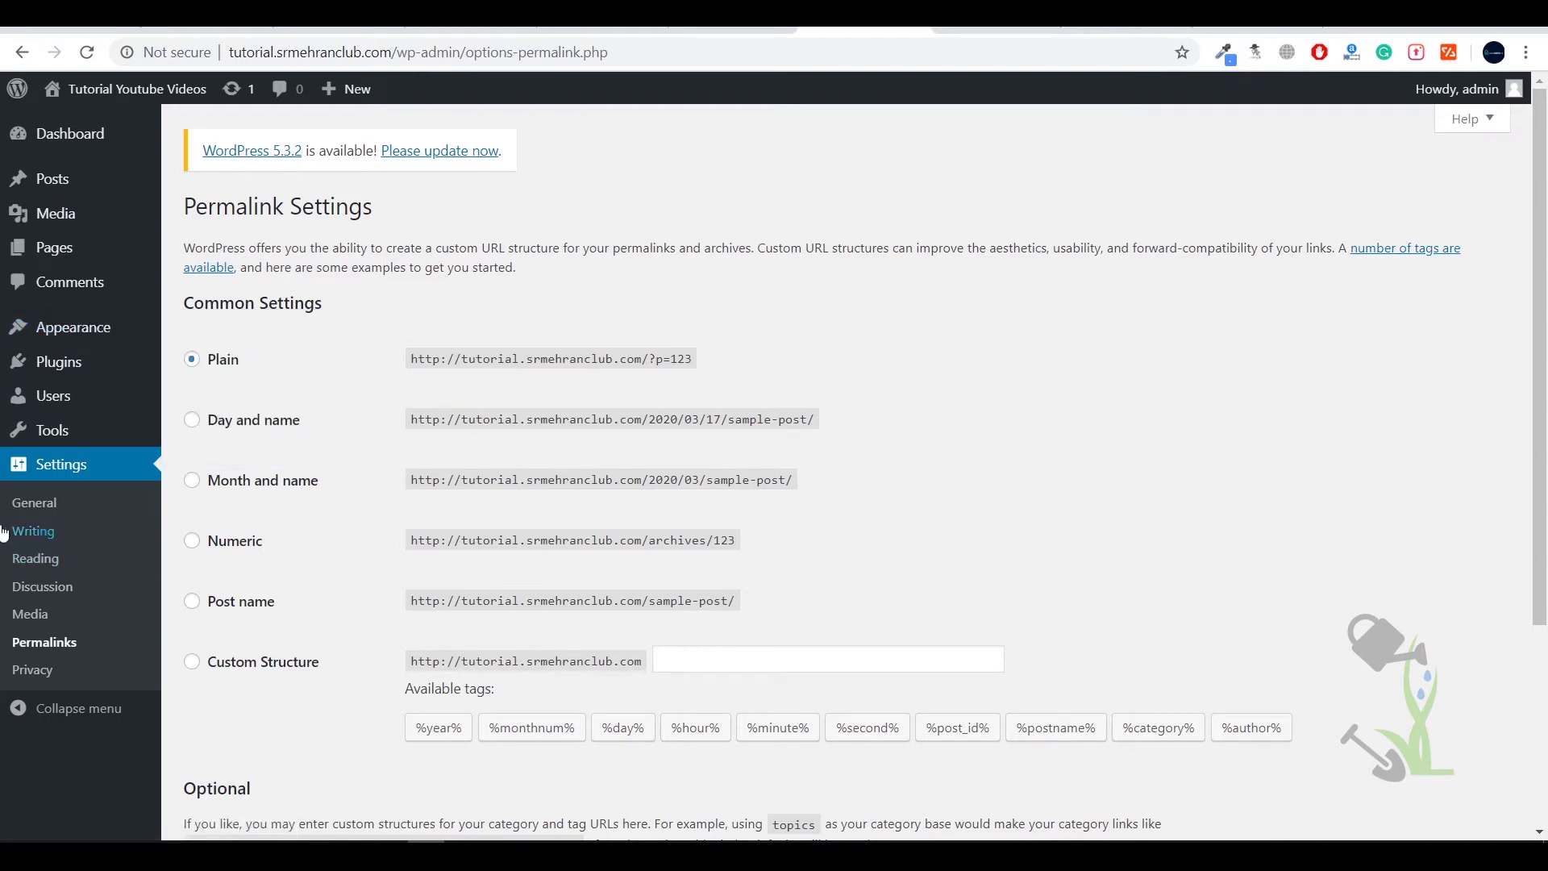
Step: Go to Appearance > Themes and start adding a new theme
left_click(55, 149)
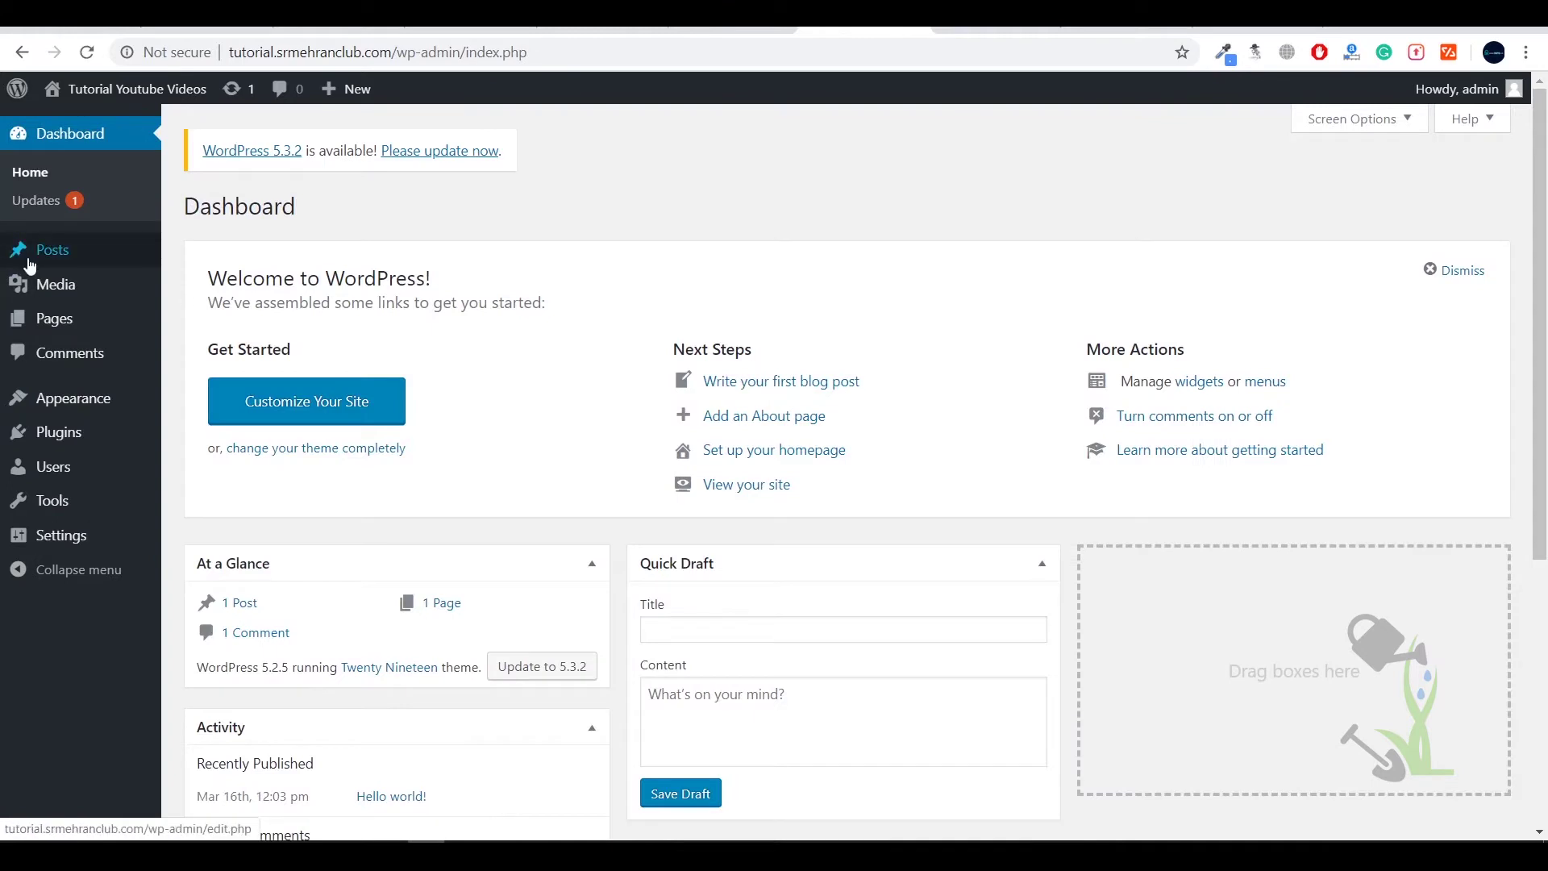
mouse_move(48, 400)
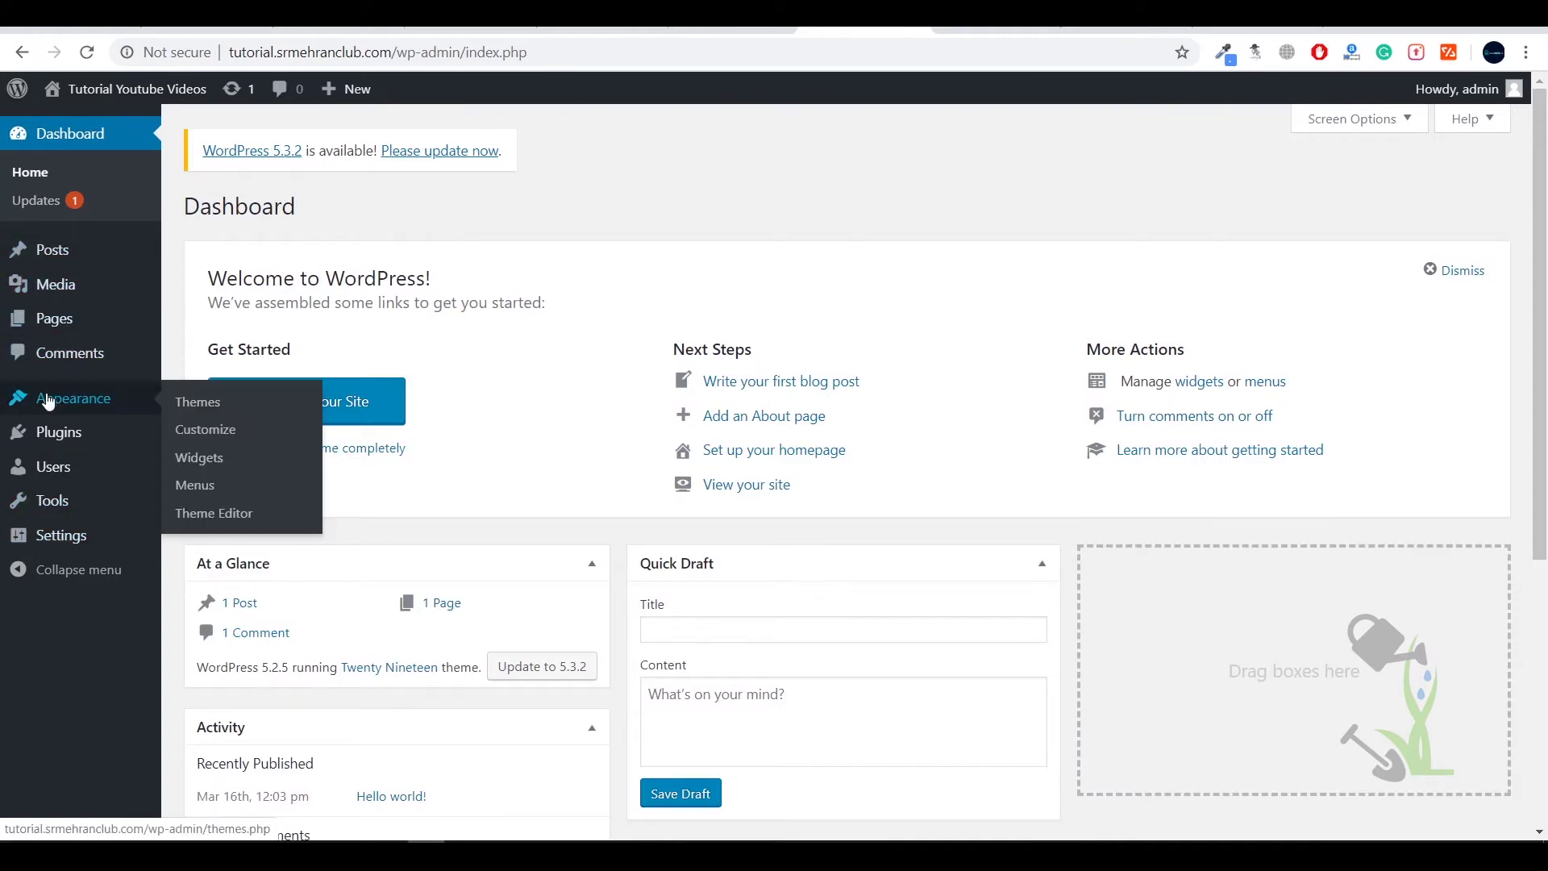
left_click(238, 401)
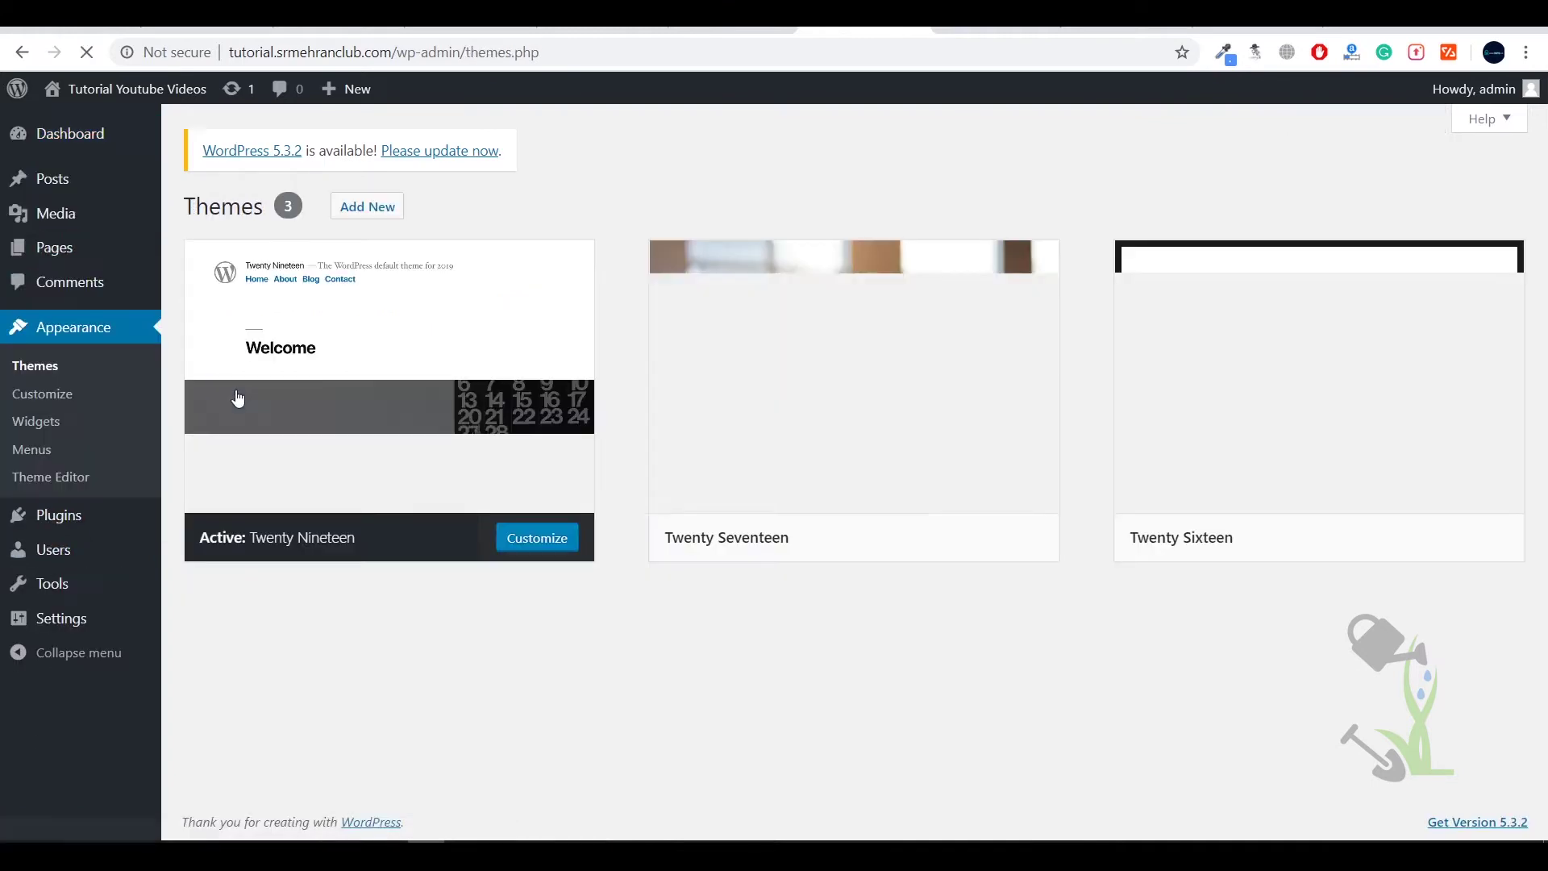
left_click(367, 206)
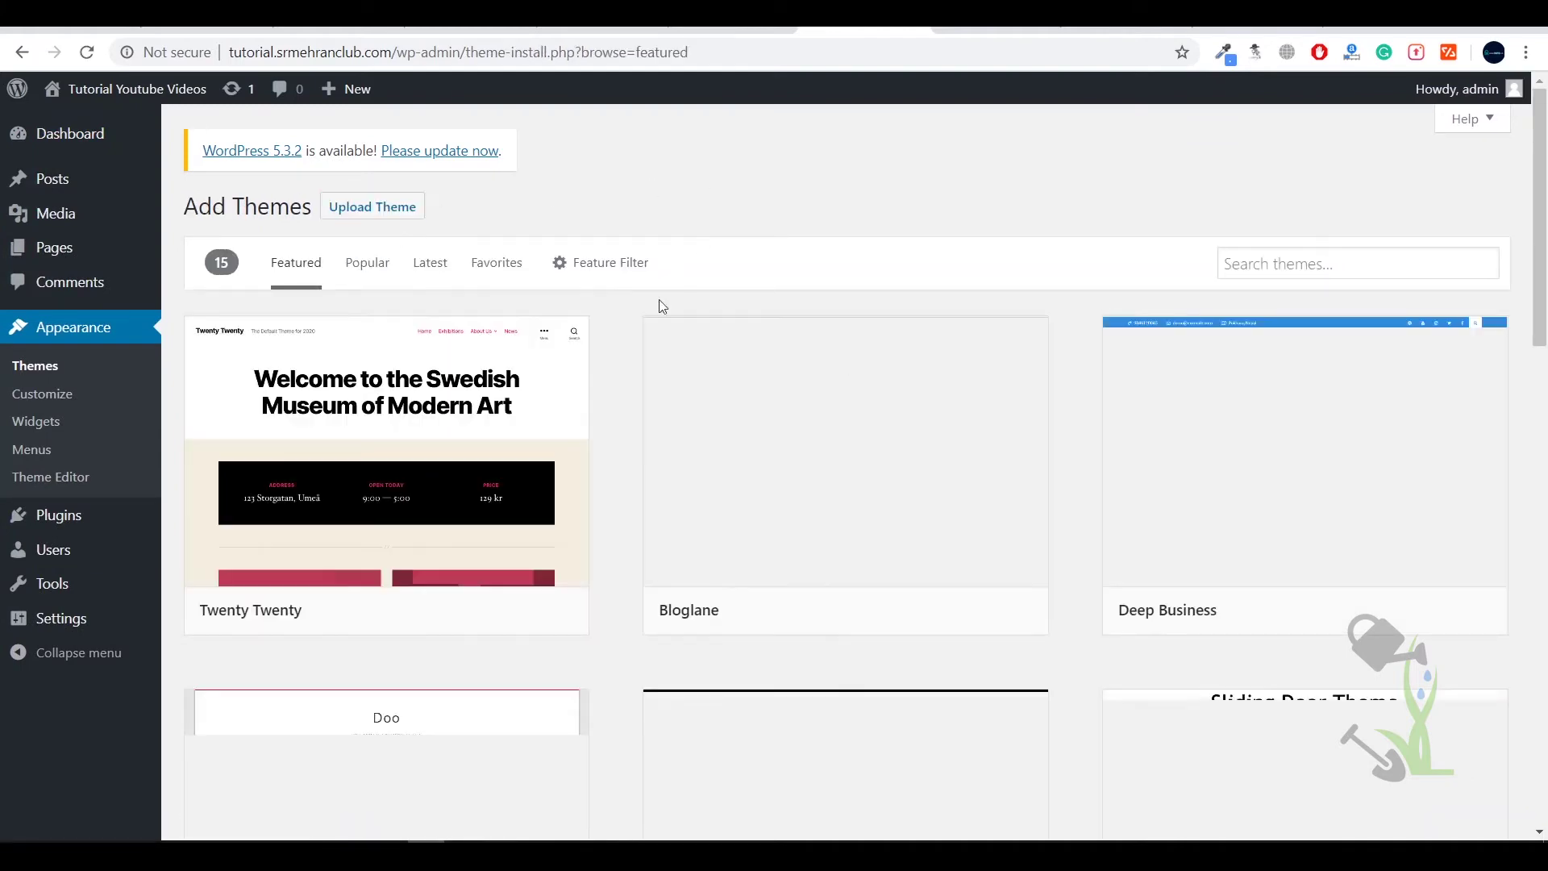
Step: Browse the Featured themes such as Twenty Twenty, Bloglane and Deep Business
scroll(647, 340, "down", 6)
scroll(623, 328, "up", 6)
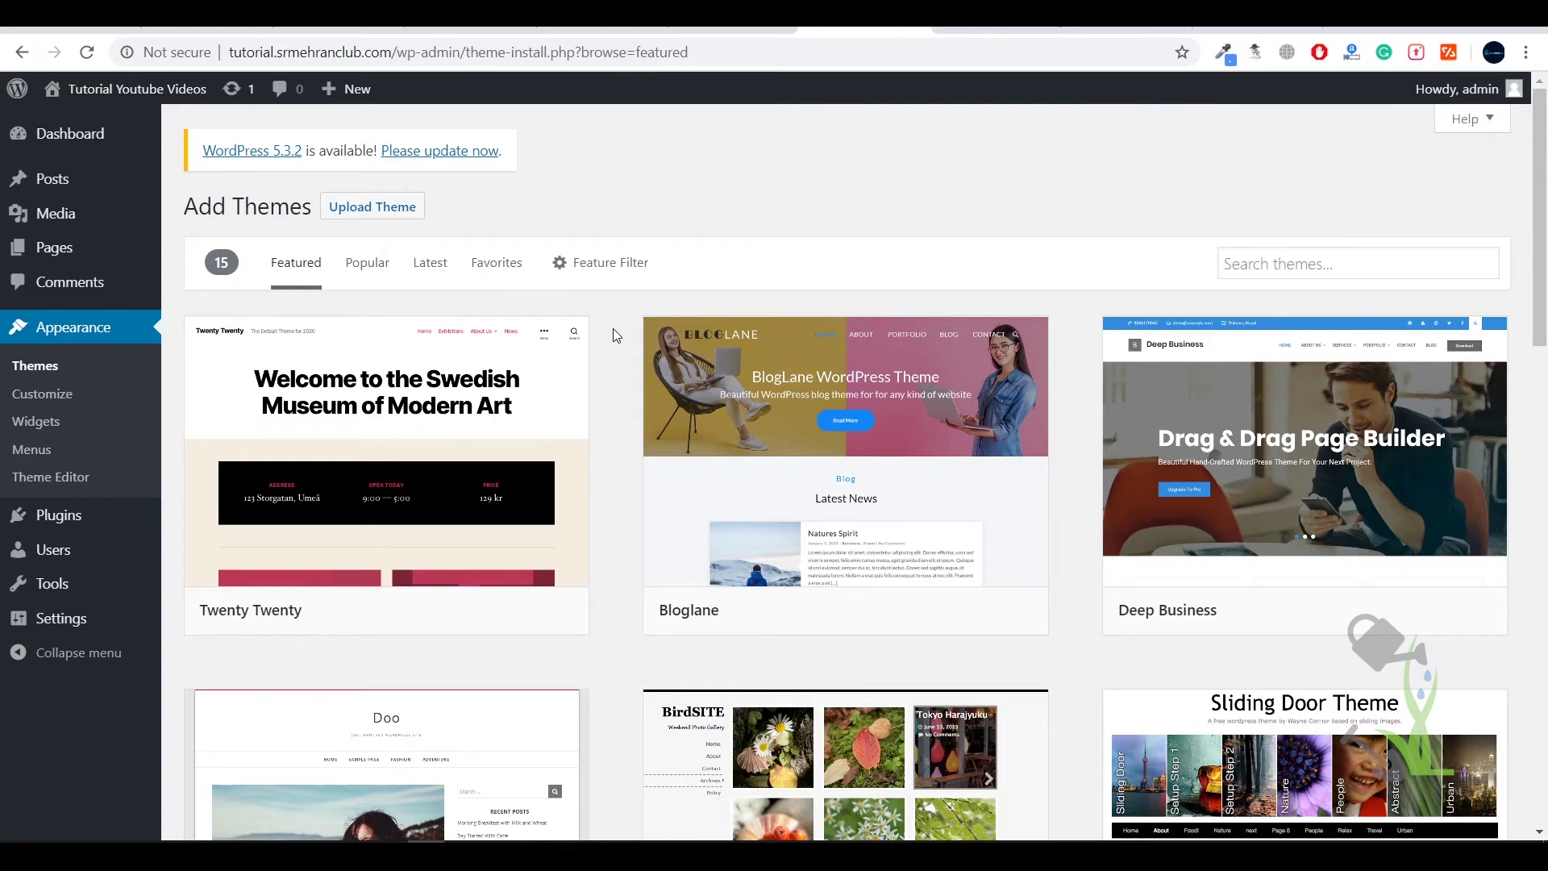
mouse_move(568, 319)
Step: Upload and install landkit-theme.1.1.3.zip from the Theme & Plugins folder
left_click(387, 206)
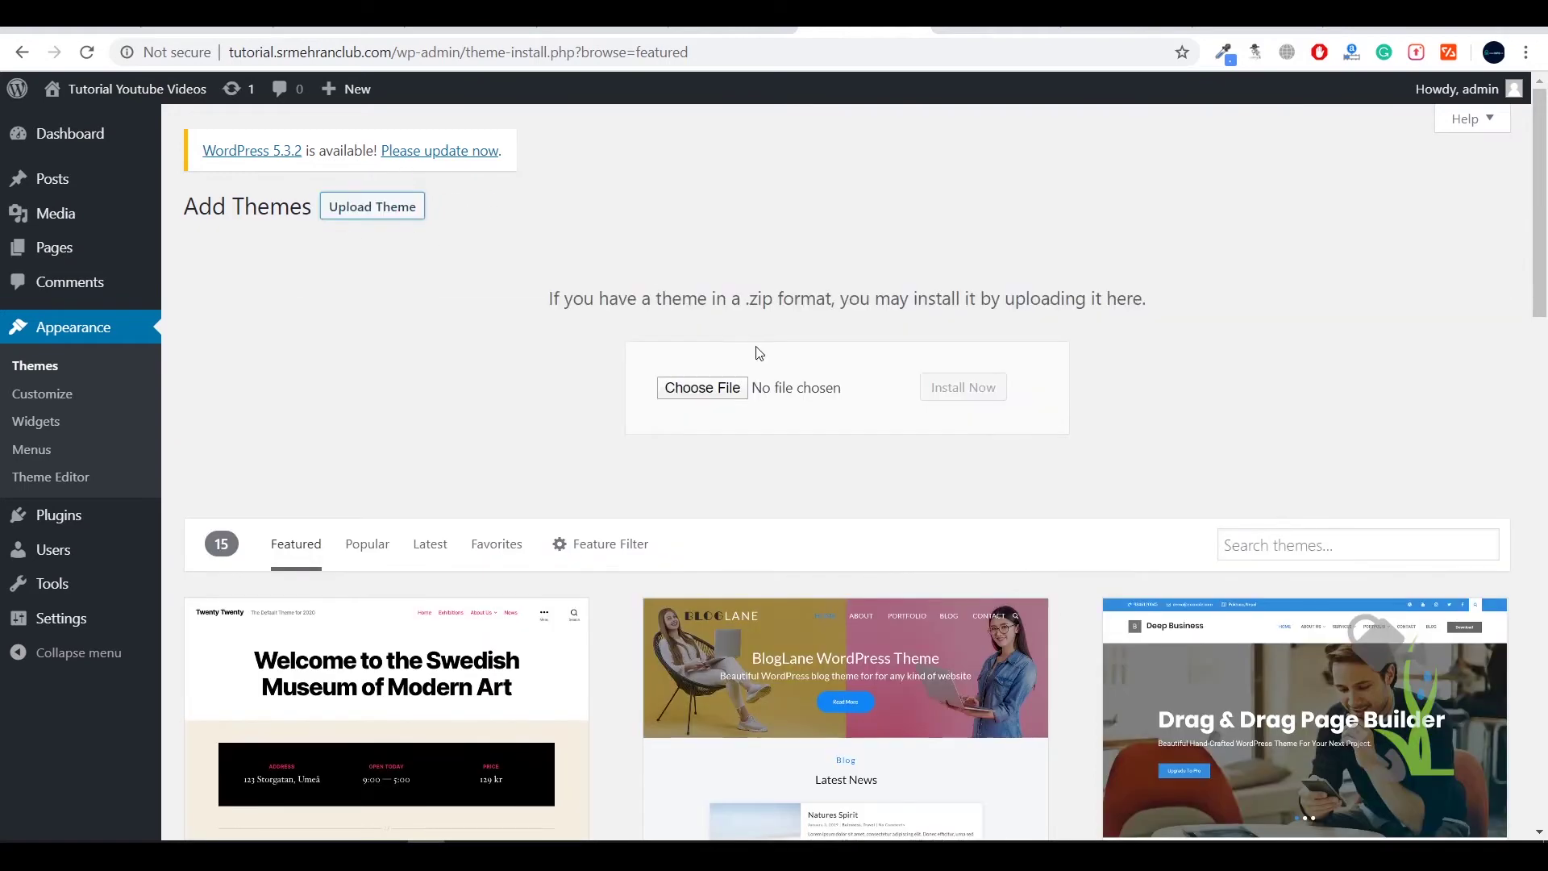
left_click(709, 388)
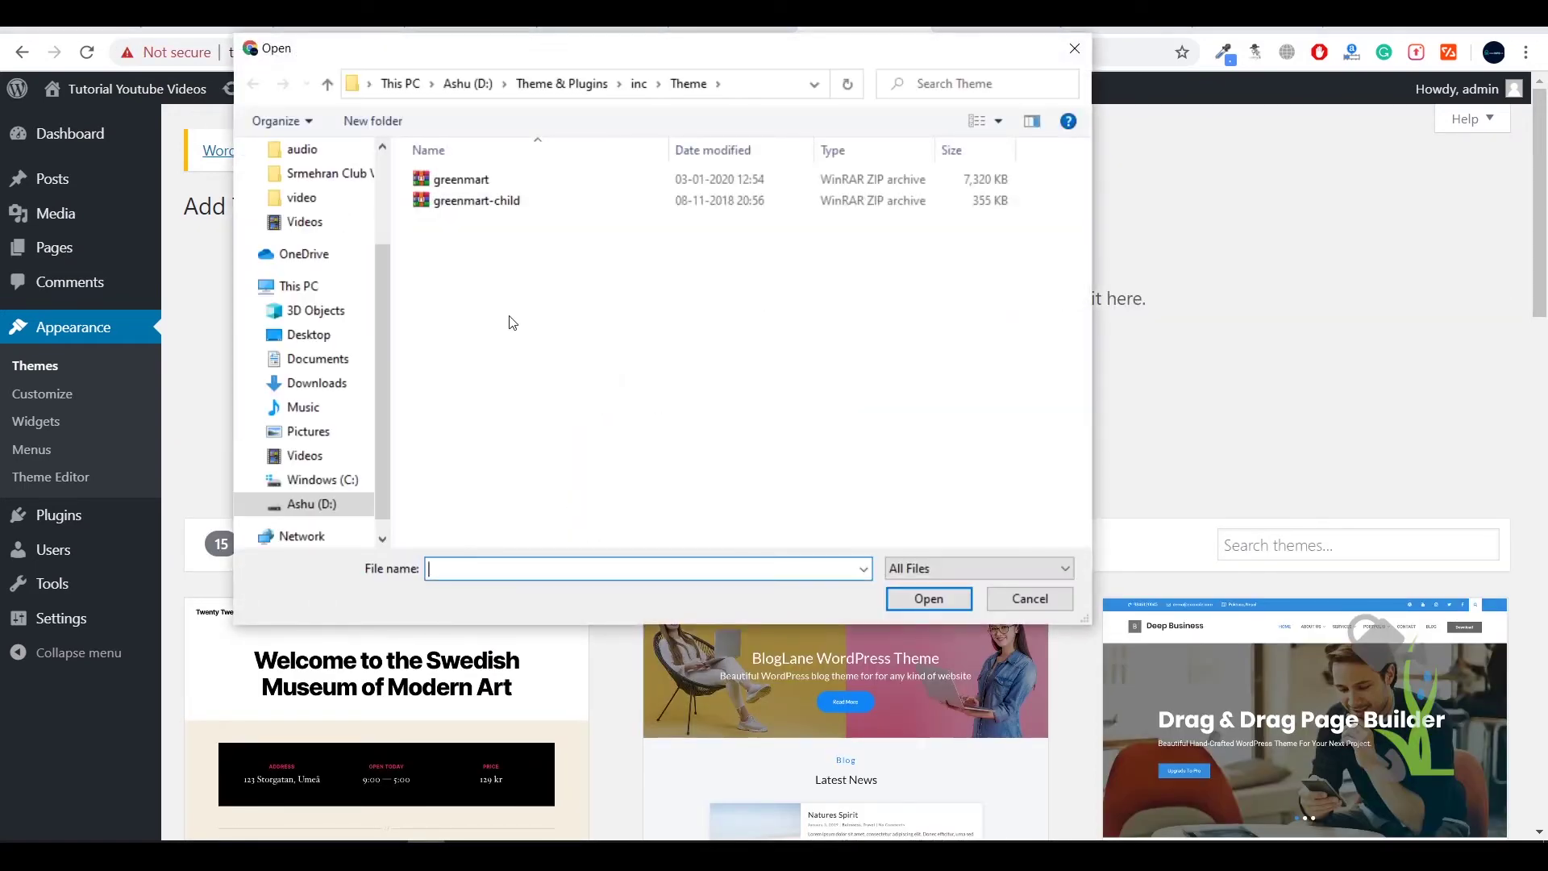
left_click(593, 84)
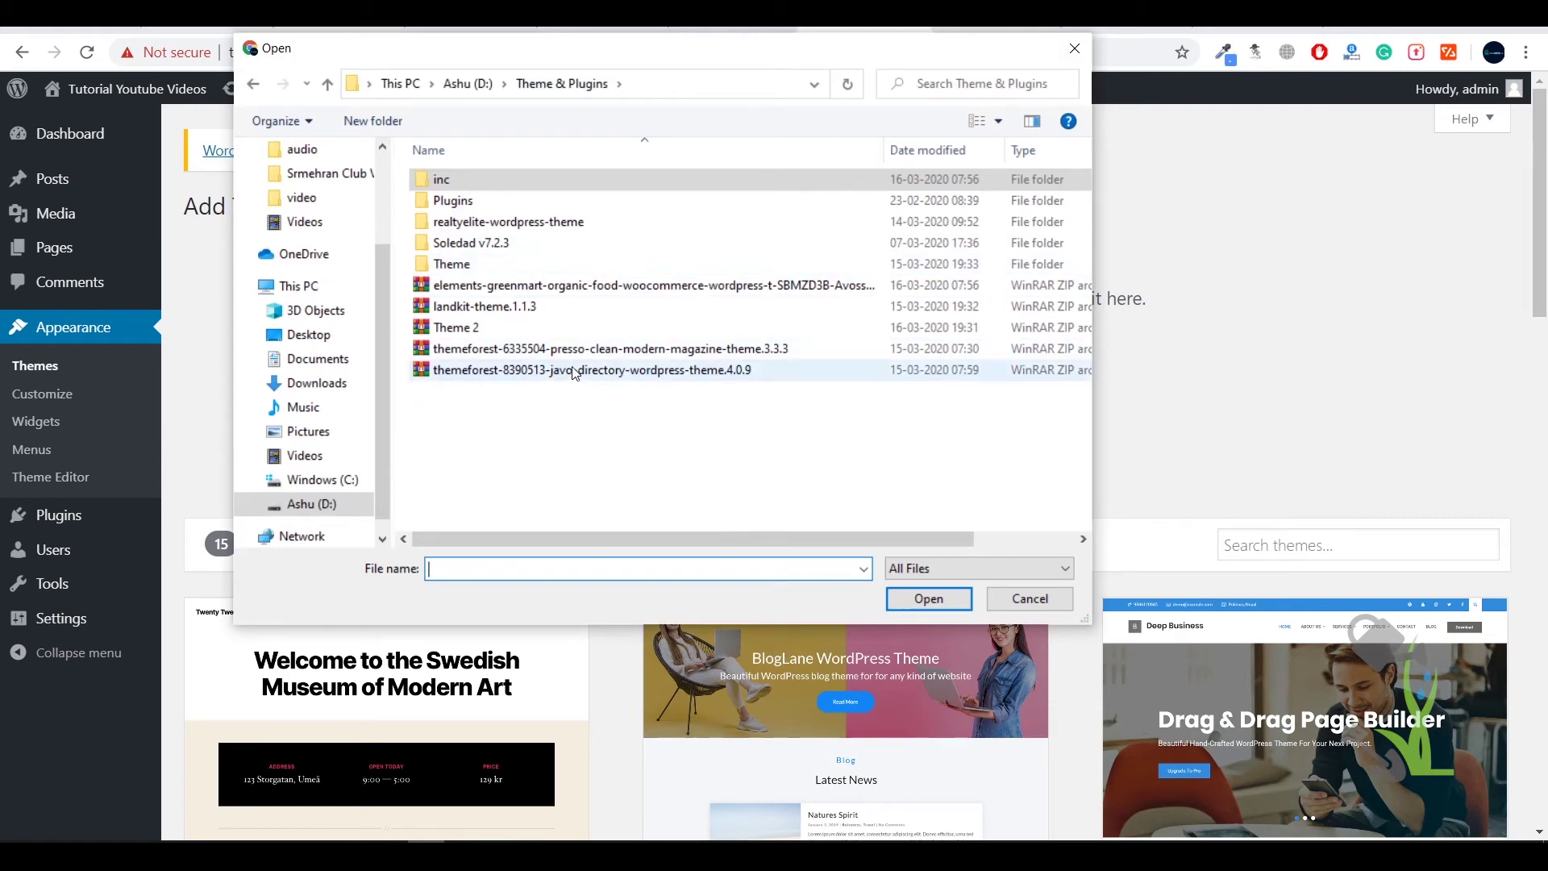
double_click(564, 307)
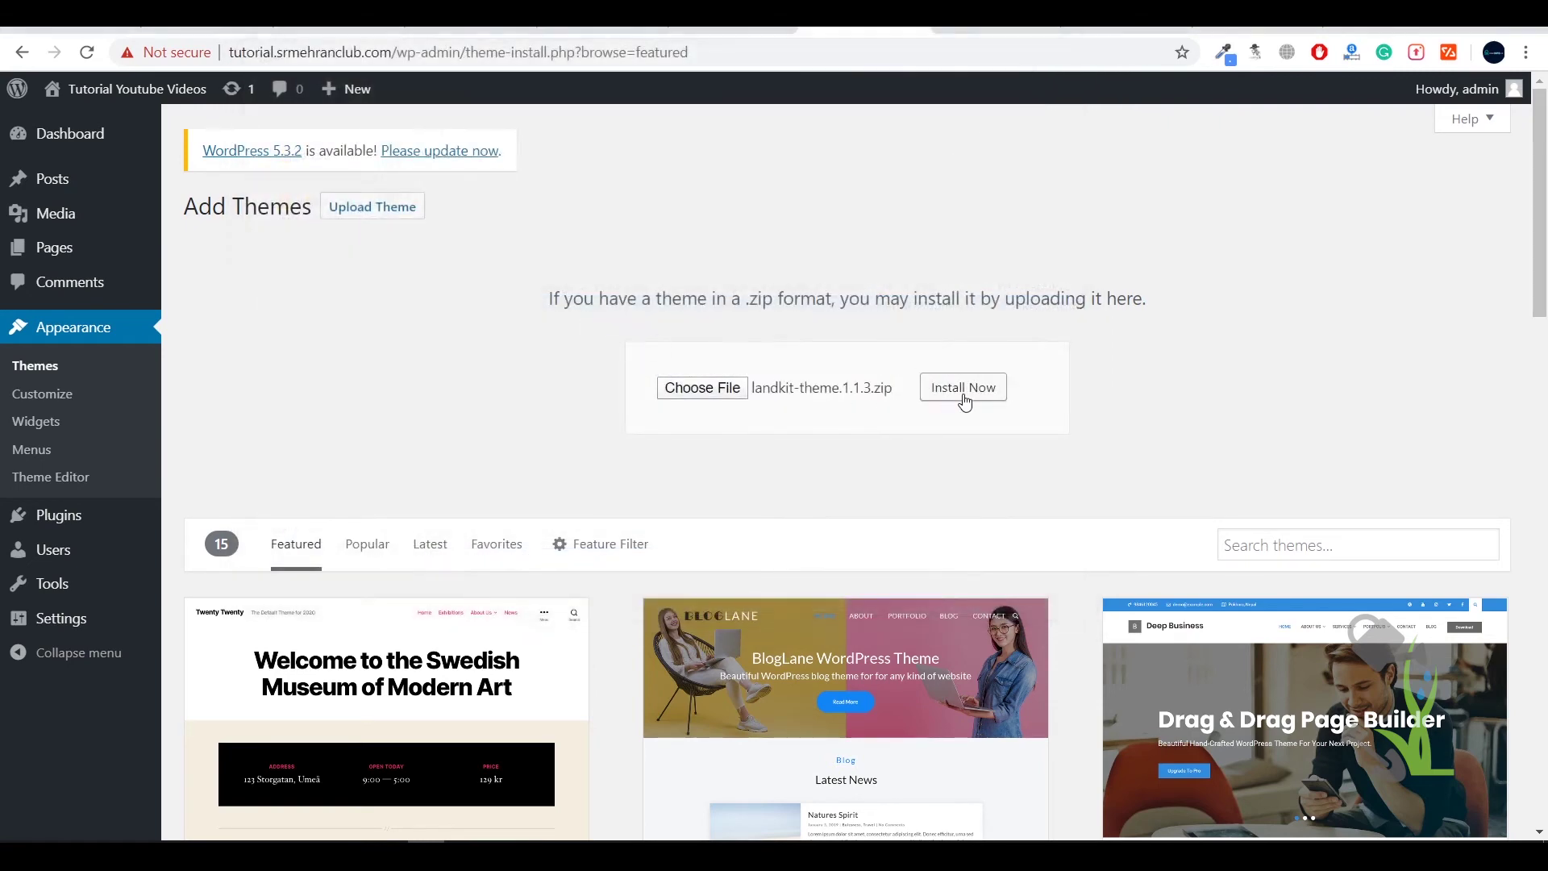
left_click(963, 395)
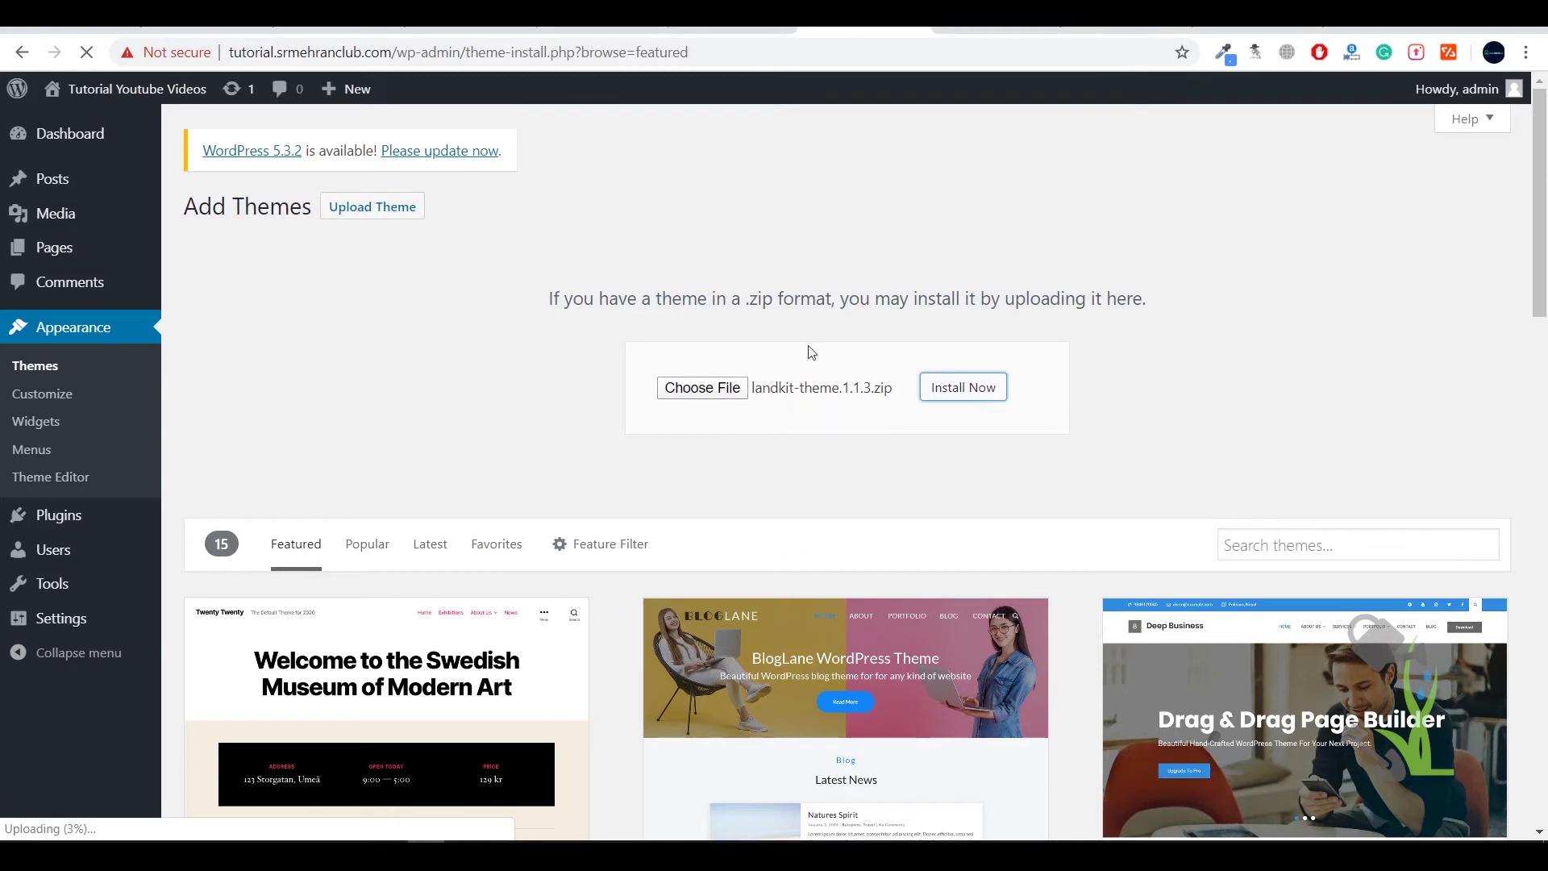
triple_click(866, 297)
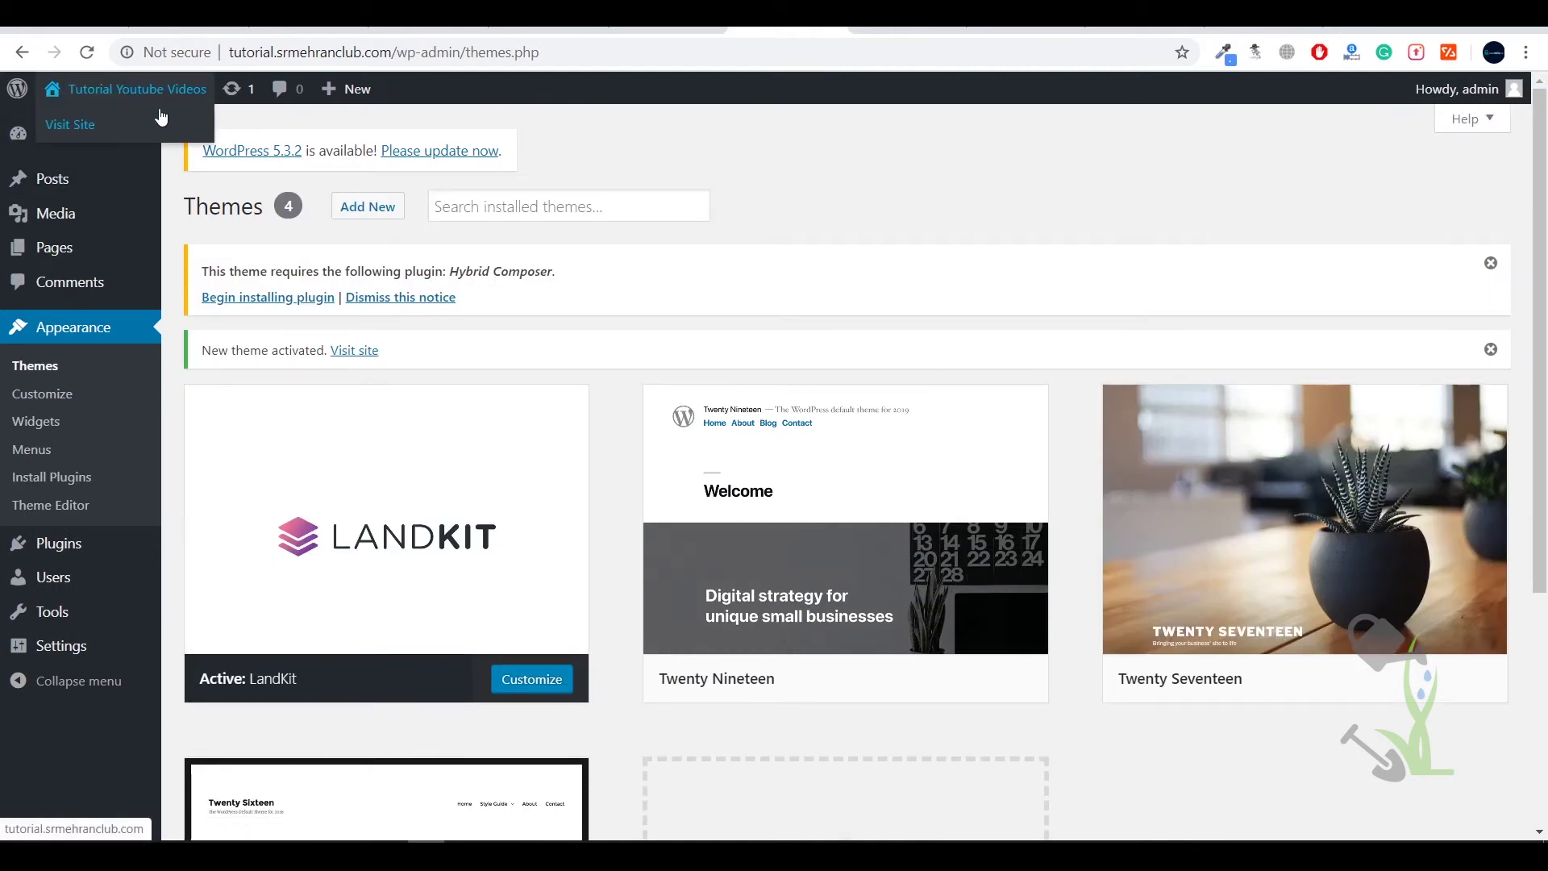
left_click(128, 89)
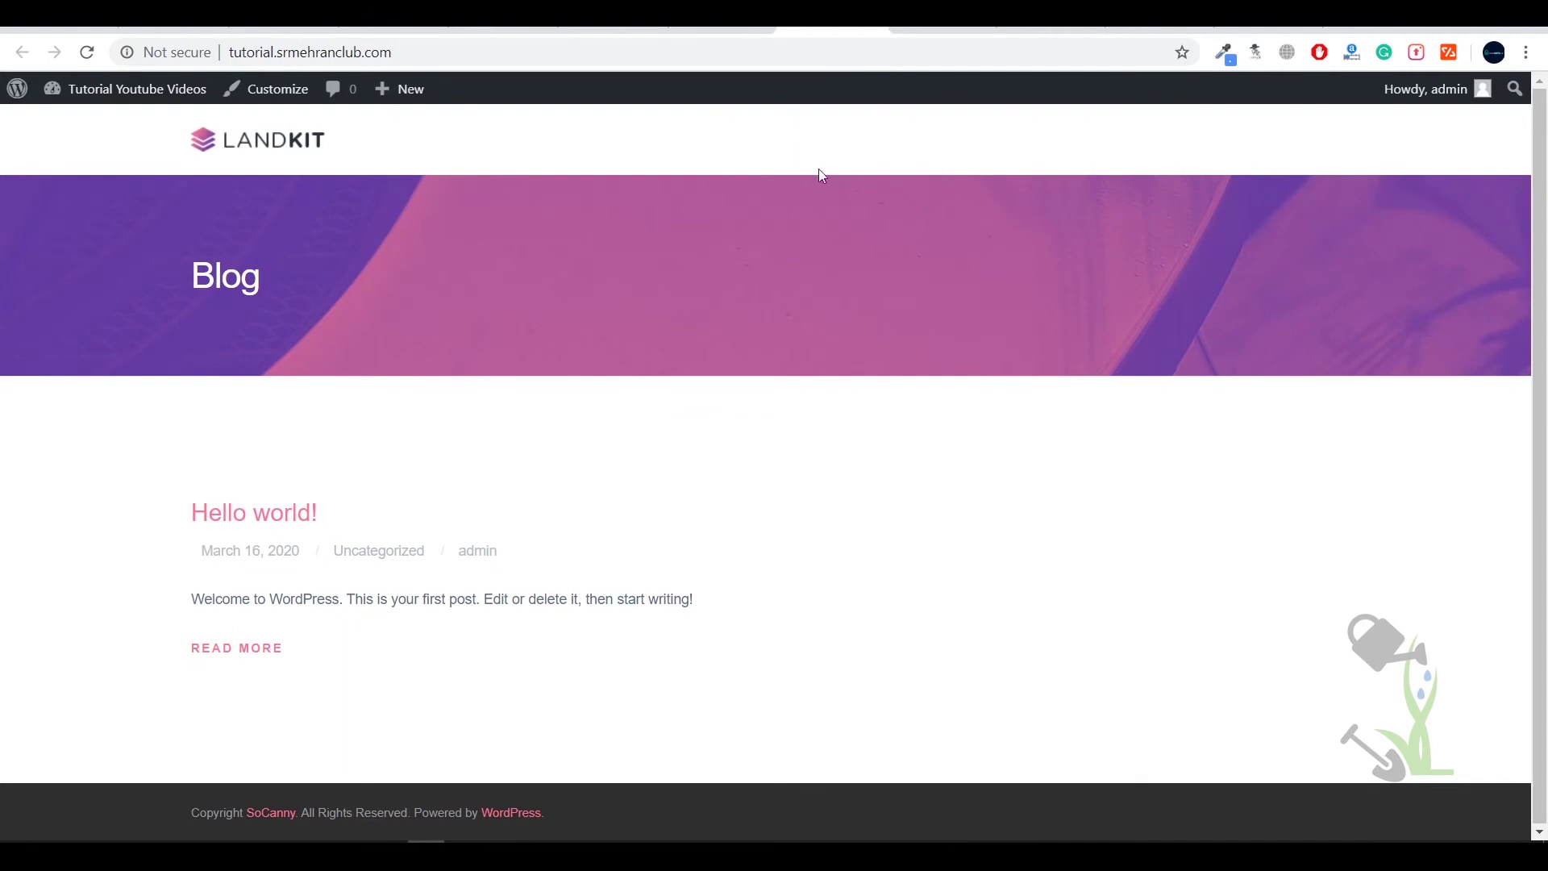
key("alt+Left")
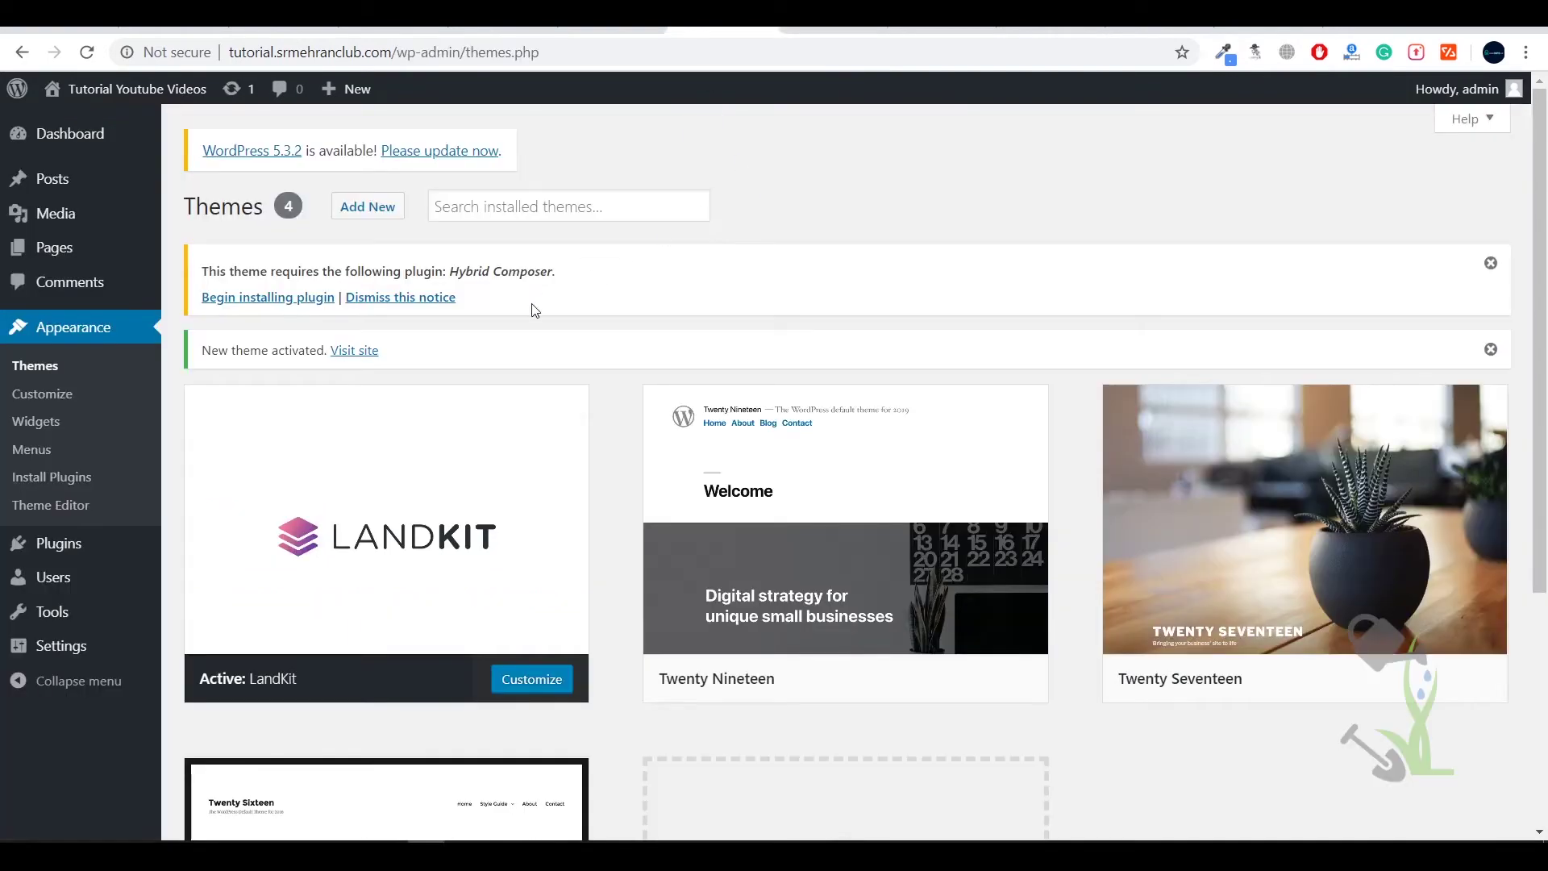
left_click_drag(459, 311, 203, 268)
triple_click(217, 266)
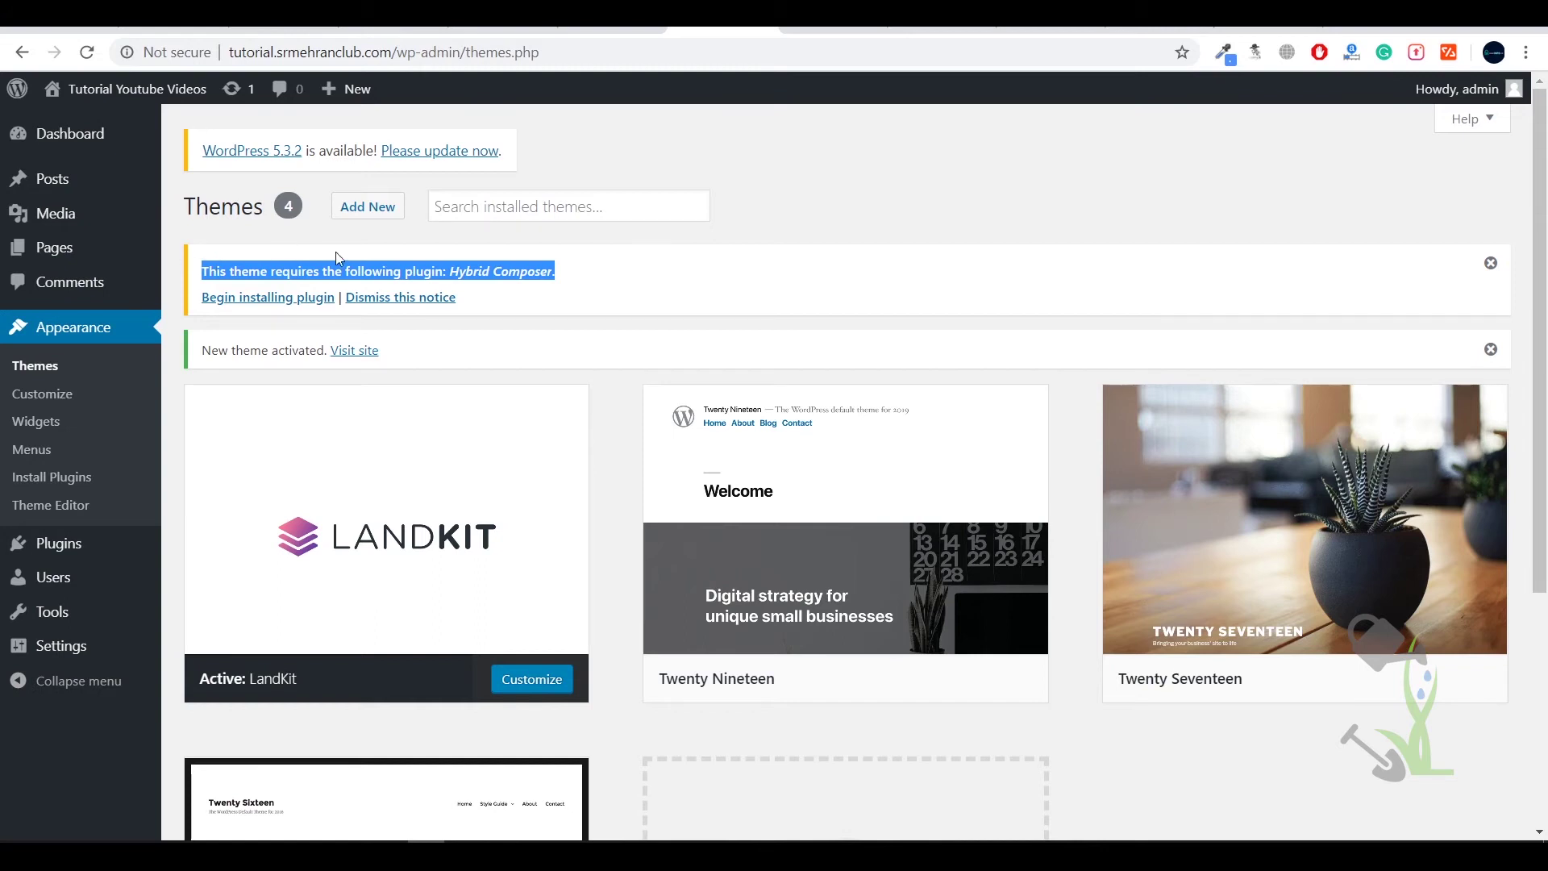
Step: Install and activate the required Hybrid Composer plugin from the theme notice
left_click(540, 294)
left_click_drag(540, 294, 200, 273)
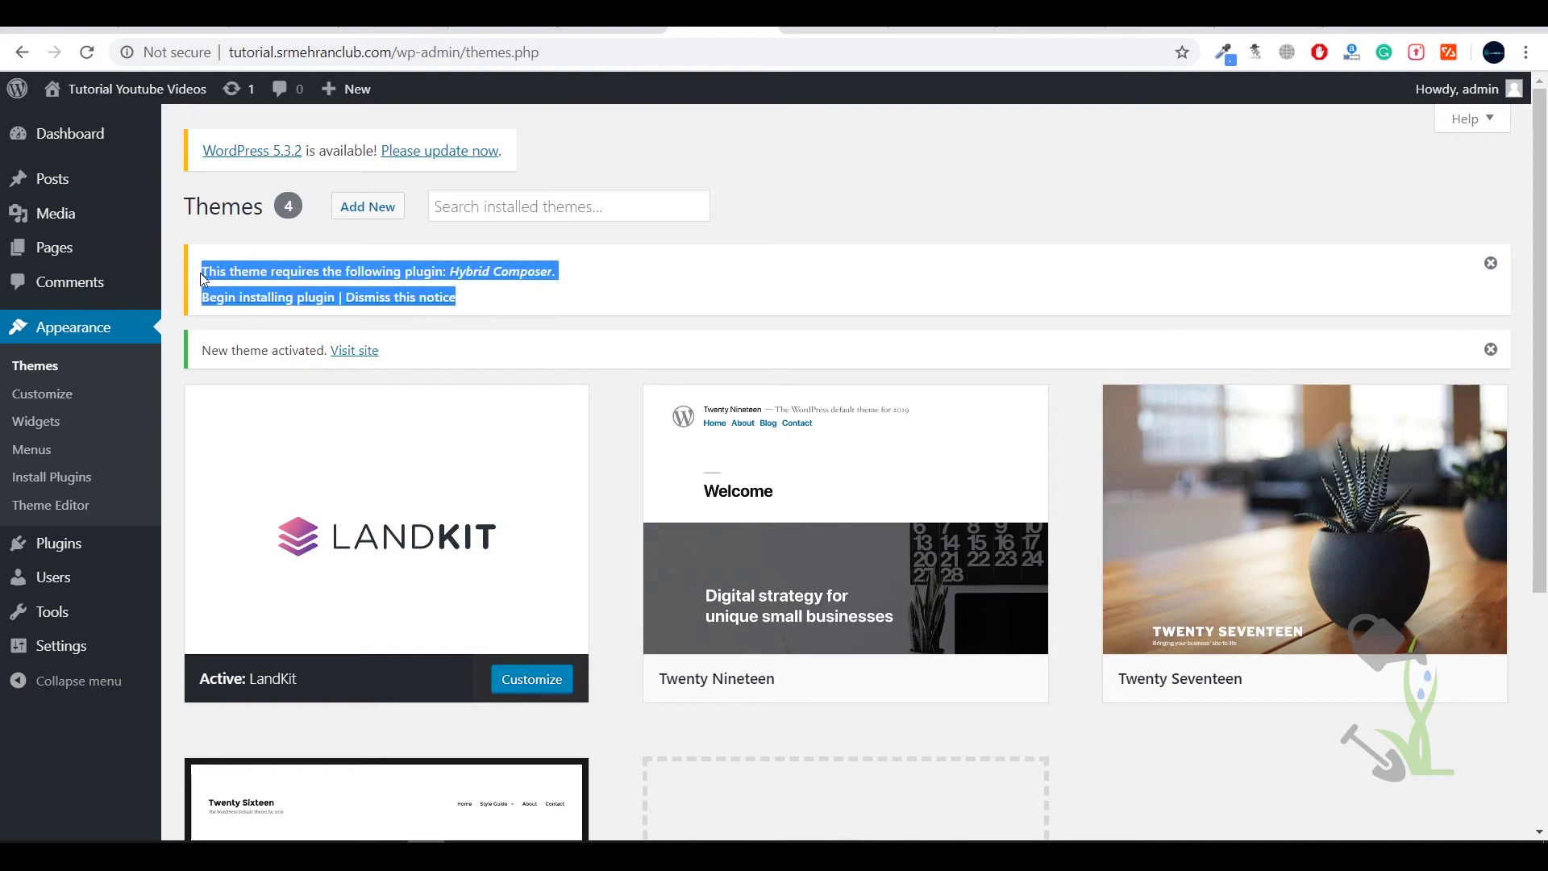
left_click(236, 297)
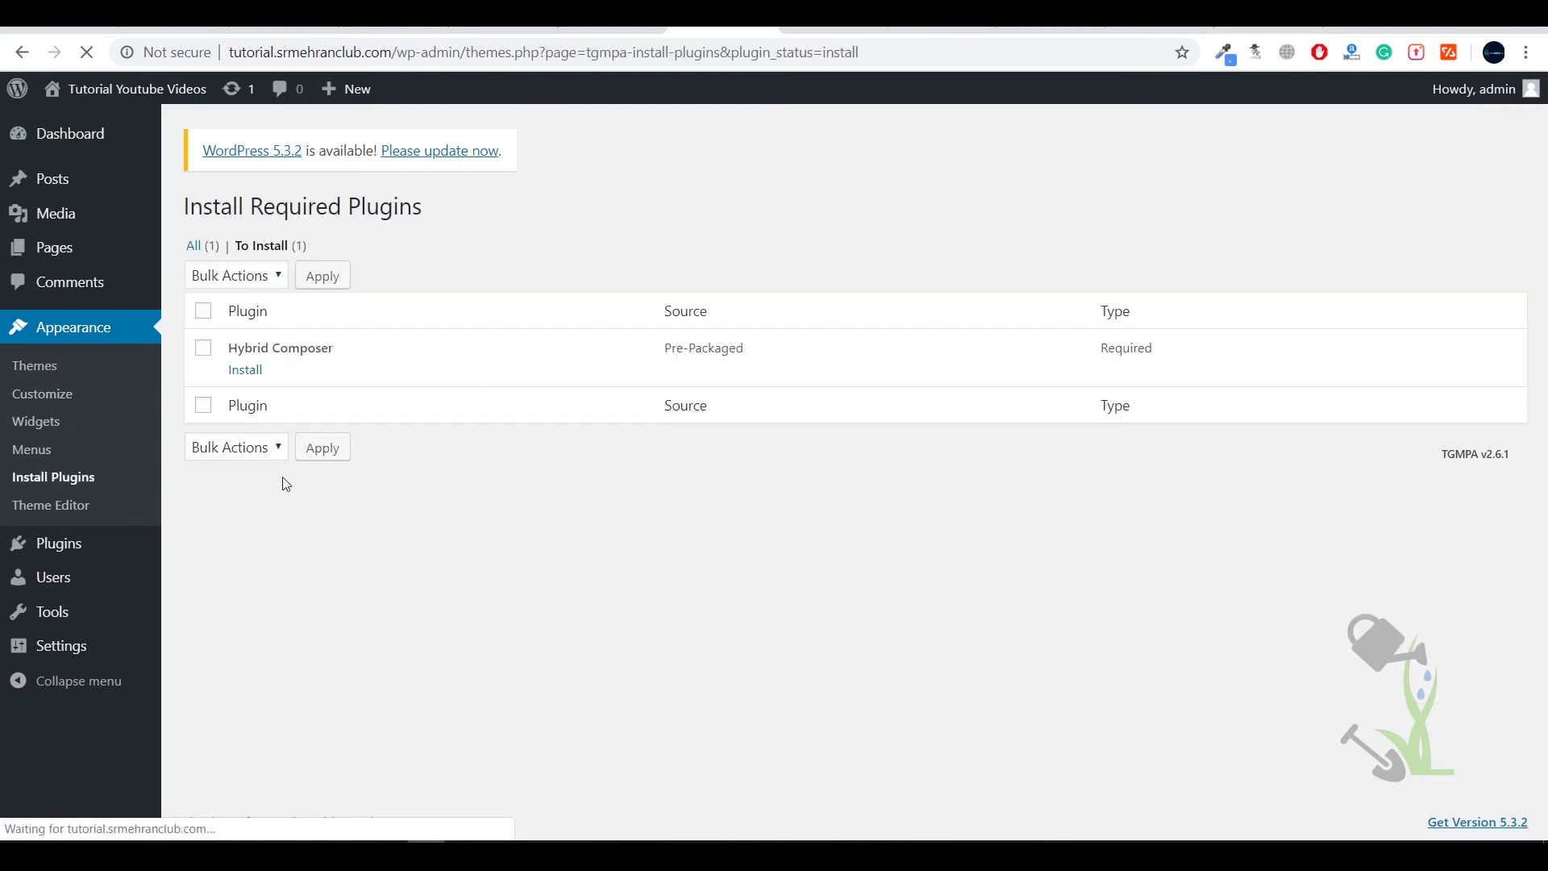
left_click(246, 370)
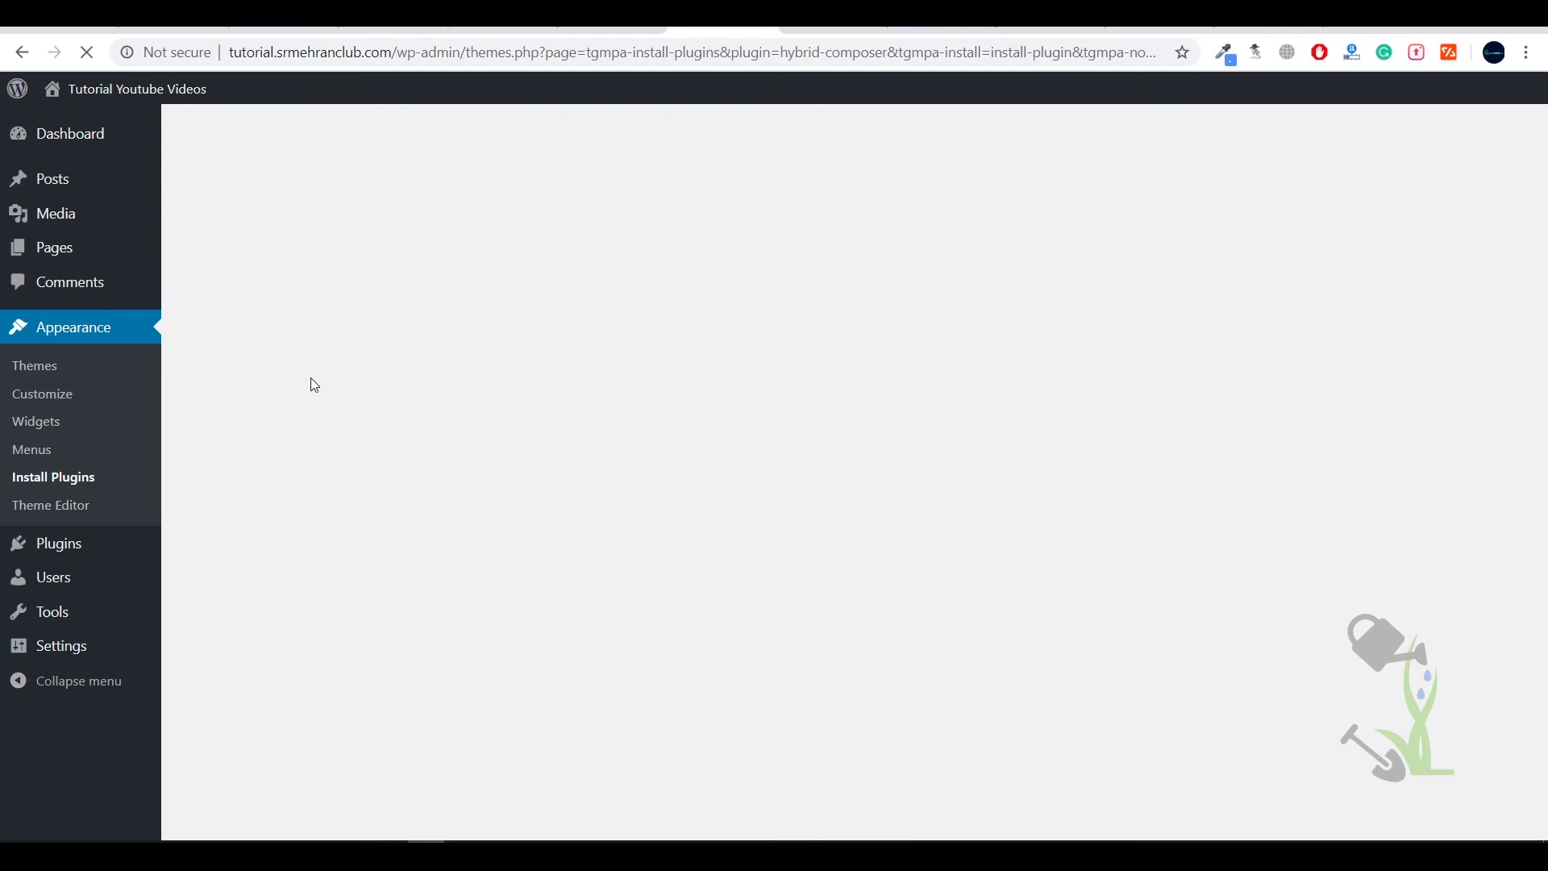
key("alt+Tab")
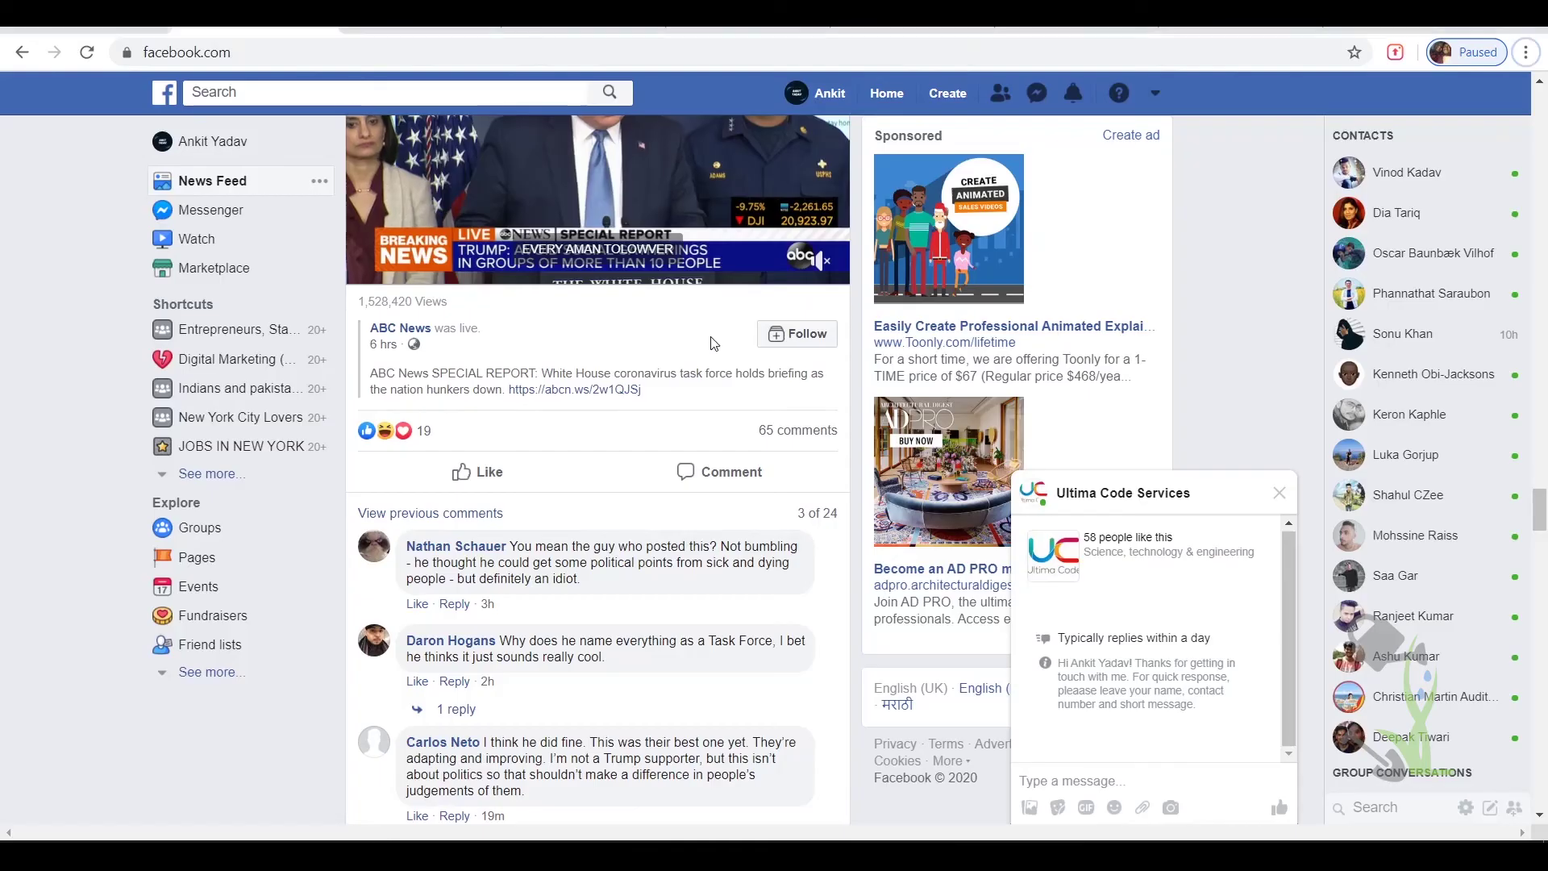
key("alt+Tab")
left_click(274, 469)
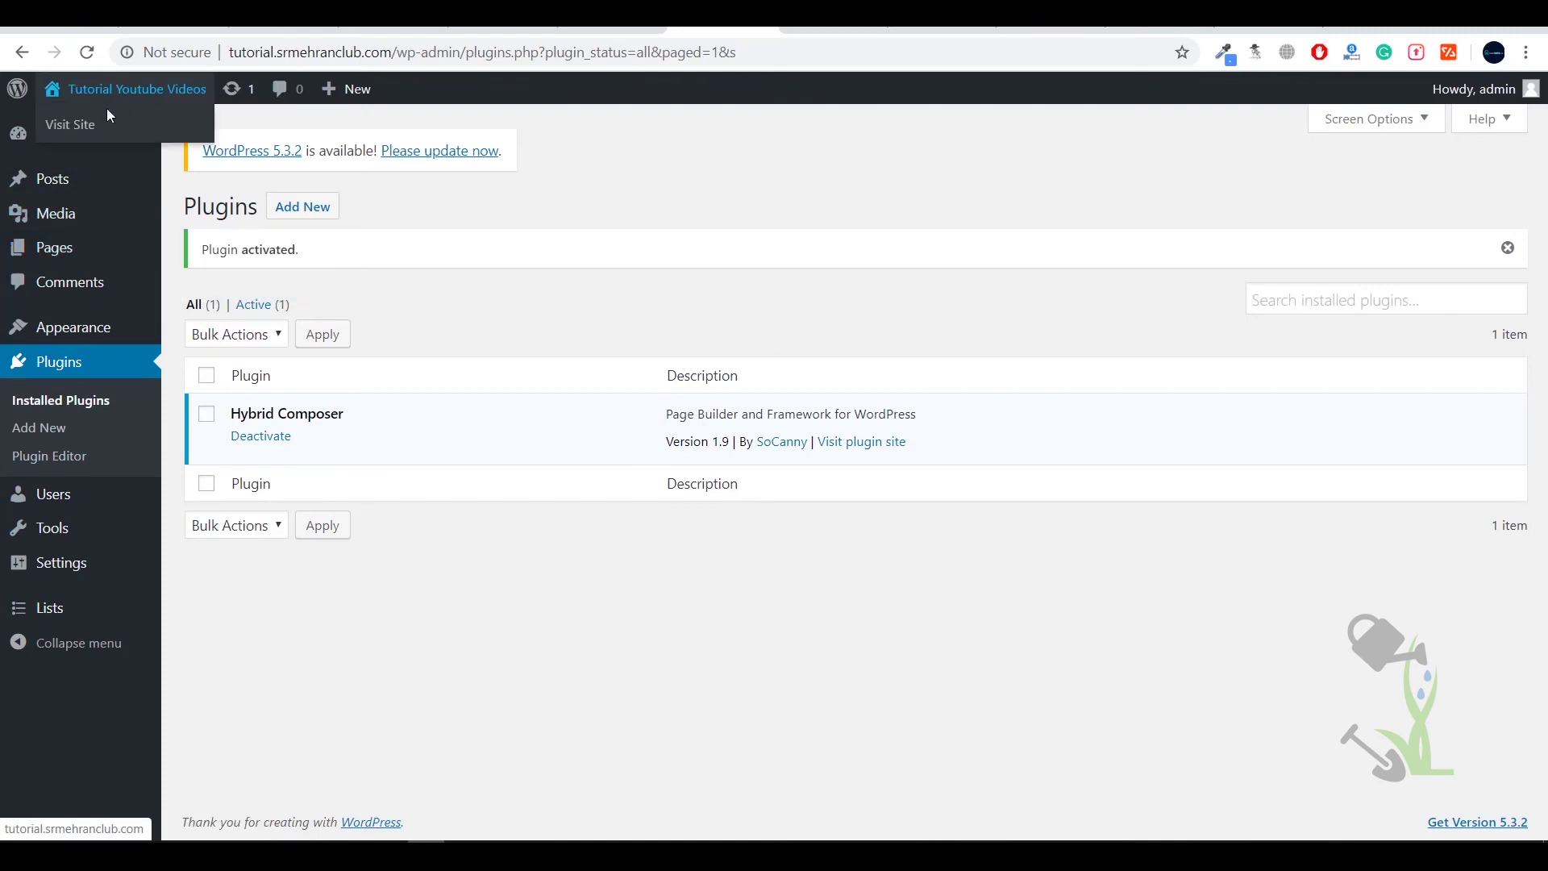
Step: Check the site front end, still showing only the Blog page, then return to Plugins
left_click(106, 110)
key("F5")
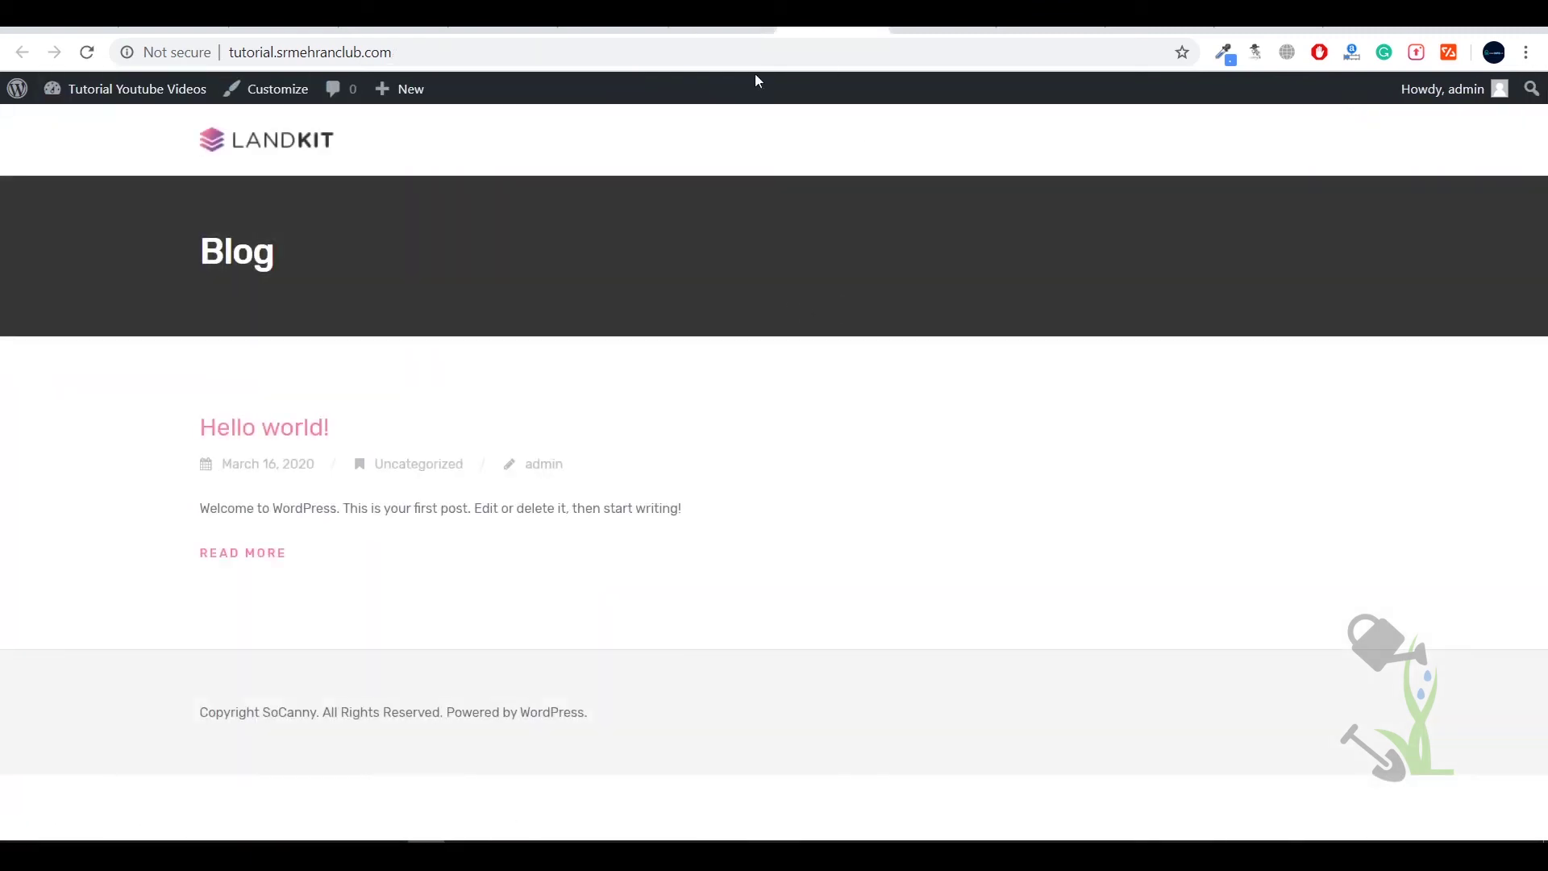
left_click(740, 24)
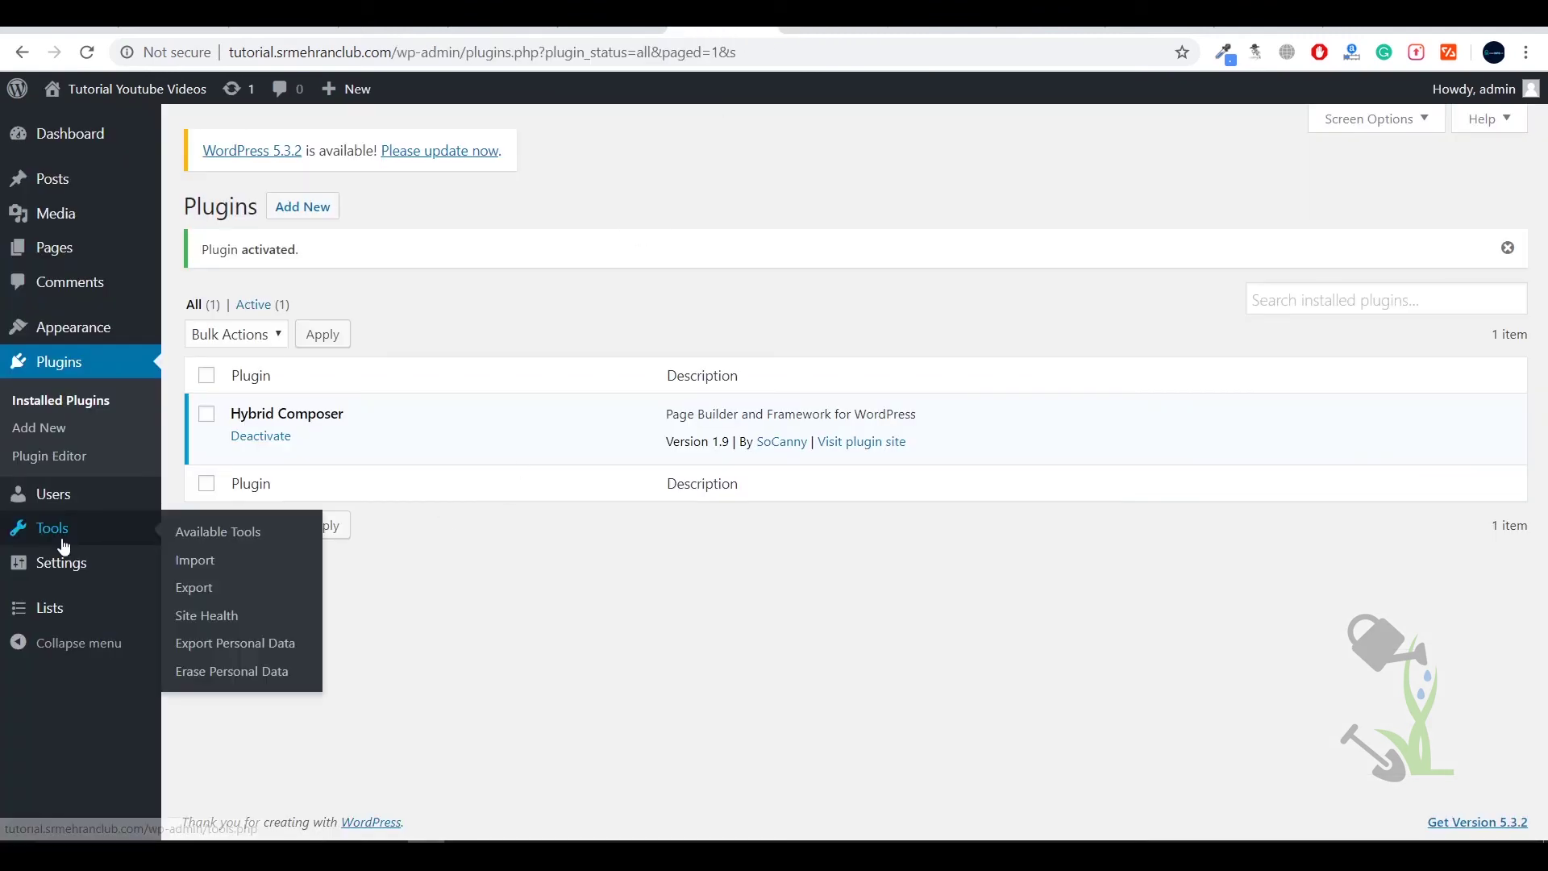
mouse_move(97, 328)
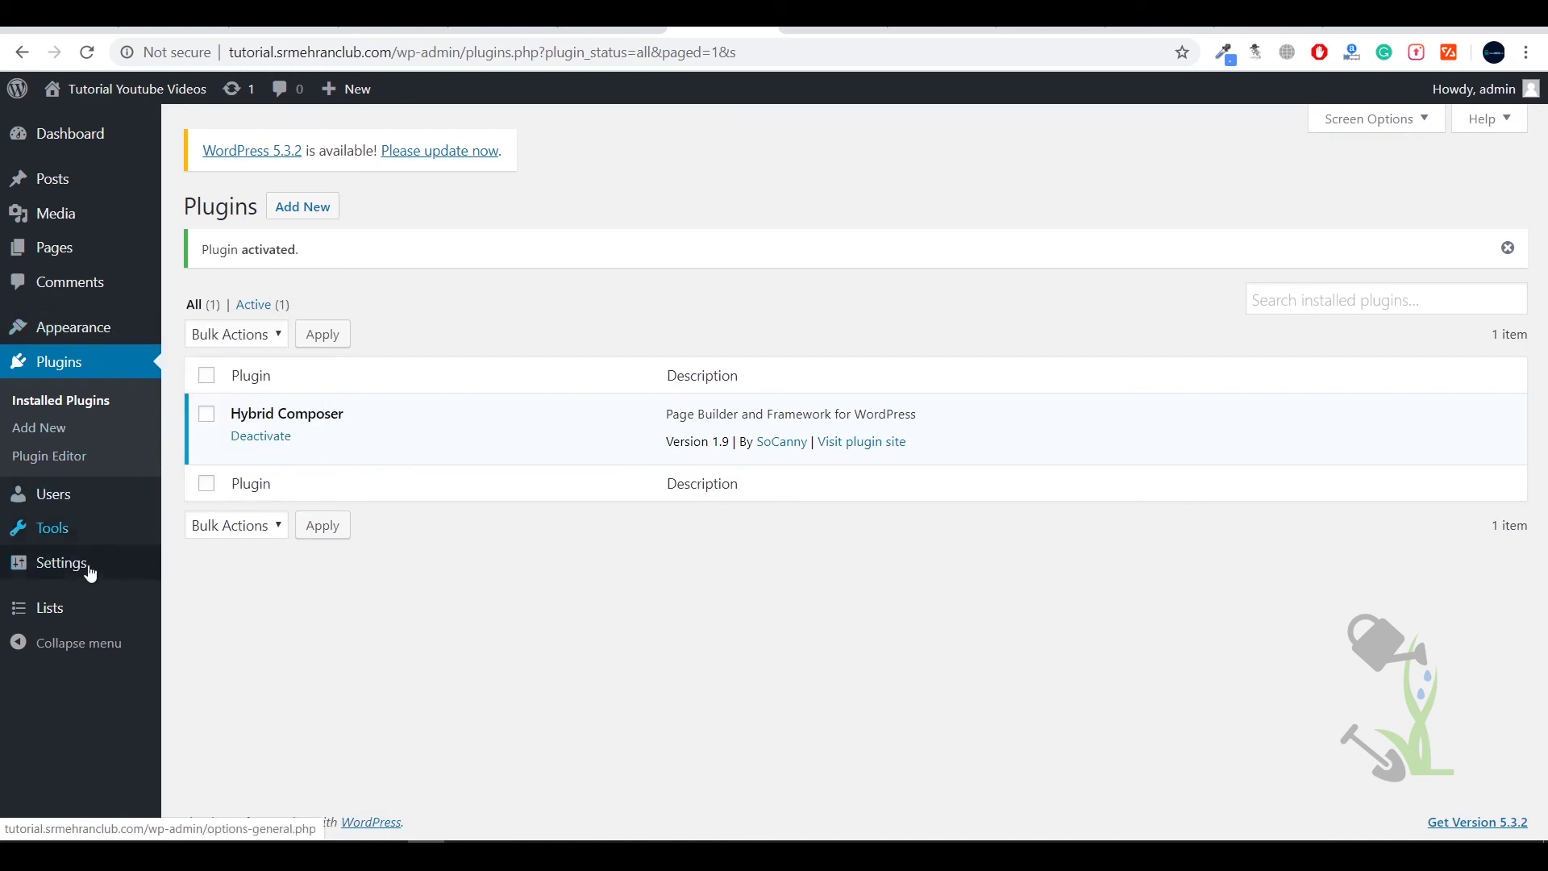
mouse_move(72, 613)
mouse_move(129, 530)
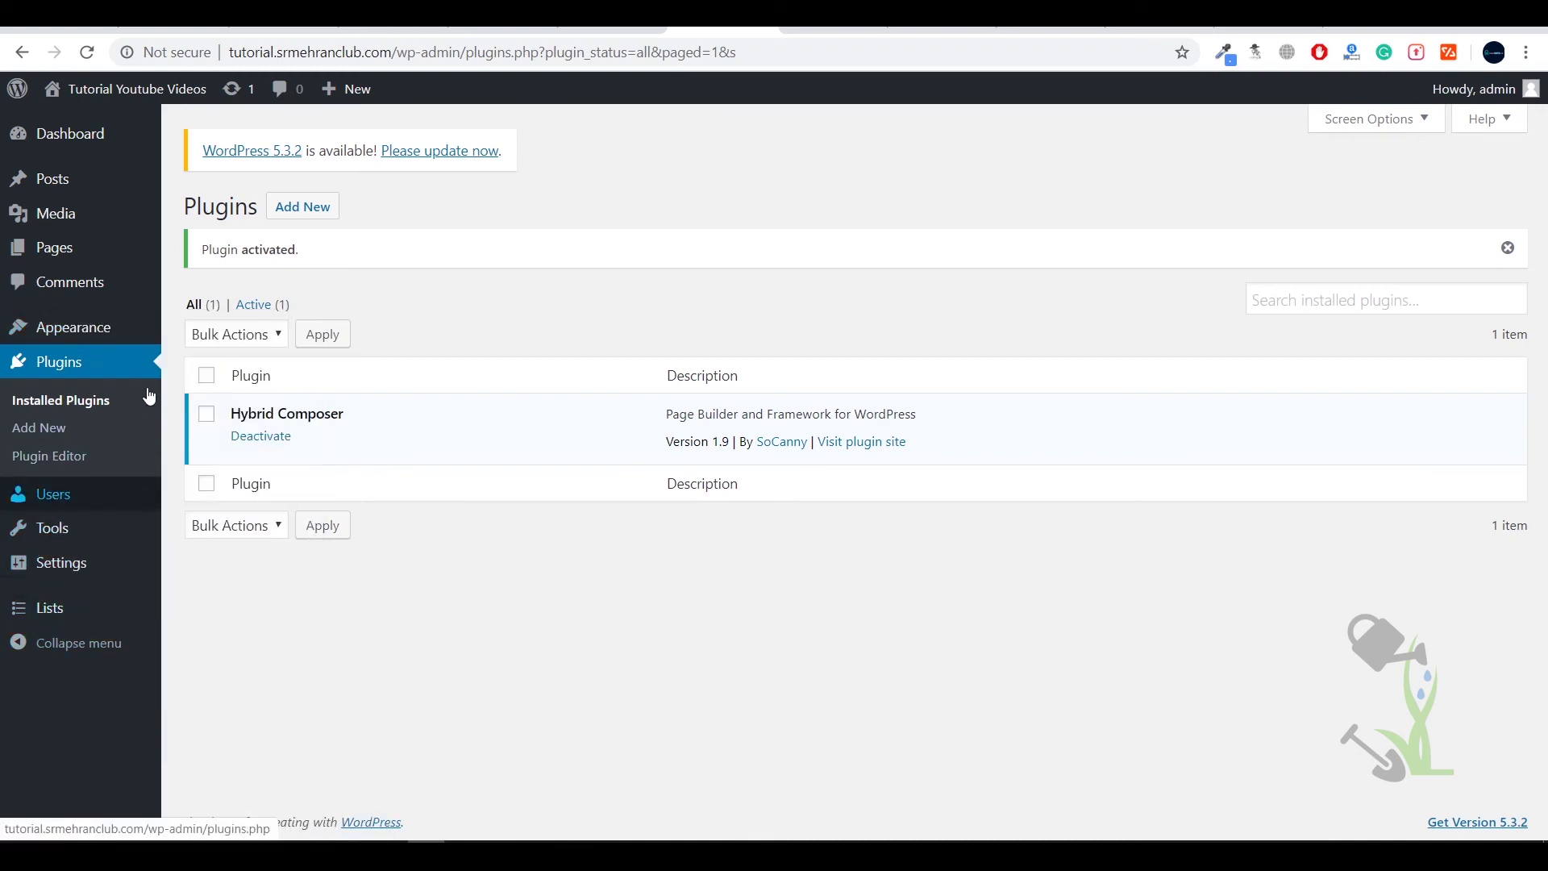
Step: Open the LandKit Theme options Demo import section and browse the demo cards
left_click(256, 459)
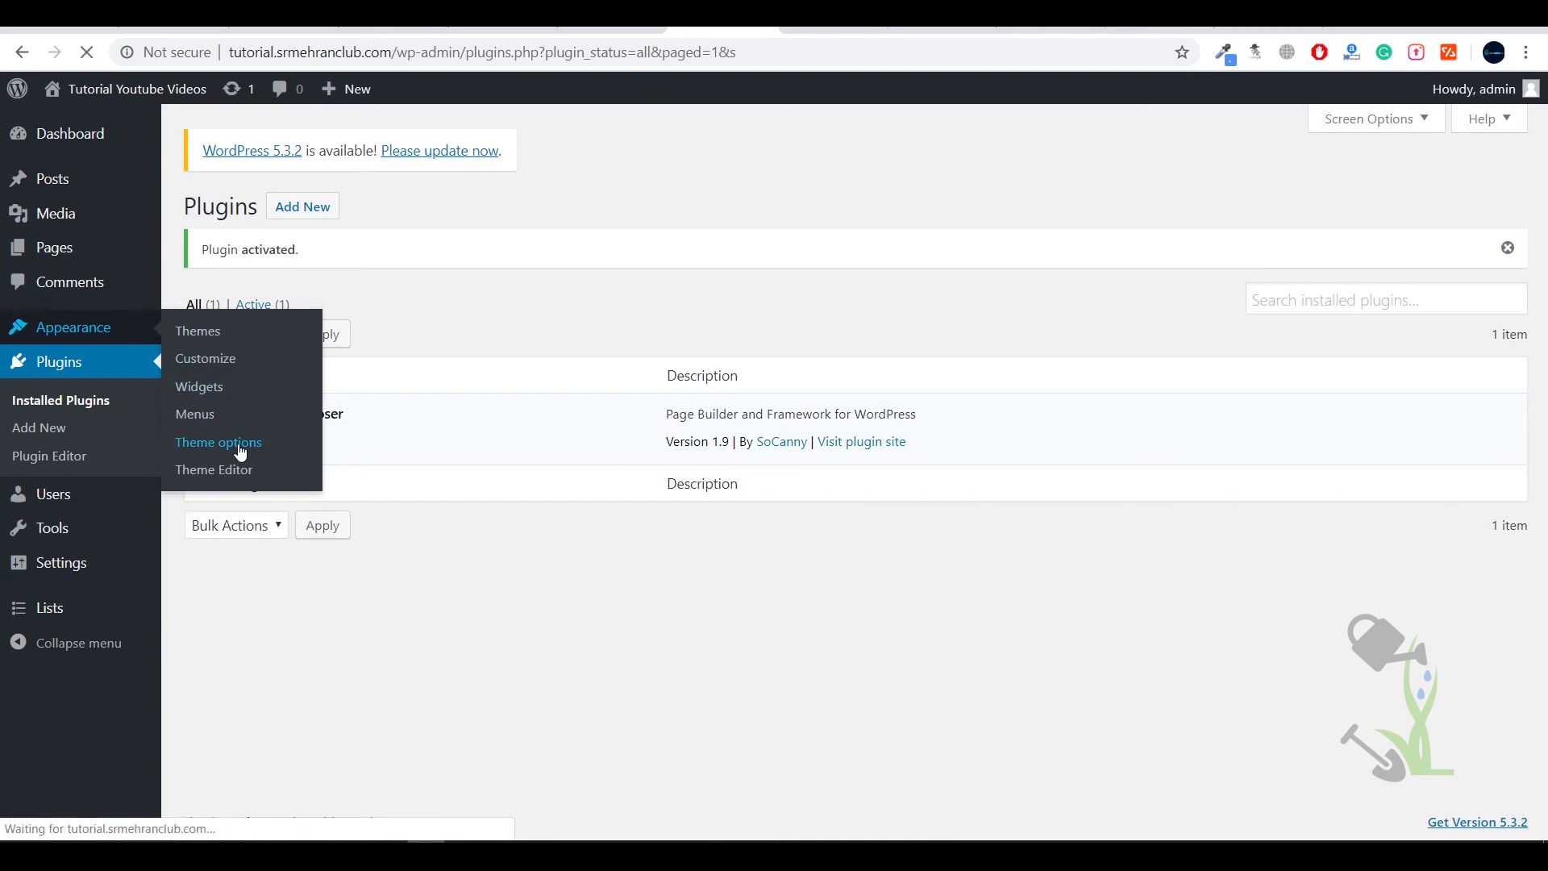
scroll(351, 414, "down", 3)
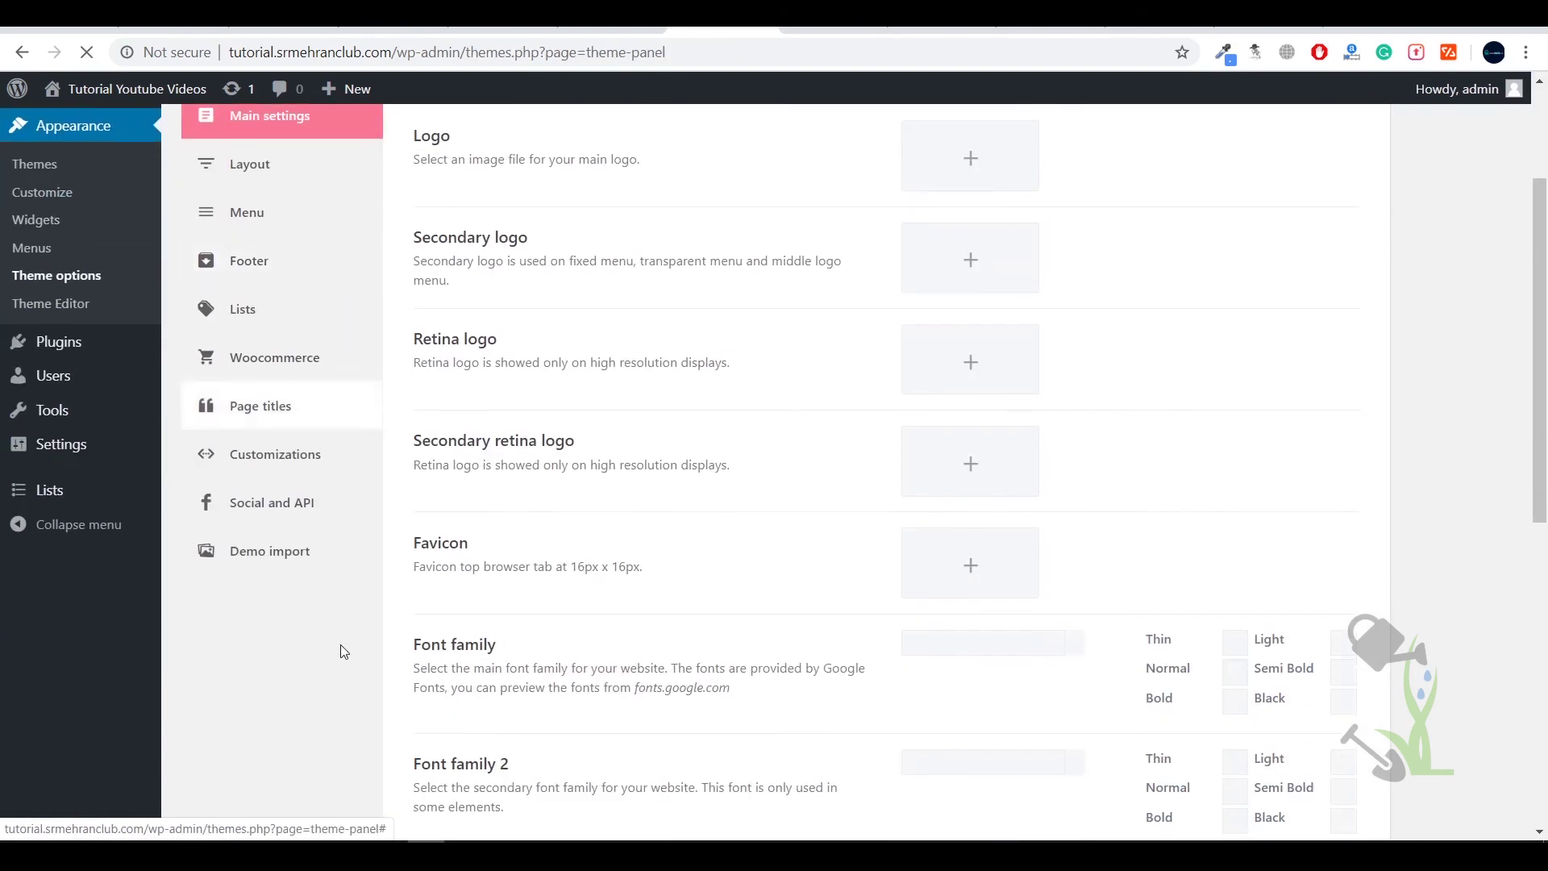
left_click(298, 555)
scroll(742, 597, "down", 15)
scroll(729, 601, "up", 8)
scroll(727, 601, "up", 8)
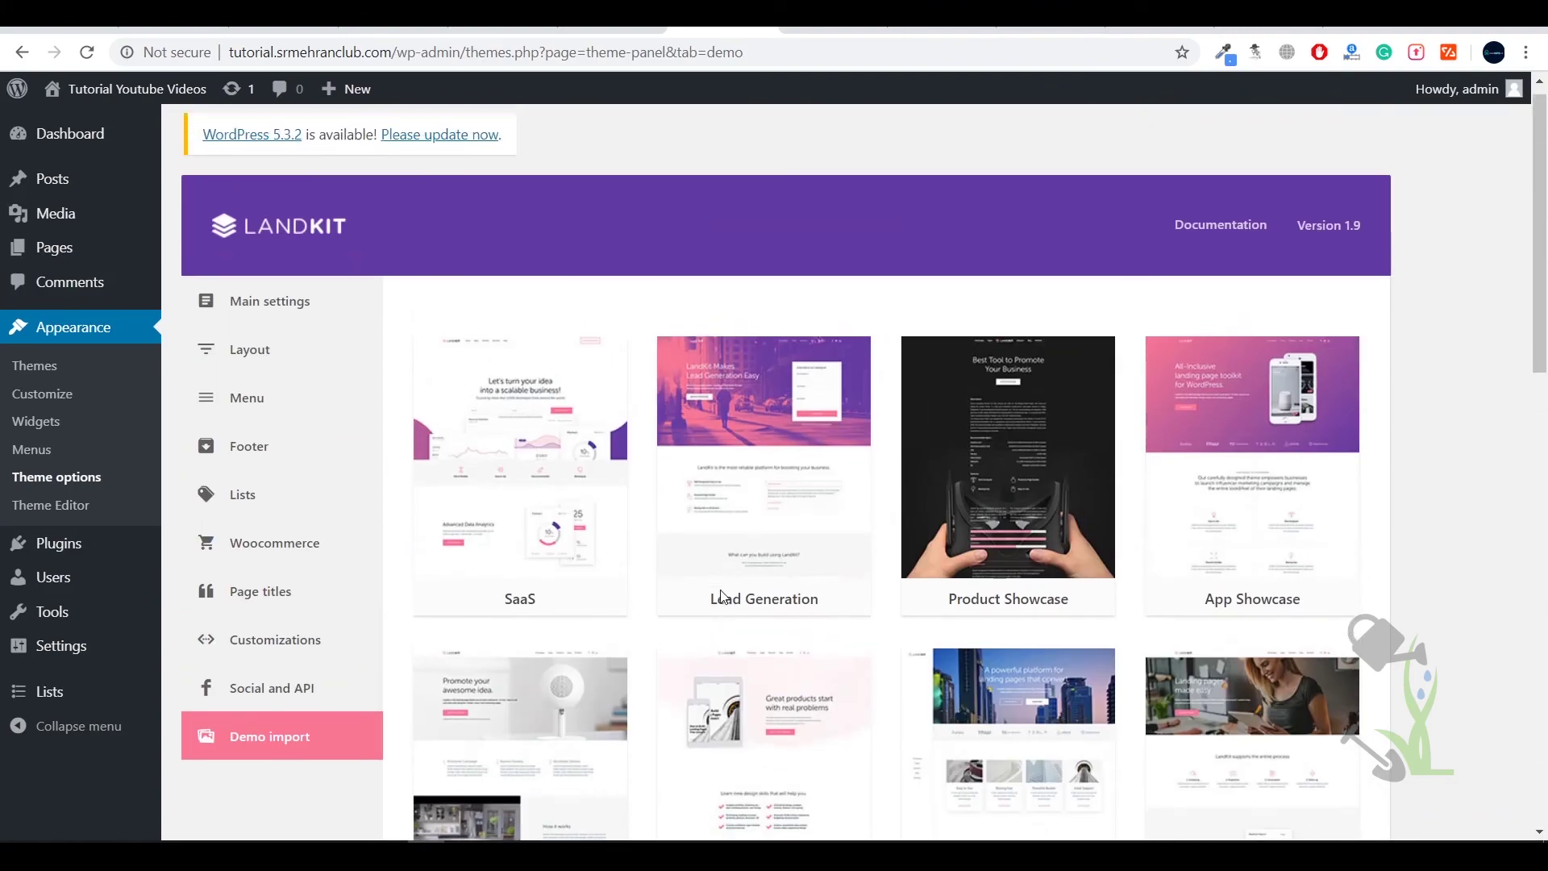
scroll(717, 595, "down", 14)
scroll(720, 595, "down", 2)
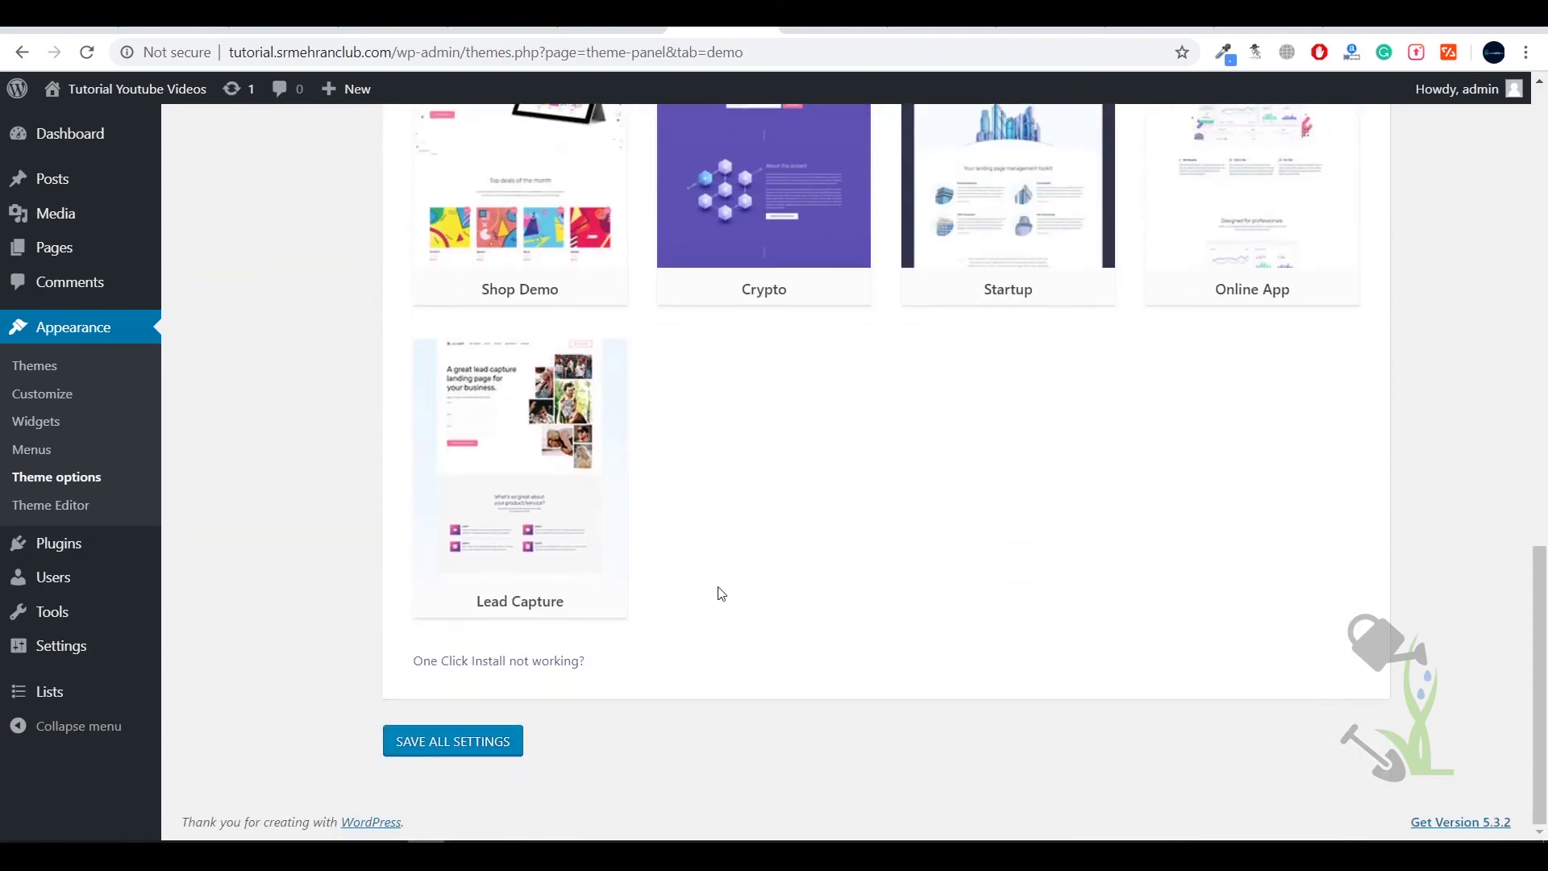
scroll(720, 592, "up", 12)
scroll(720, 594, "down", 6)
scroll(705, 594, "down", 7)
scroll(788, 546, "up", 12)
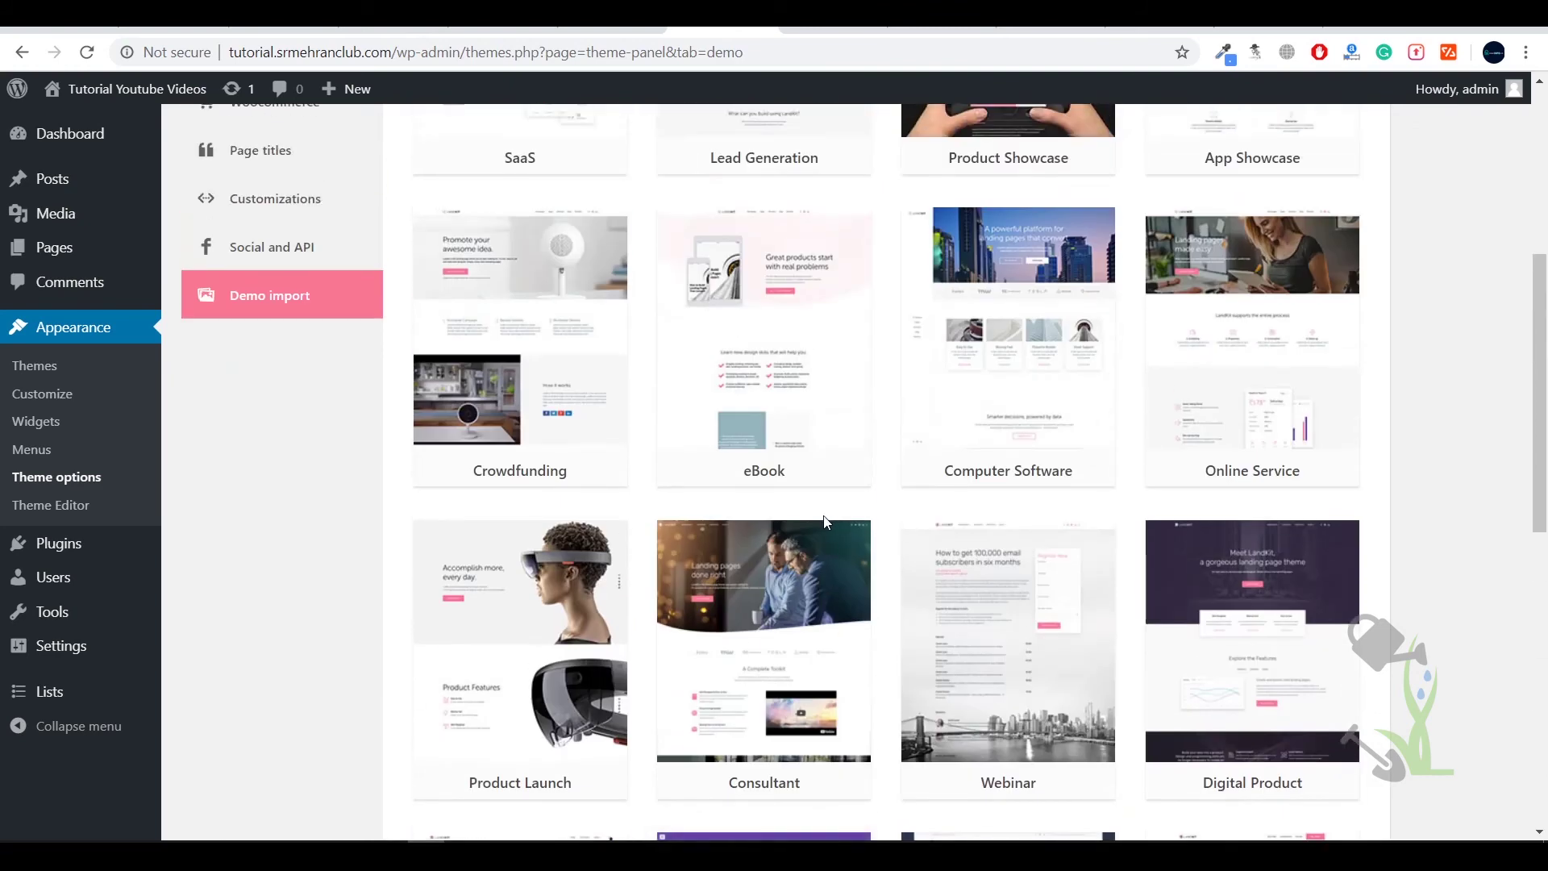
Step: Import all content of the Product Launch demo and wait for it to finish
left_click(544, 678)
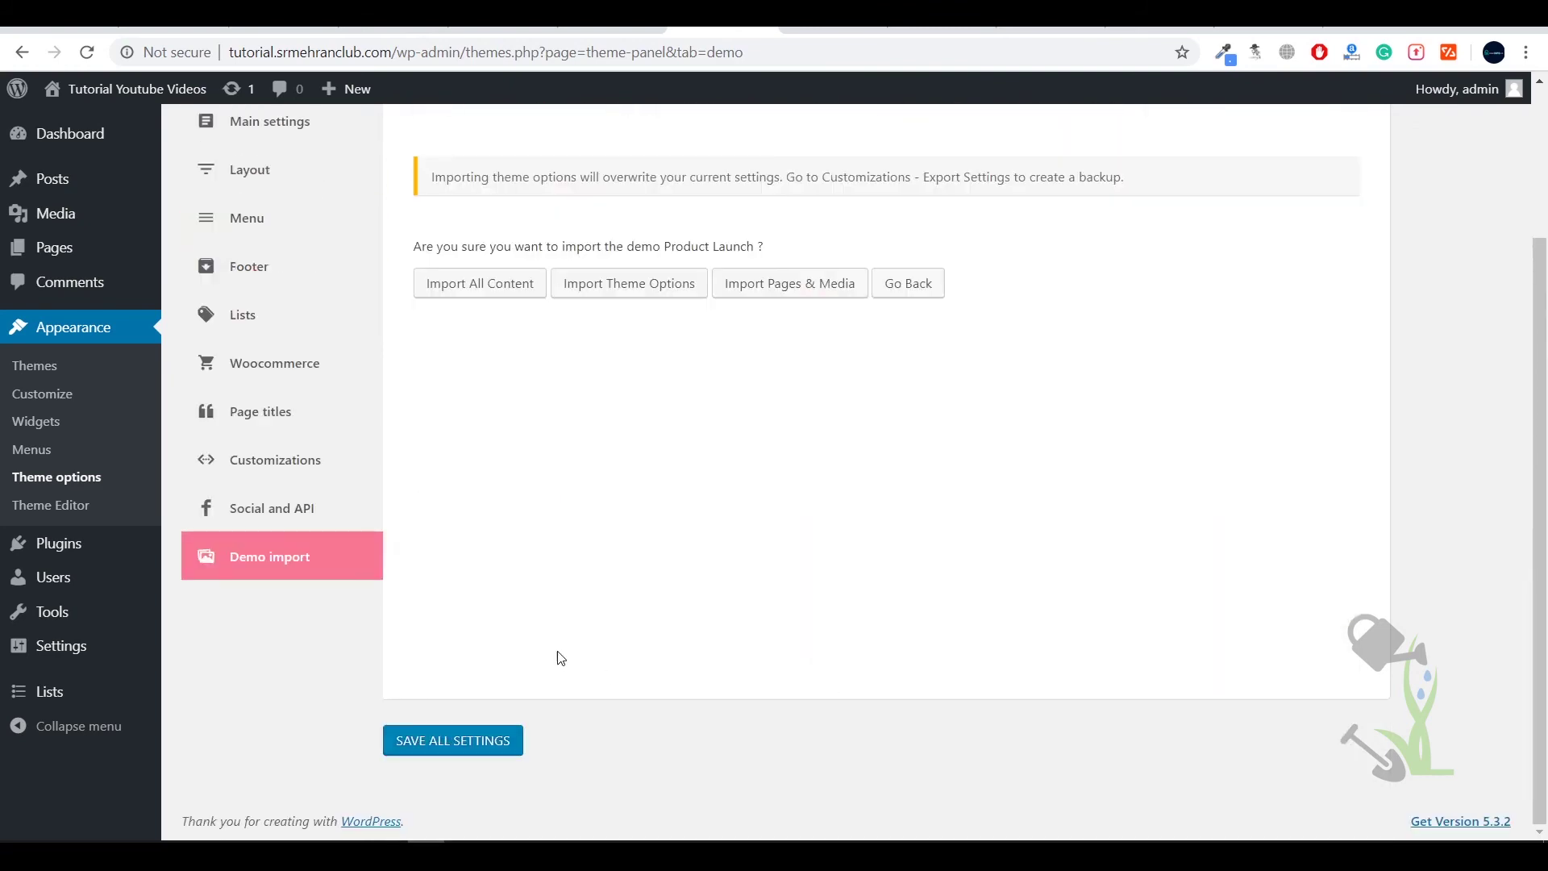
left_click(486, 301)
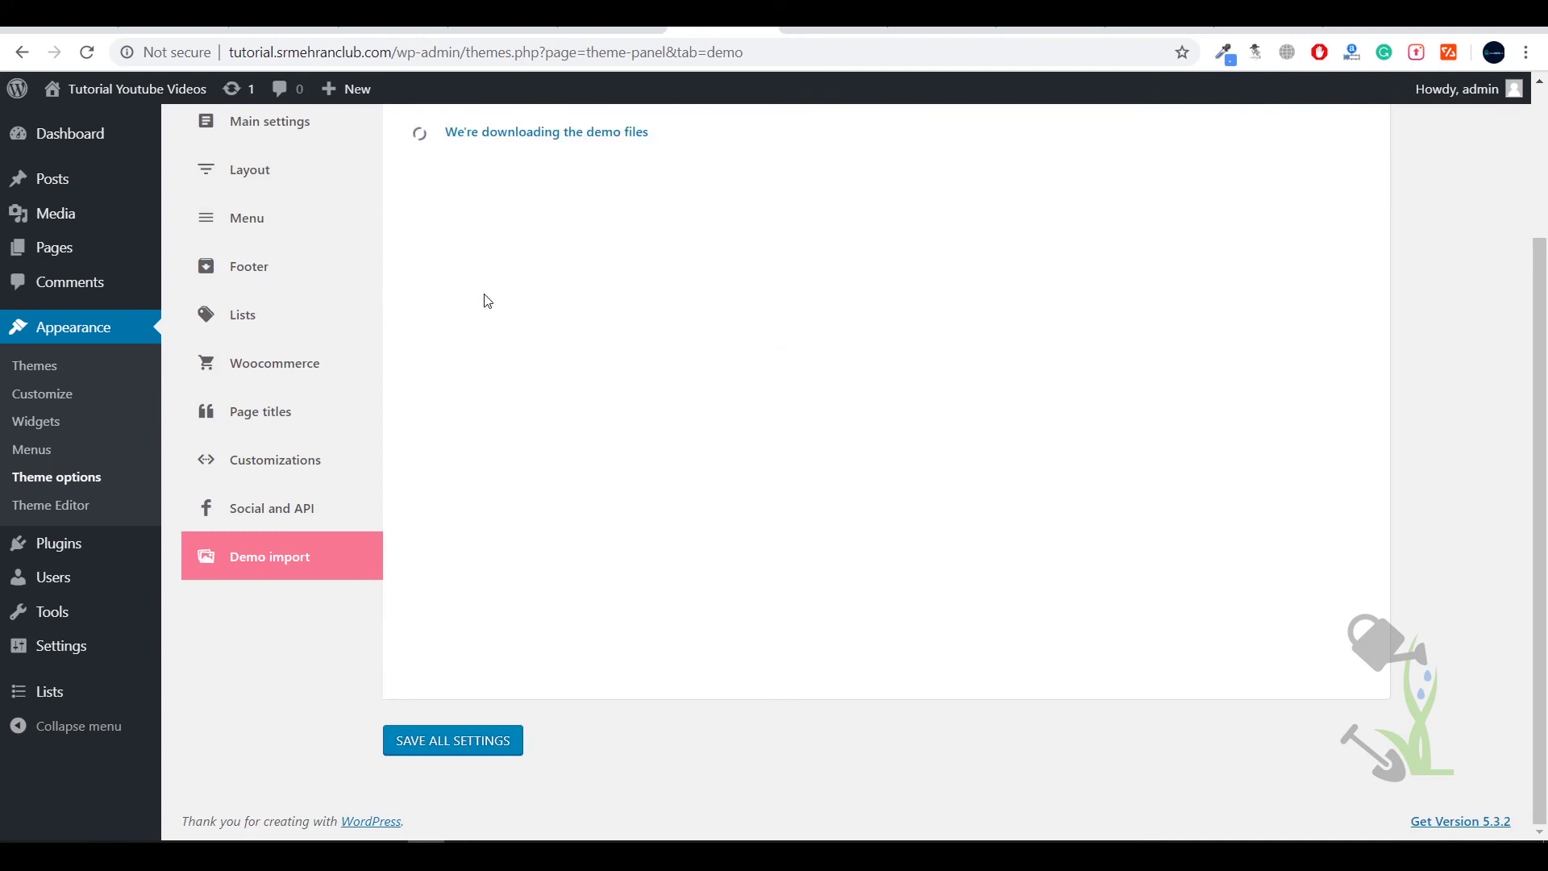
scroll(548, 254, "up", 3)
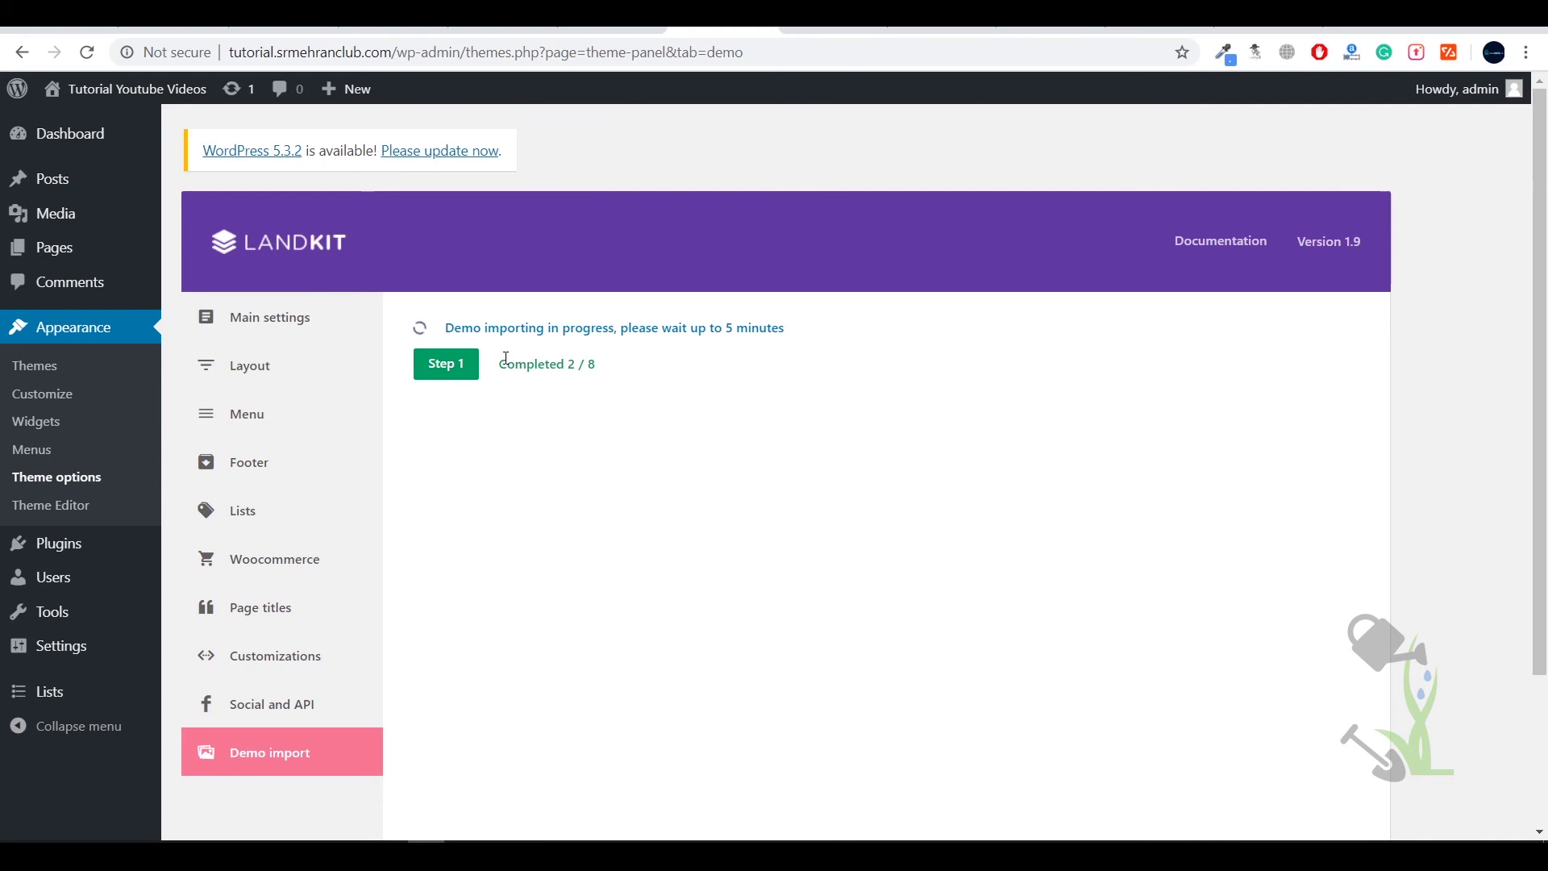
key("alt+Tab")
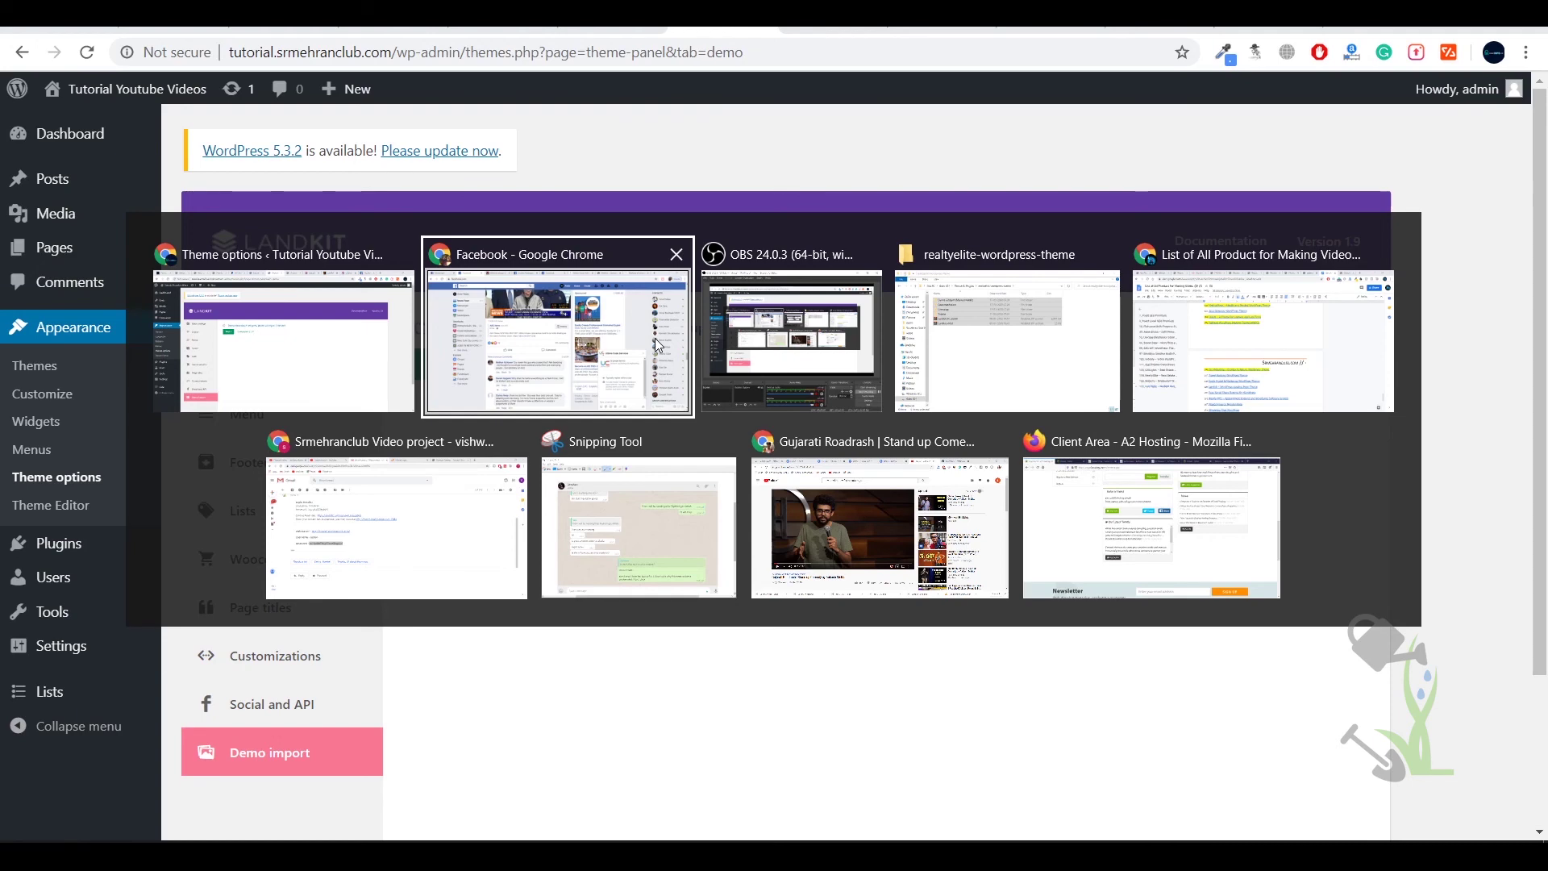
key("Escape")
scroll(795, 528, "up", 10)
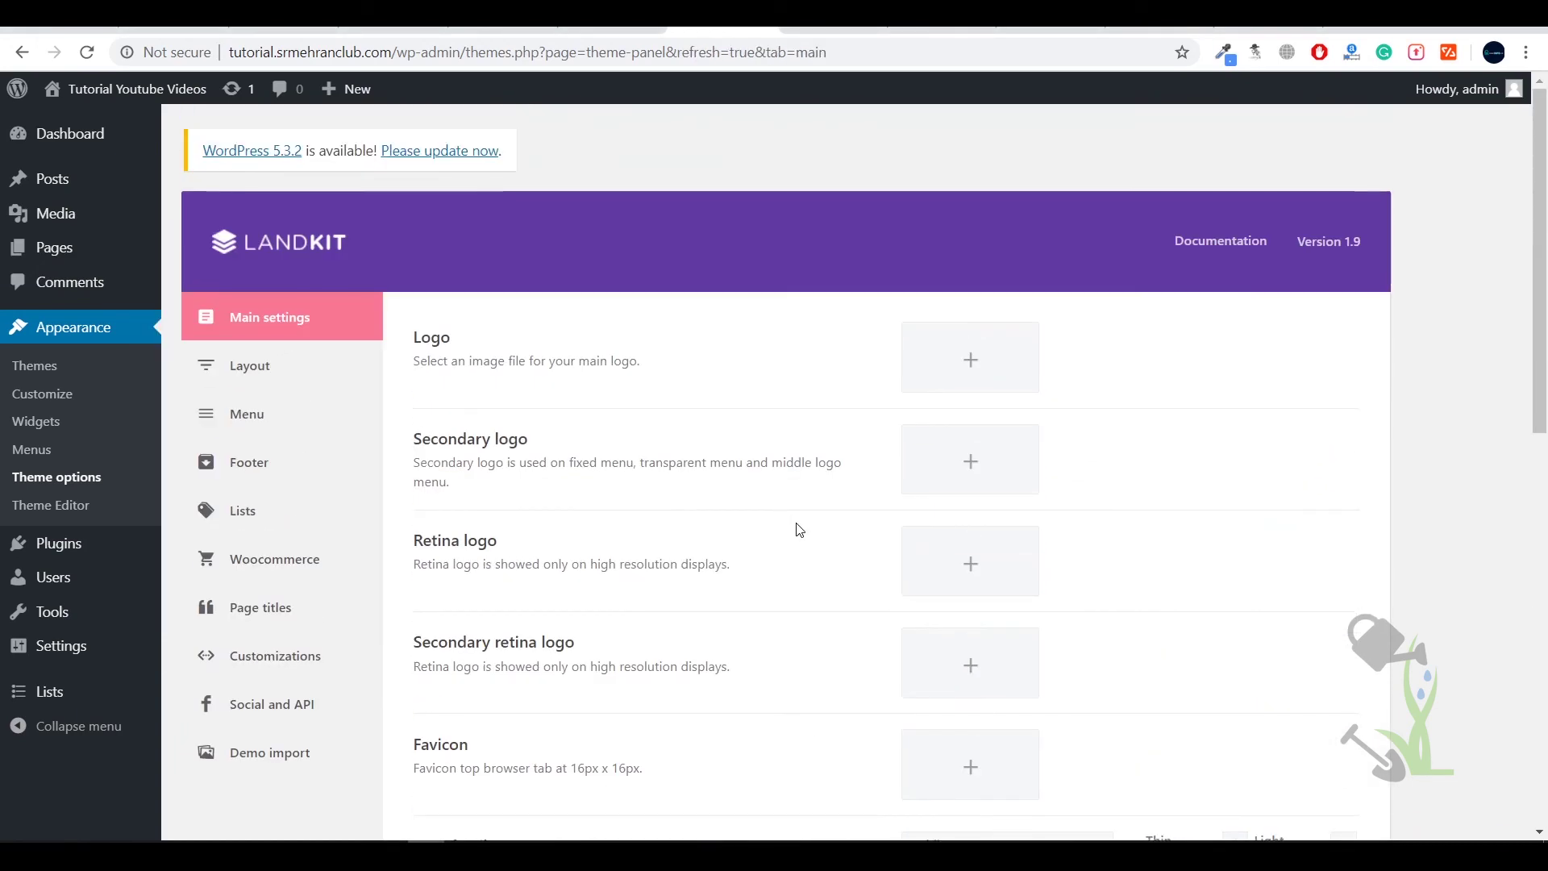
Step: Reload the live site and scroll through the 'Accomplish more, every day.' hero, features, specs and countdown sections
key("ctrl+Tab")
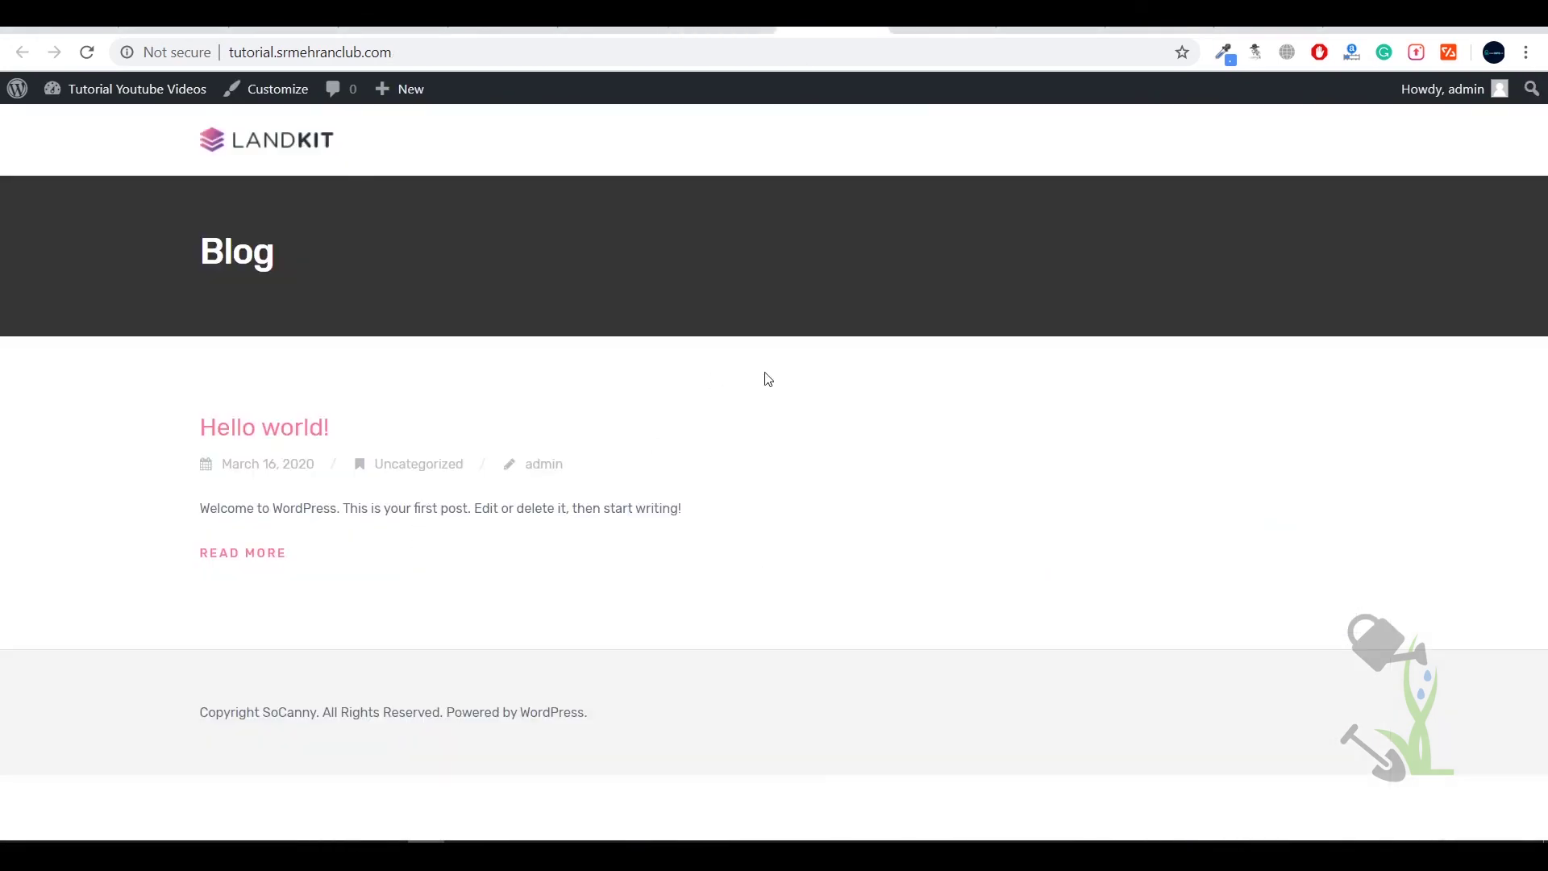
key("F5")
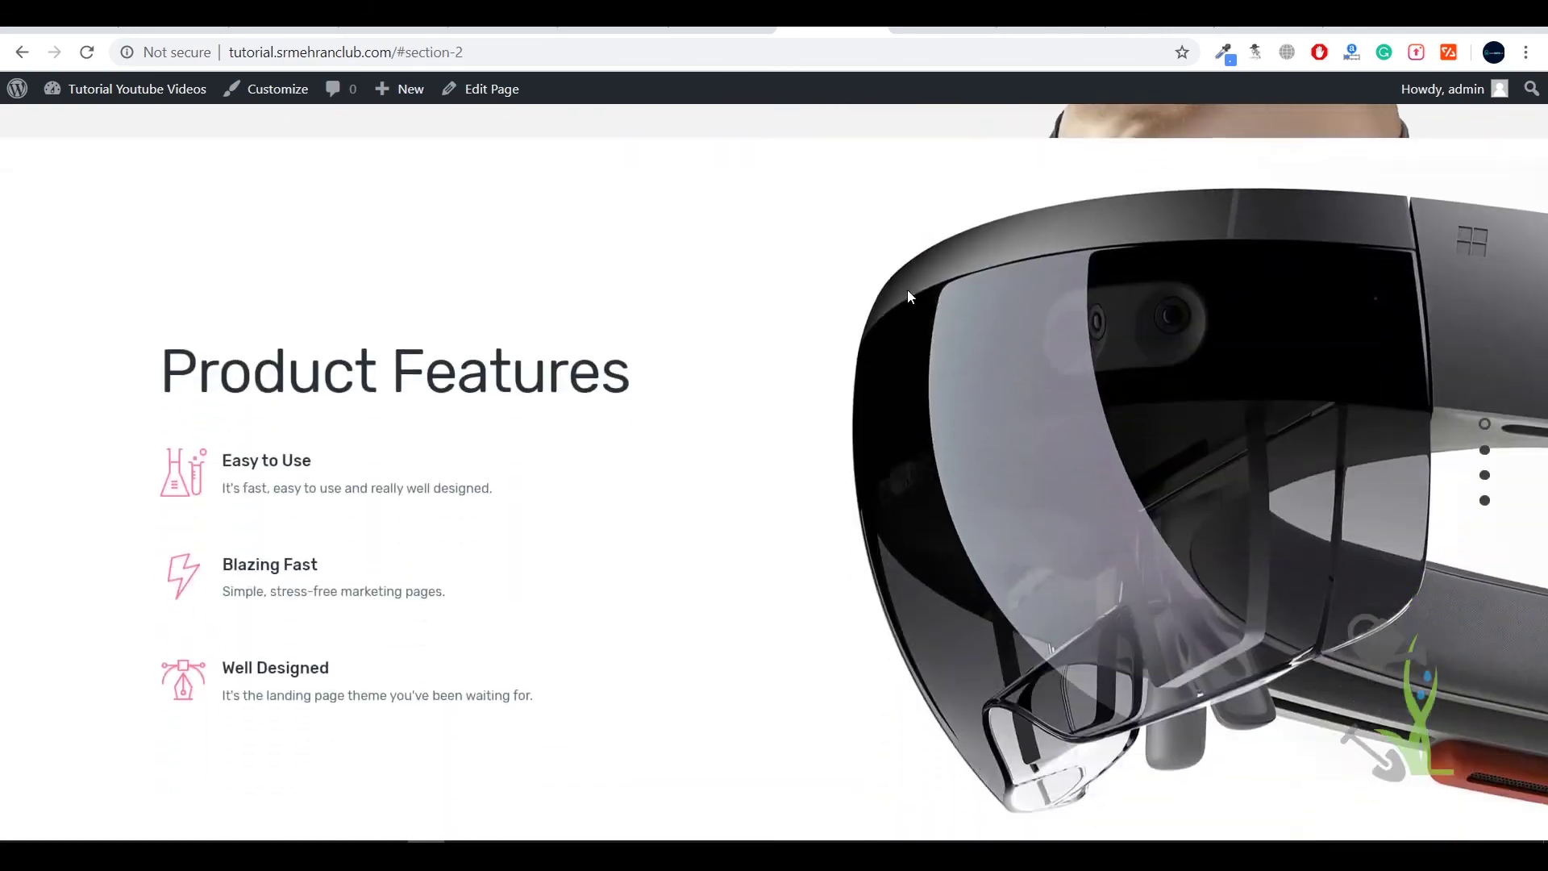
scroll(906, 283, "down", 3)
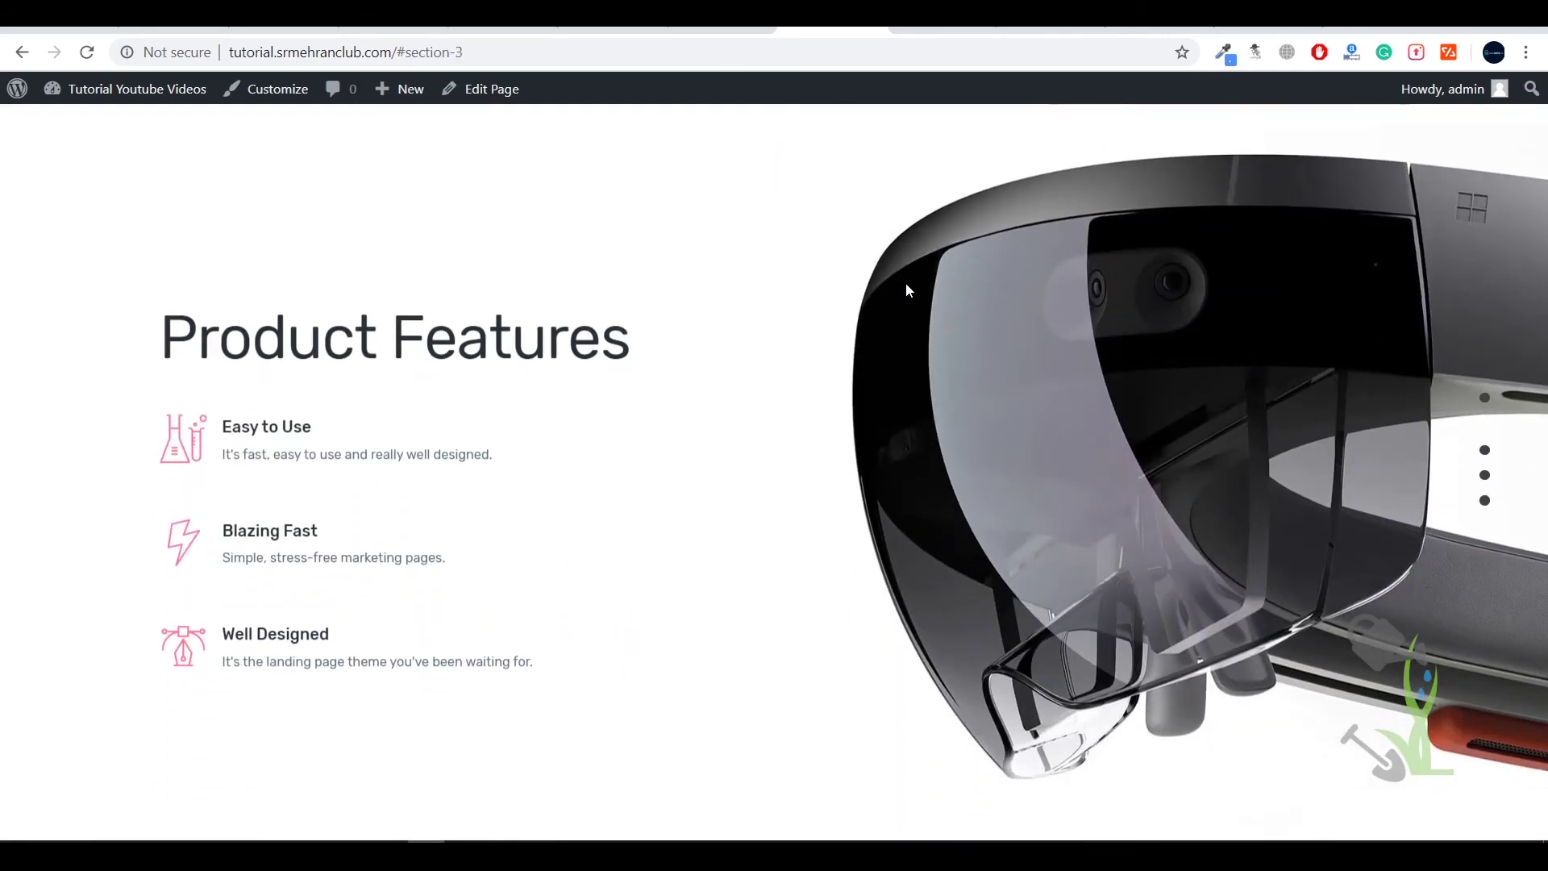
scroll(907, 286, "down", 3)
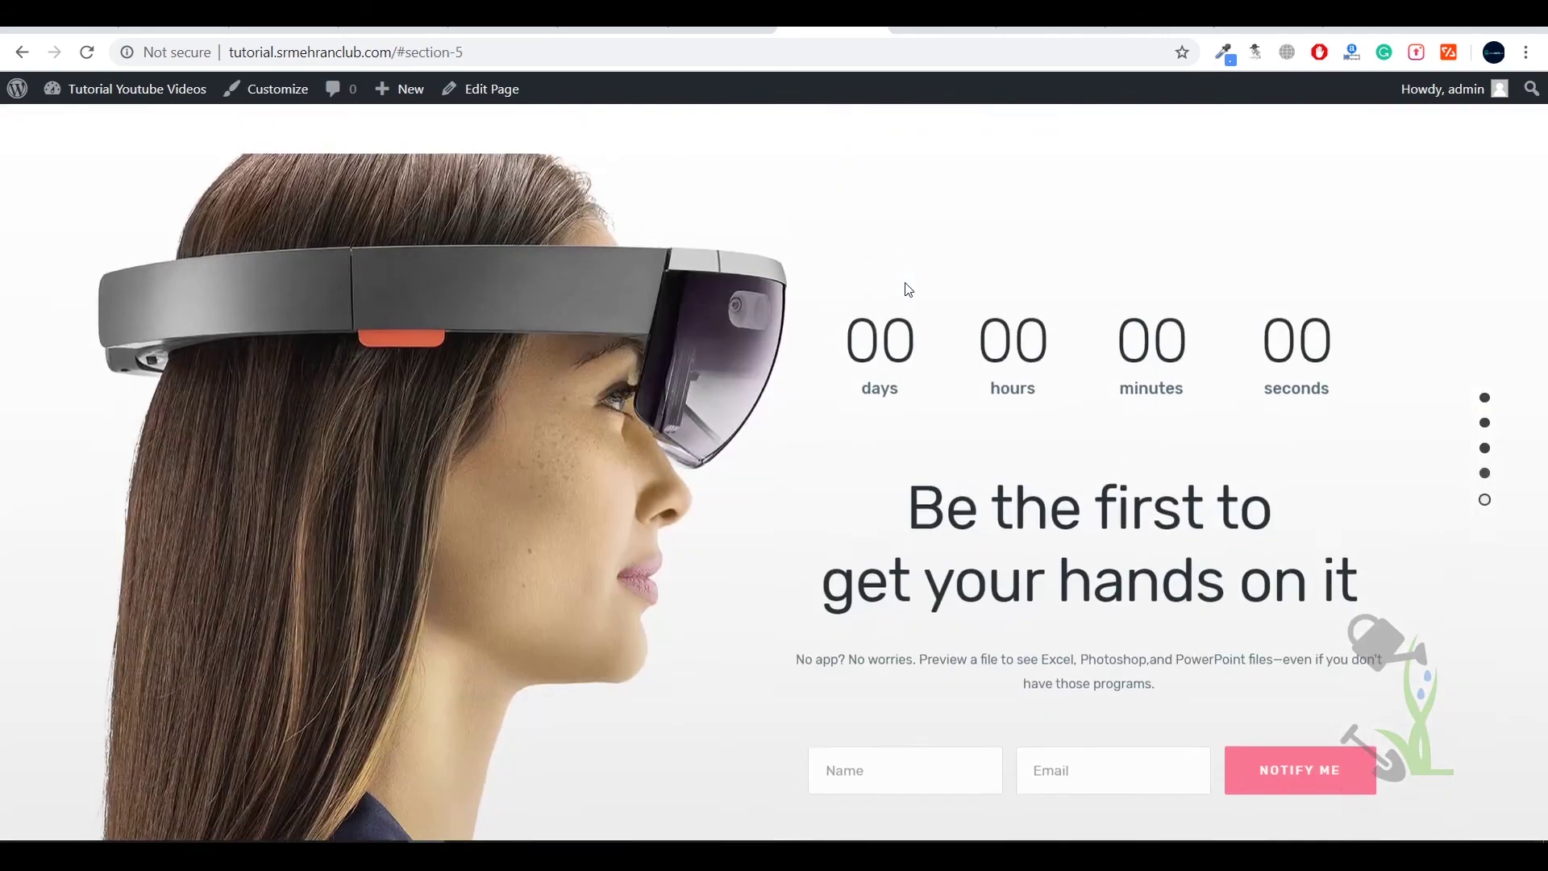
scroll(906, 283, "up", 2)
scroll(906, 283, "down", 2)
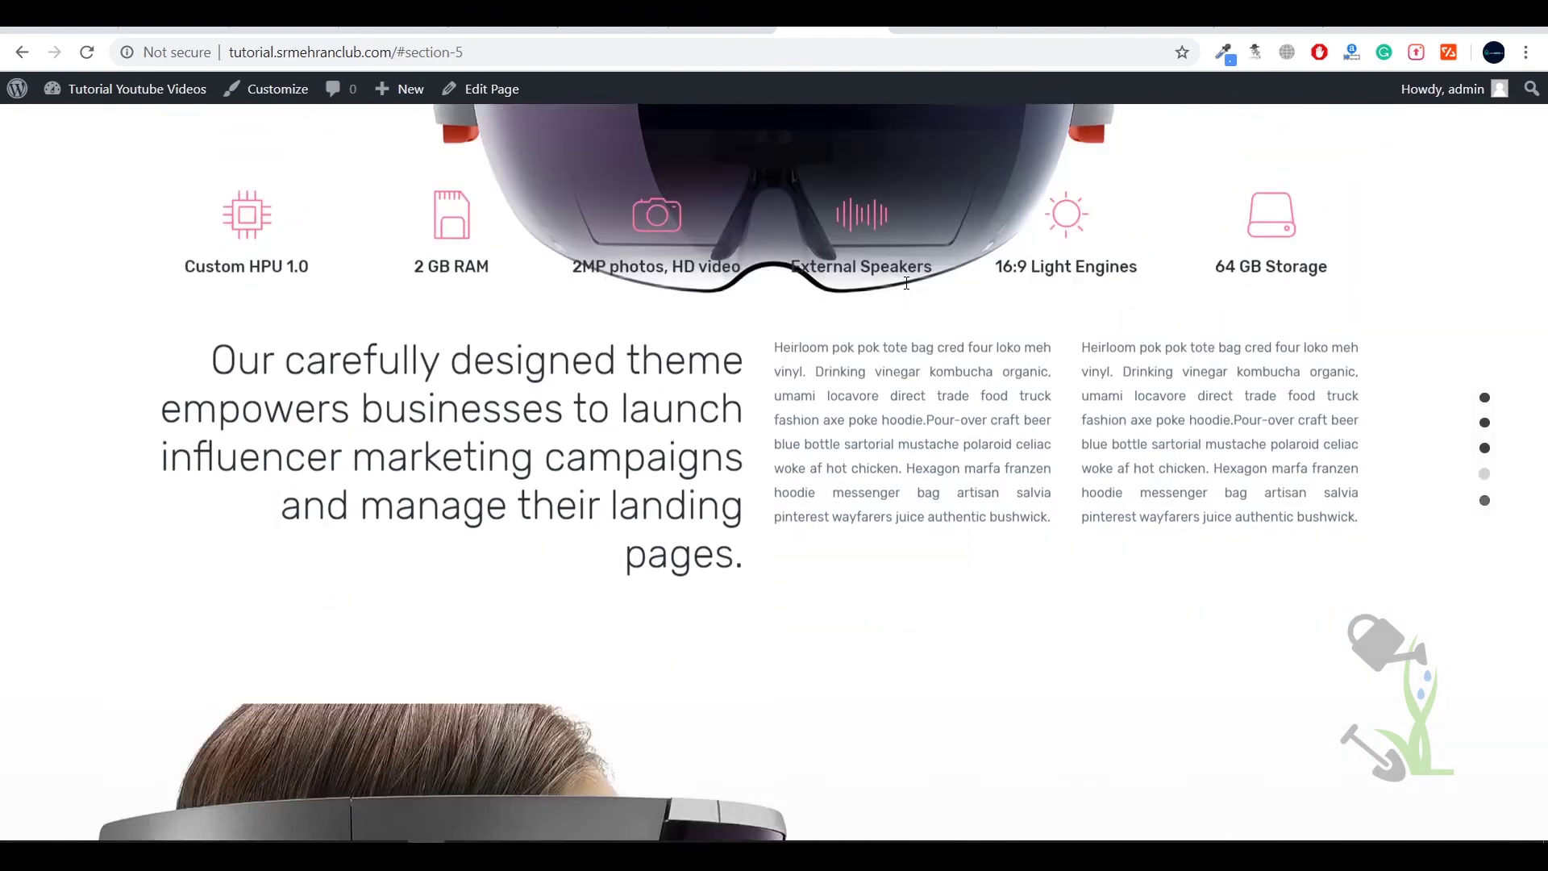
scroll(820, 517, "up", 3)
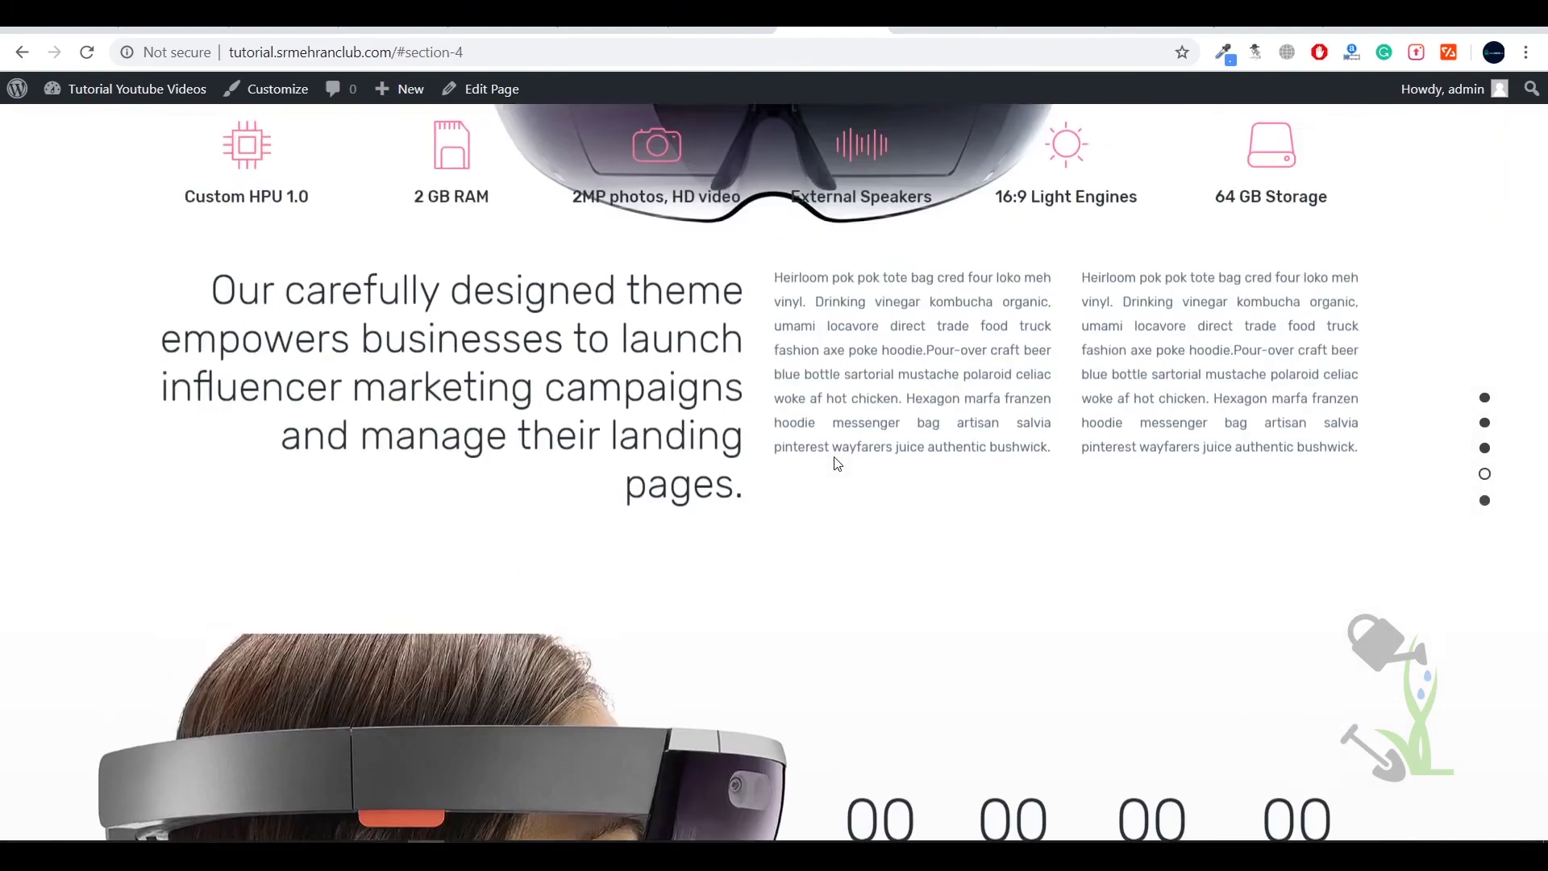
scroll(835, 463, "up", 2)
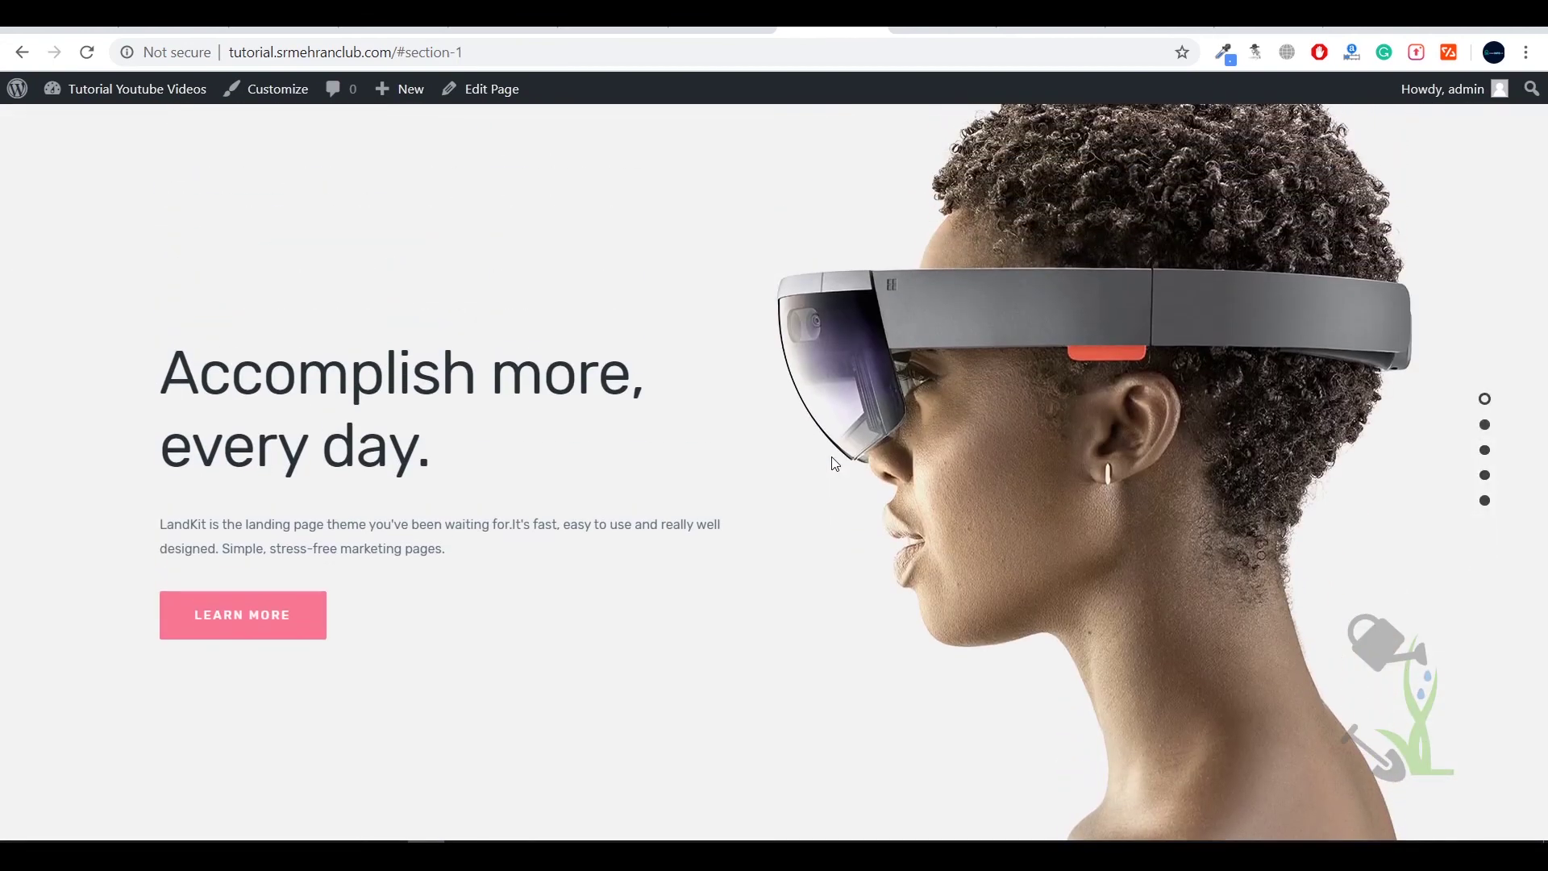
right_click(835, 462)
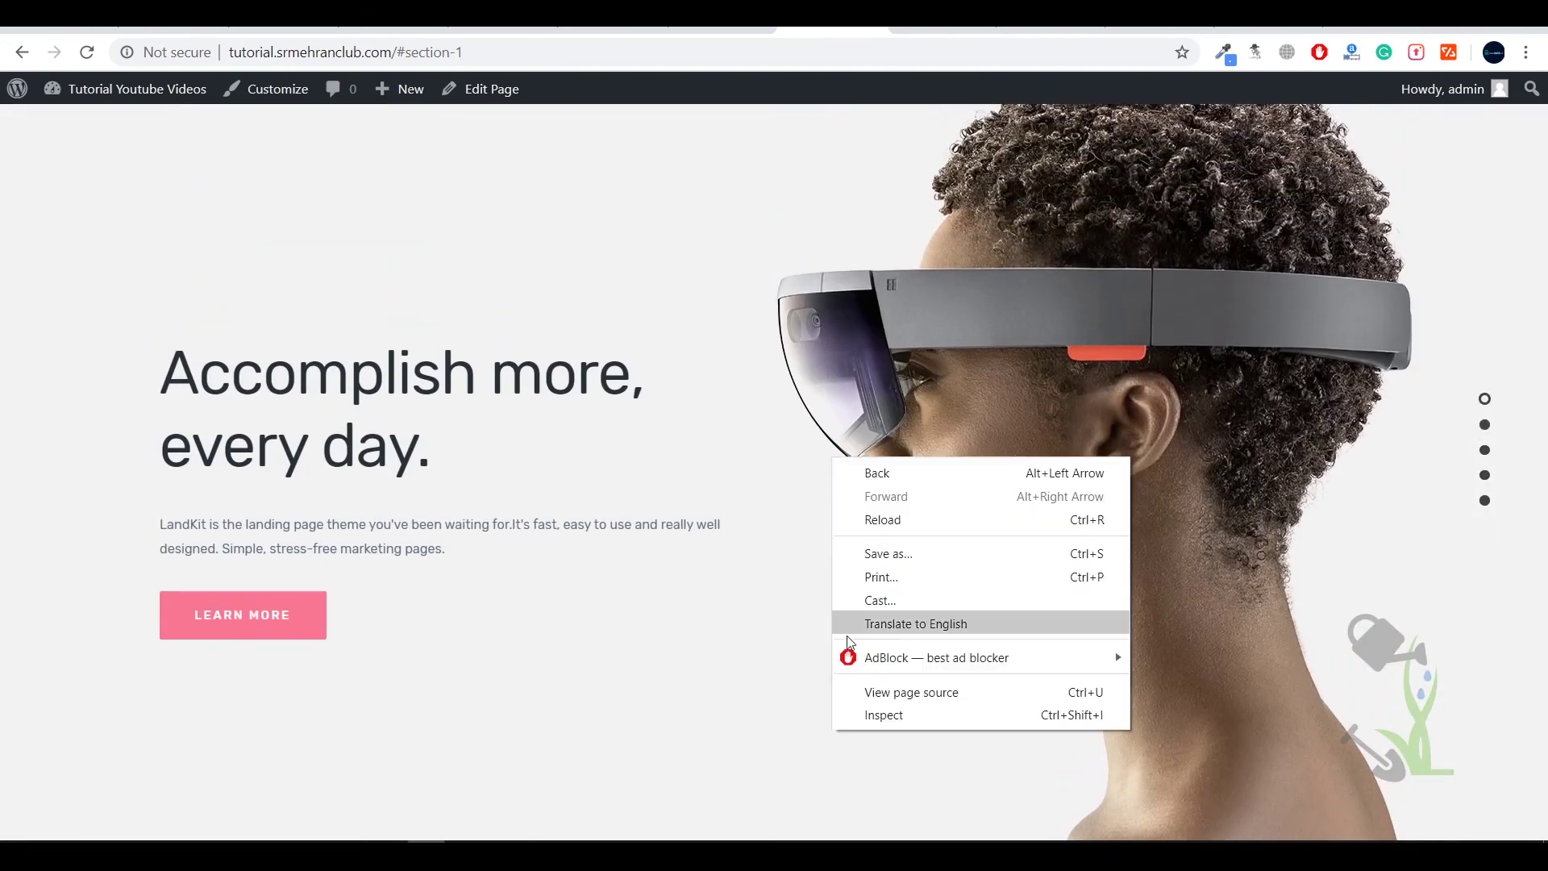
left_click(894, 716)
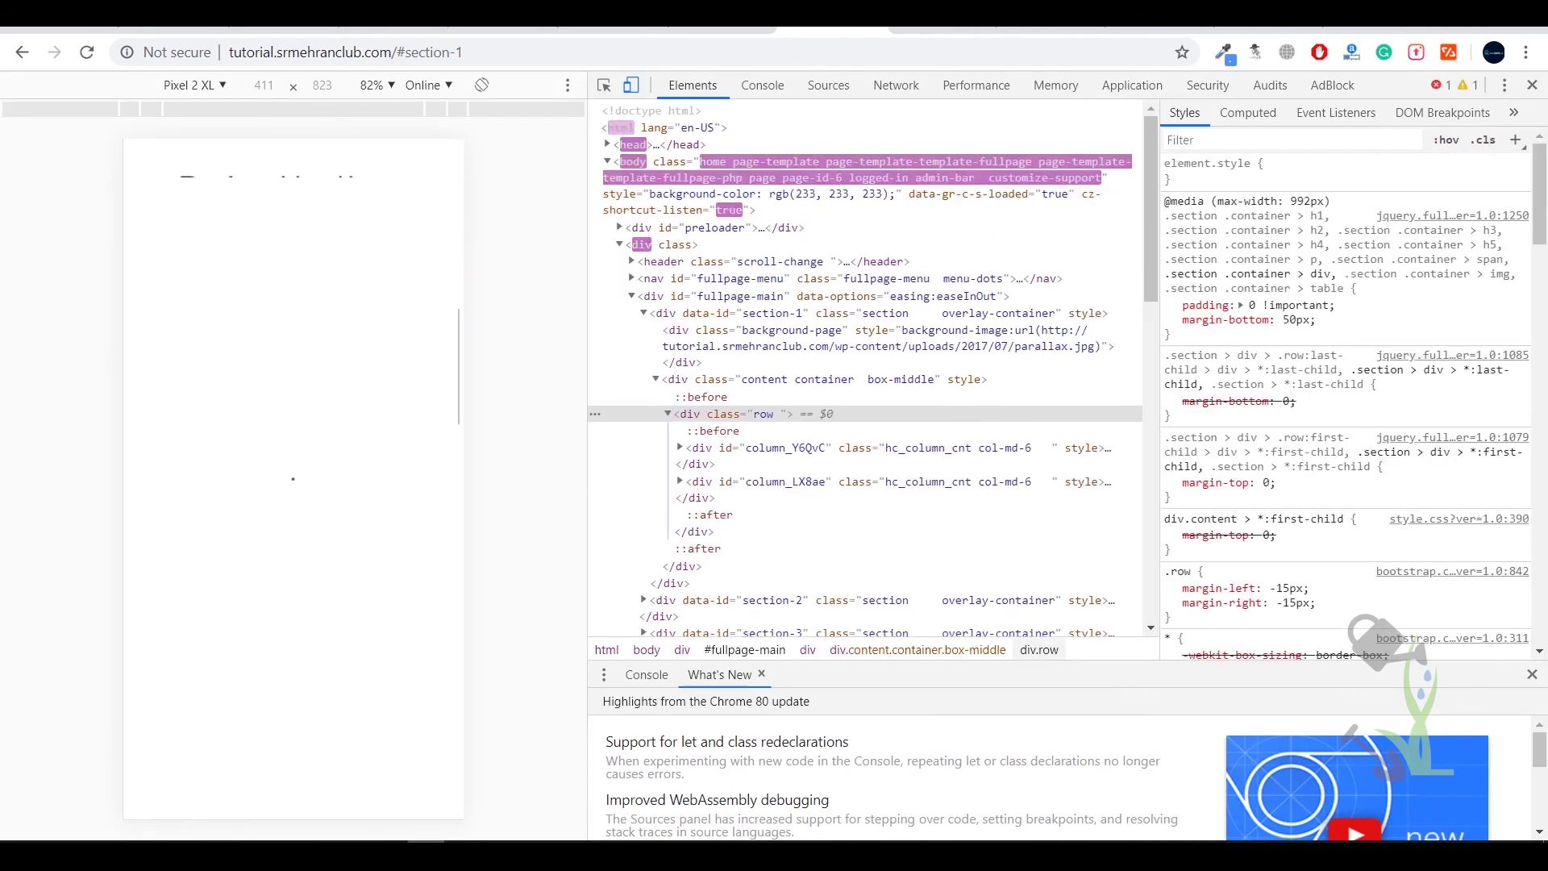
scroll(386, 234, "down", 4)
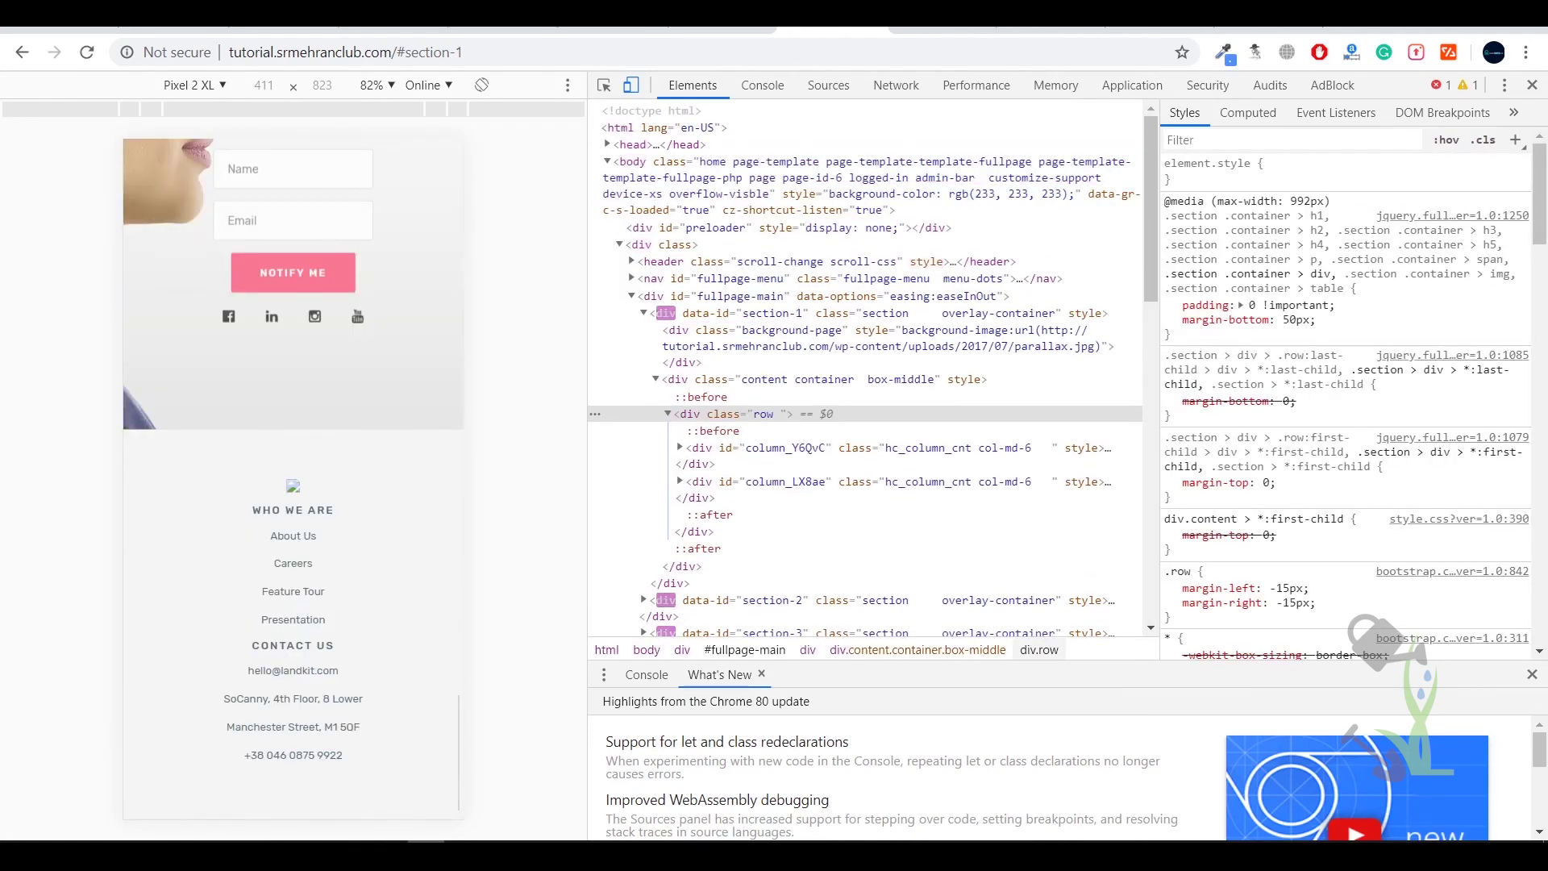
scroll(292, 476, "down", 3)
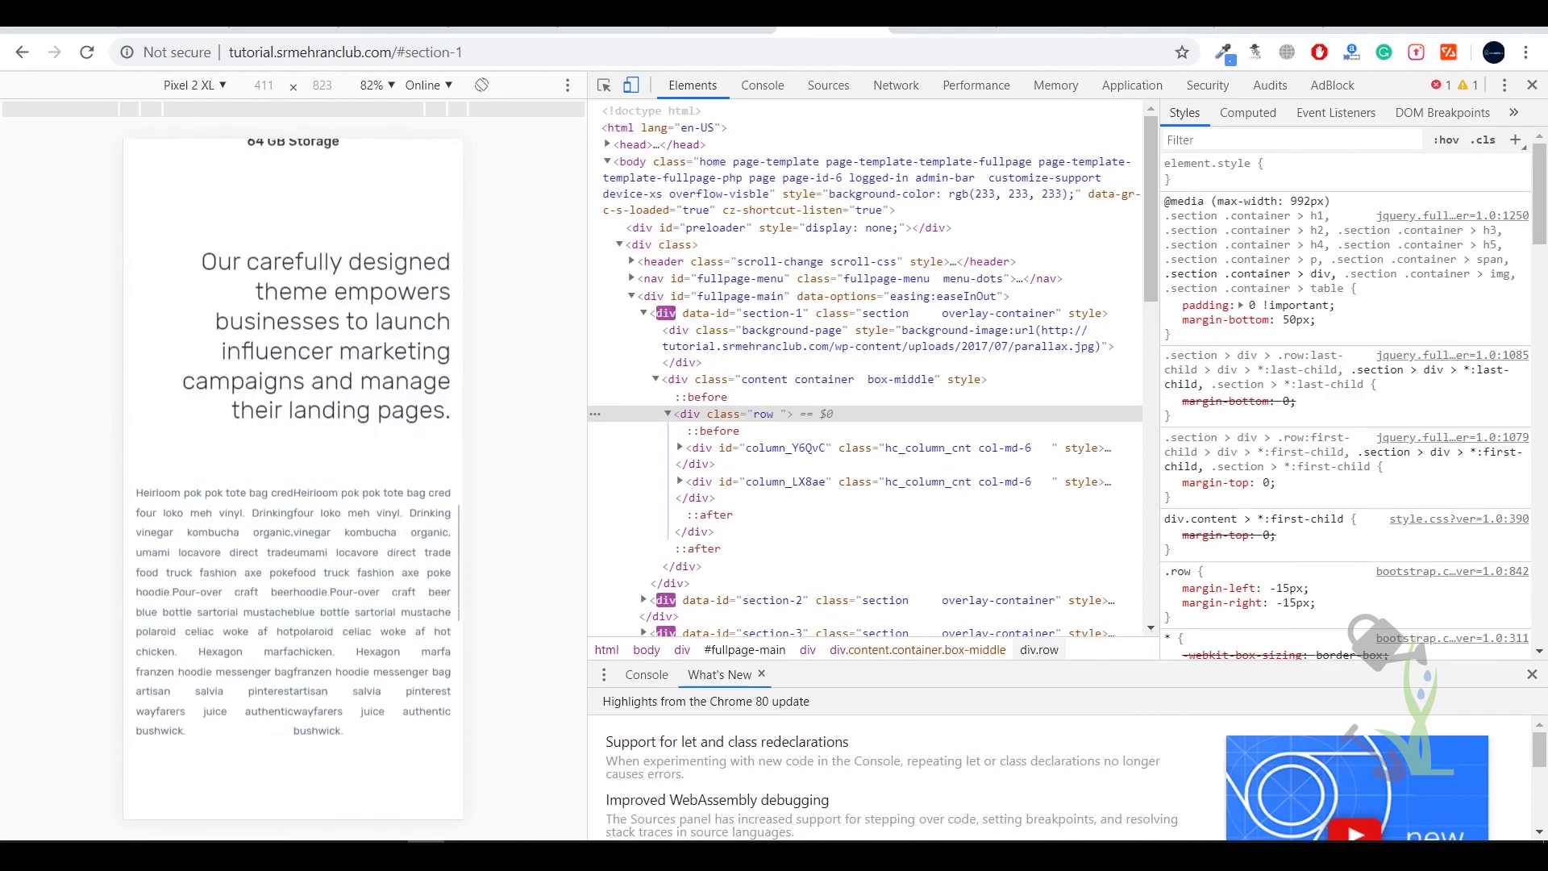
left_click(1532, 84)
scroll(1354, 353, "up", 15)
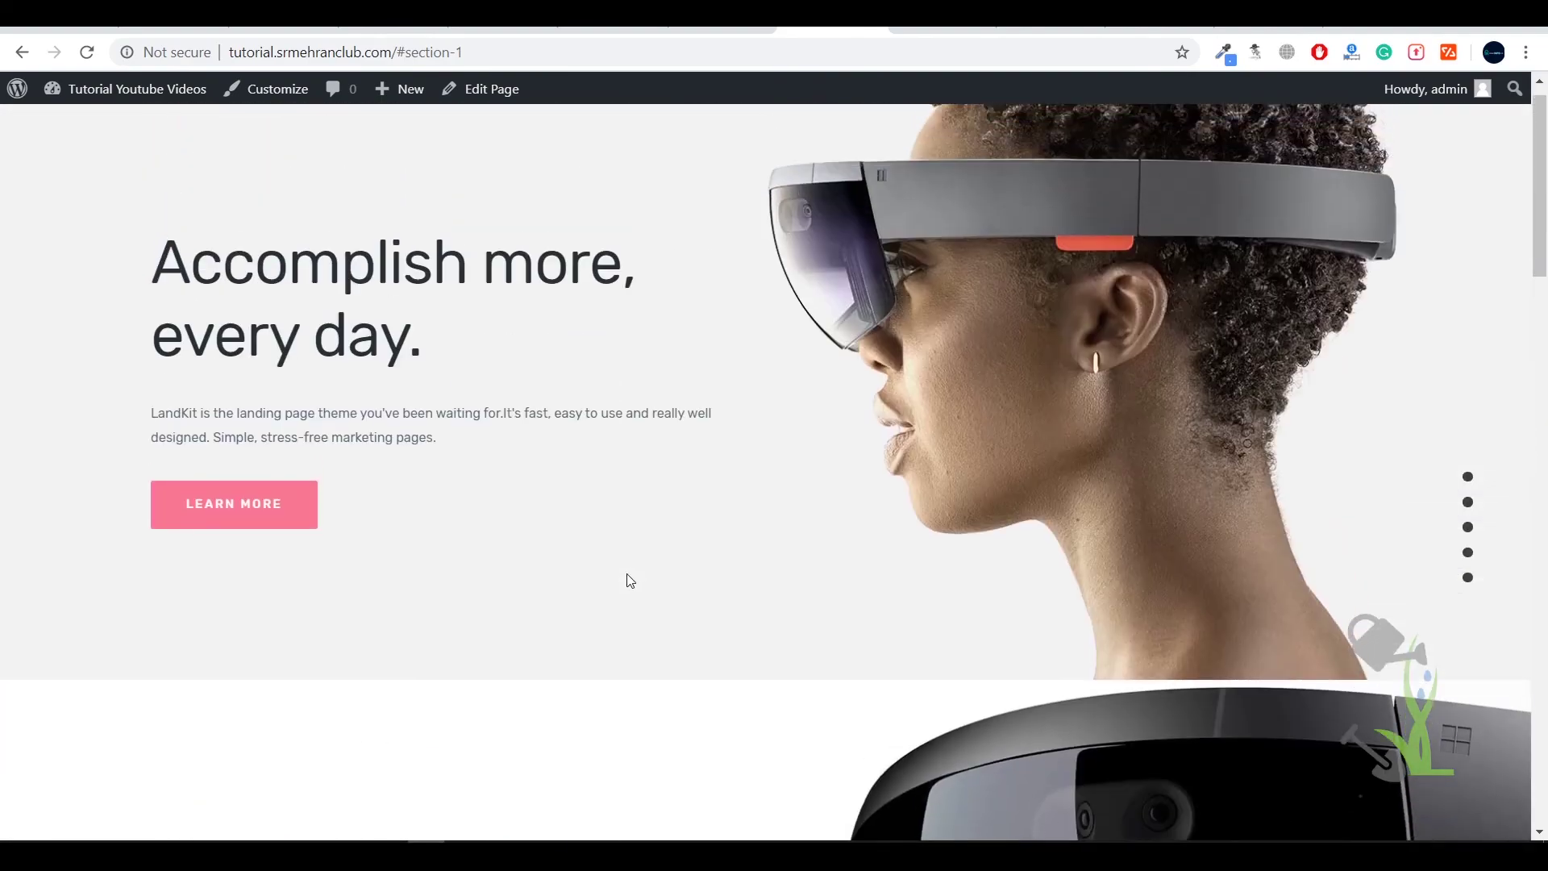
scroll(630, 580, "down", 10)
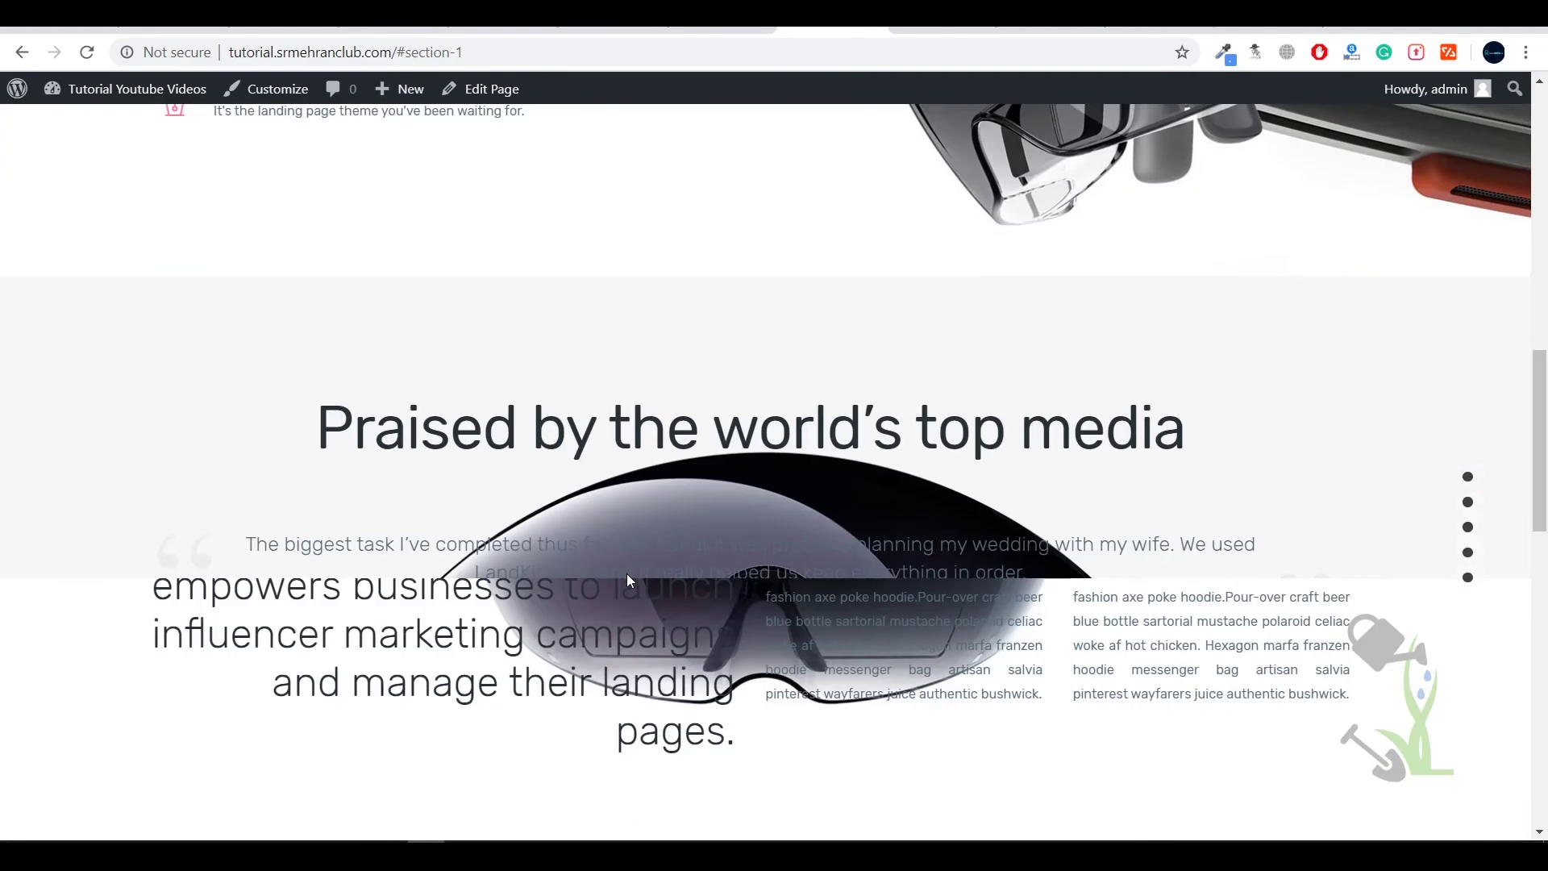
scroll(628, 580, "down", 5)
scroll(754, 581, "up", 8)
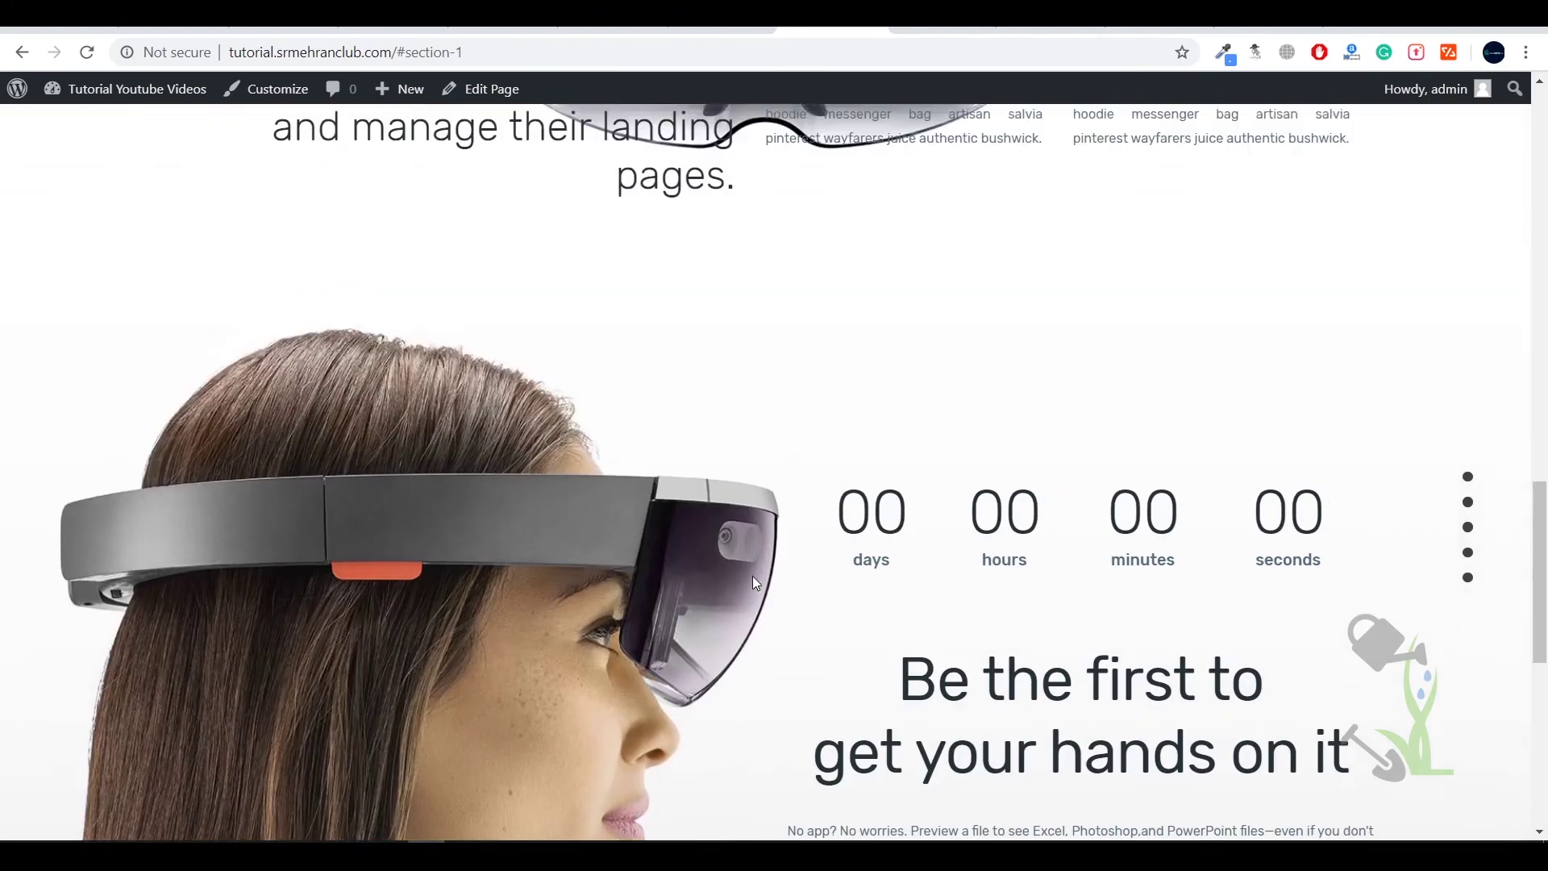
scroll(756, 582, "up", 5)
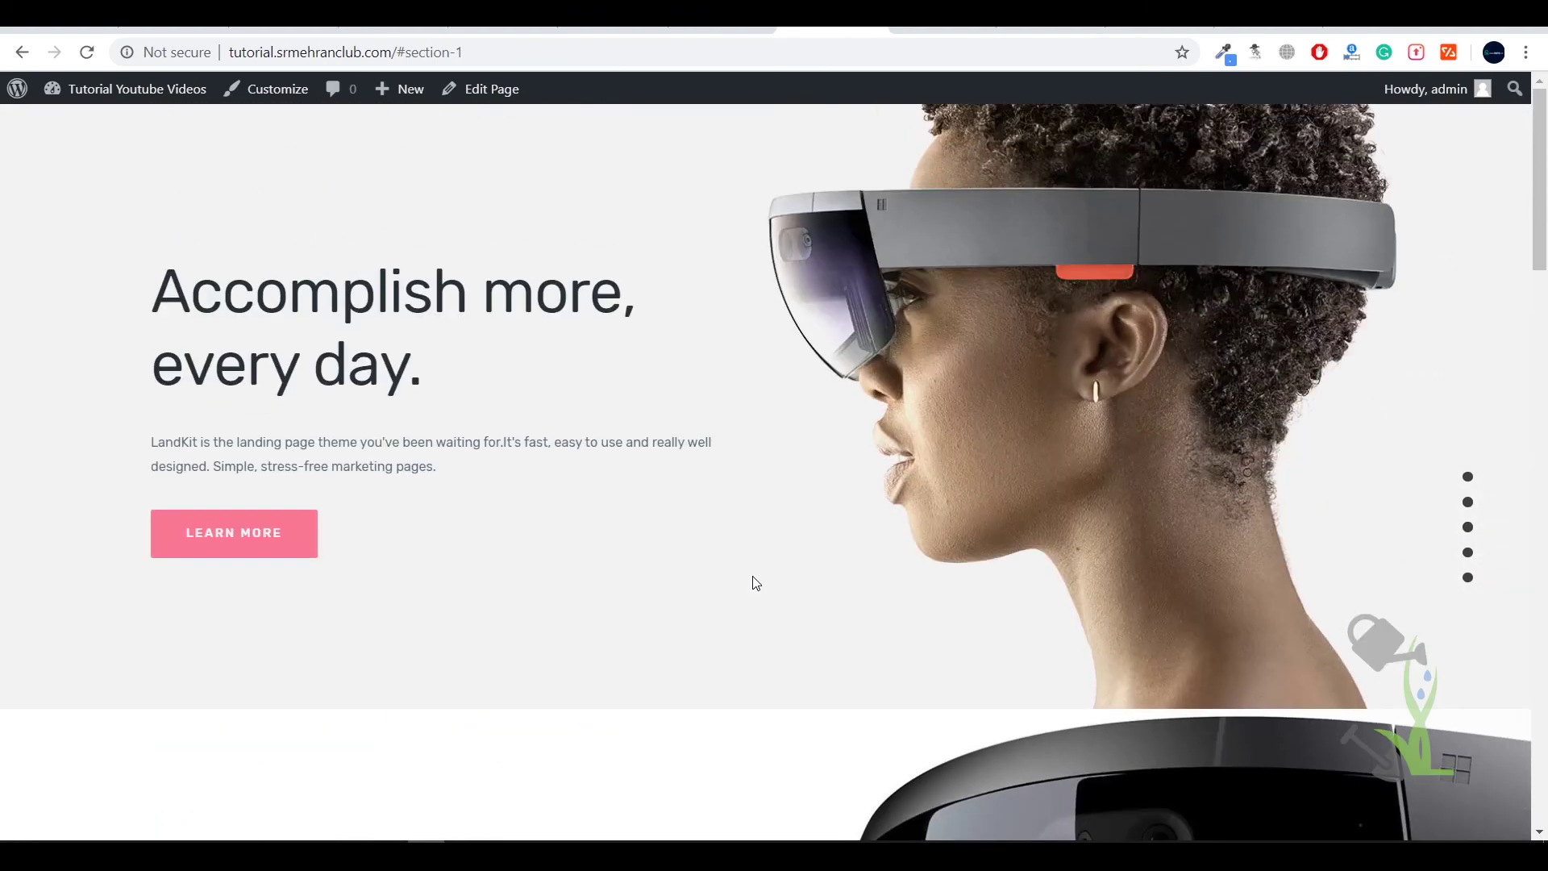
scroll(756, 582, "down", 12)
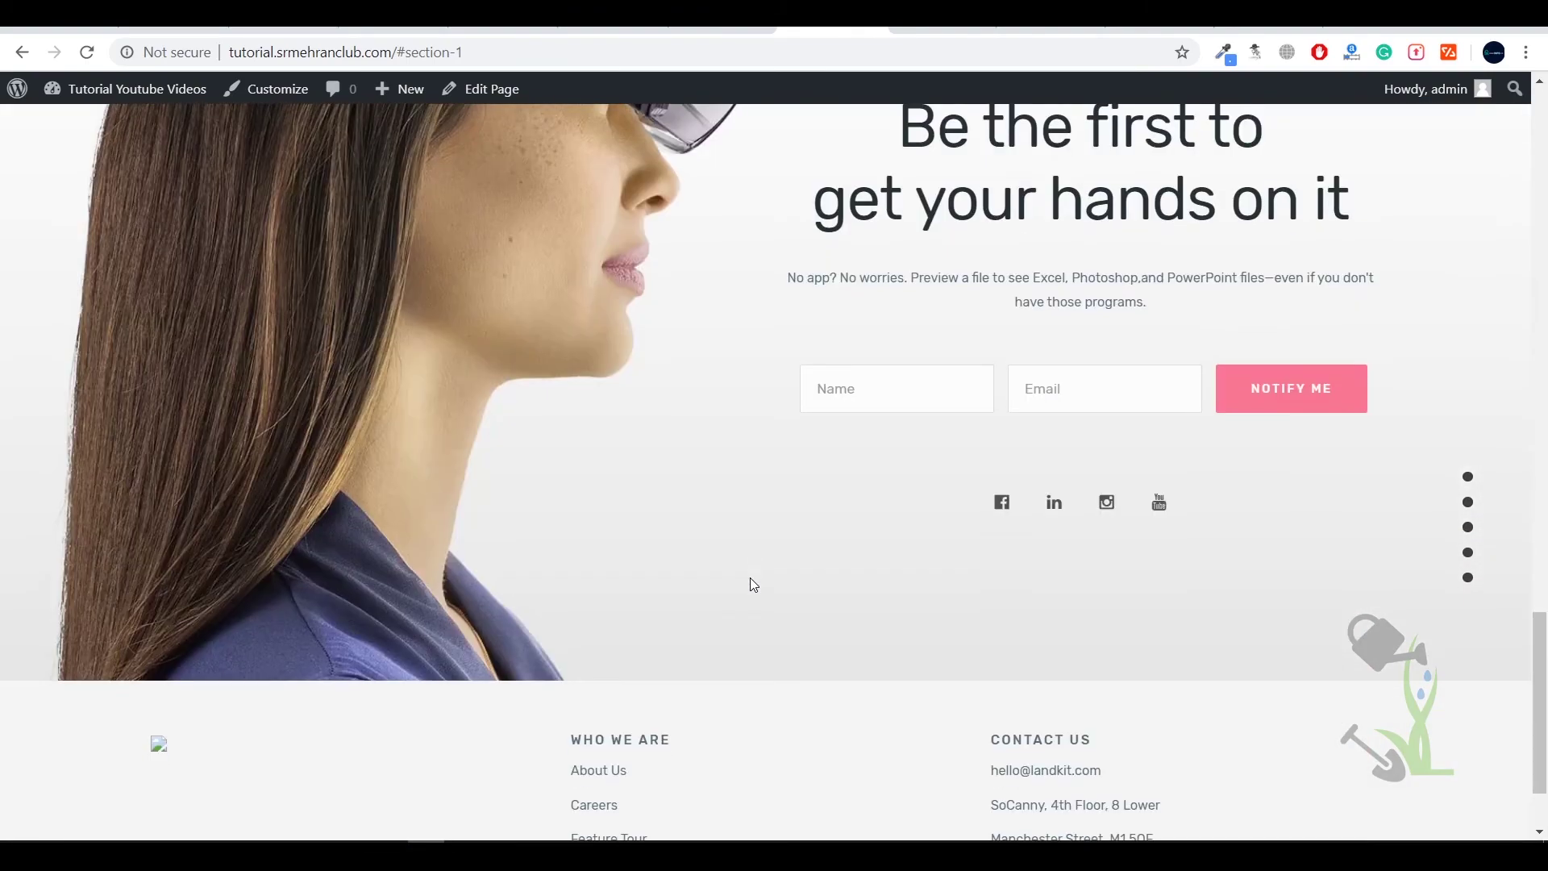
scroll(750, 584, "down", 2)
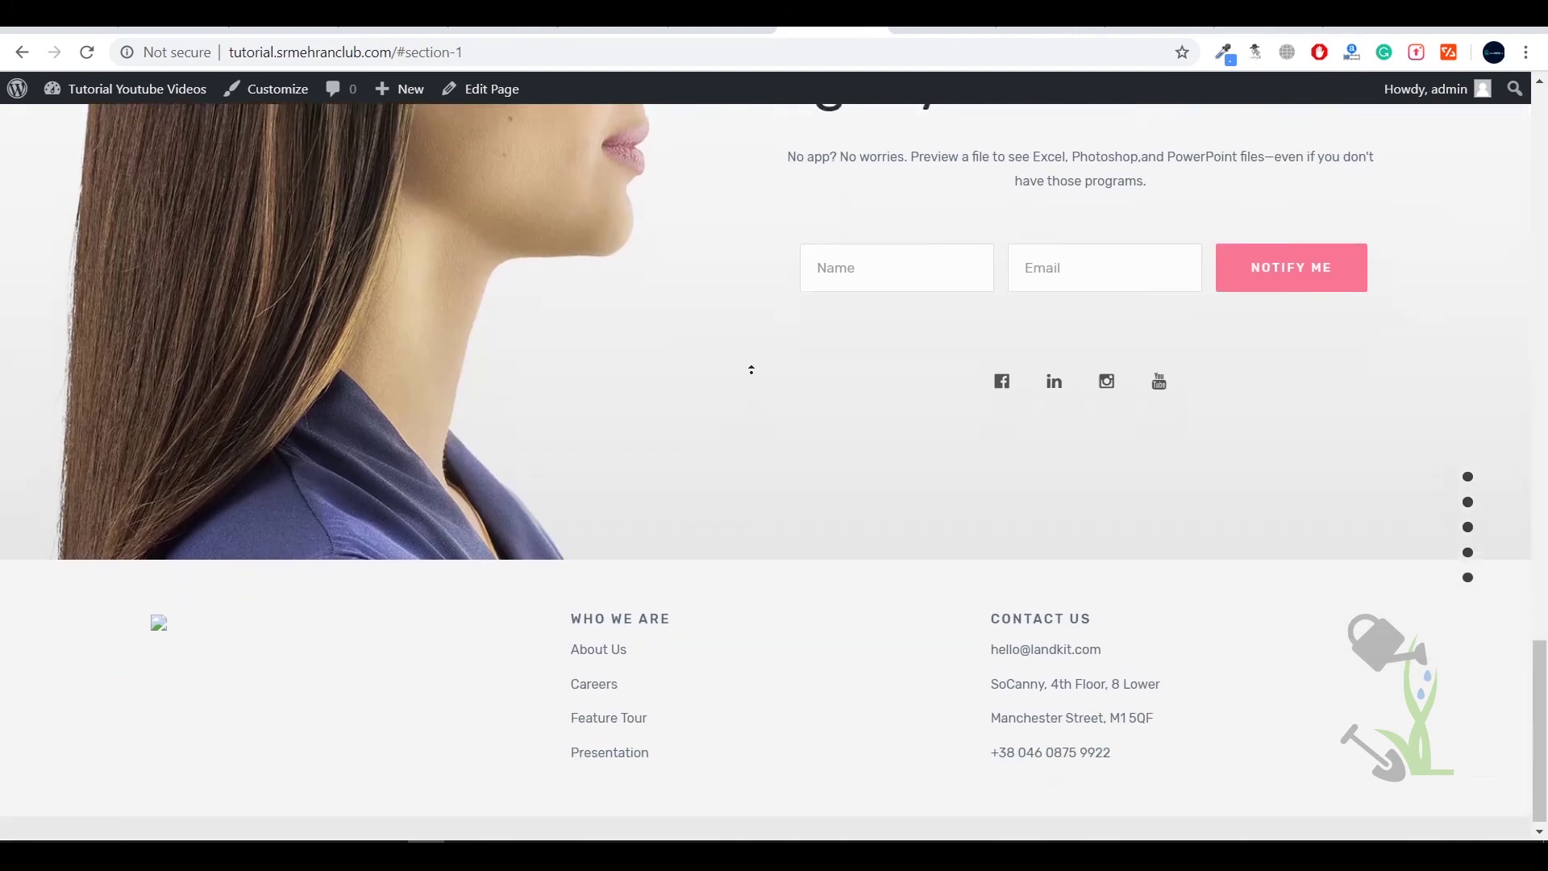